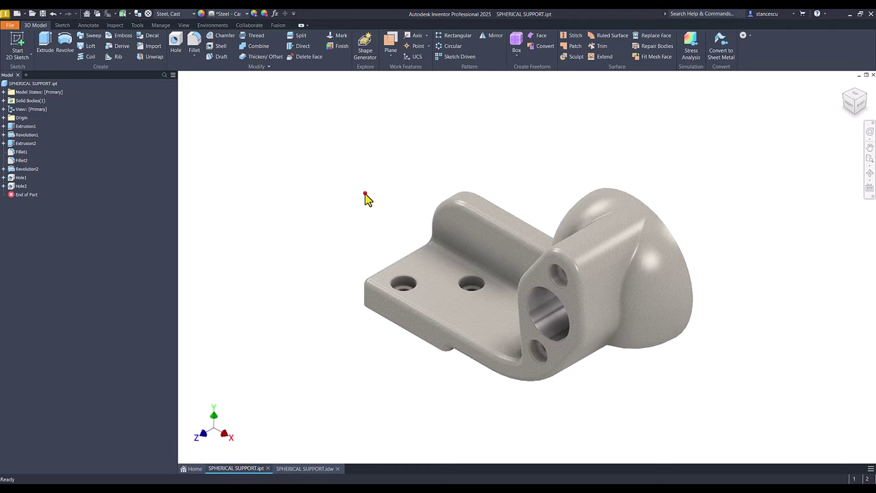
Orbit into the part's spherical cup, return to Home View, then switch to the SPHERICAL SUPPORT drawing
left_click(364, 196)
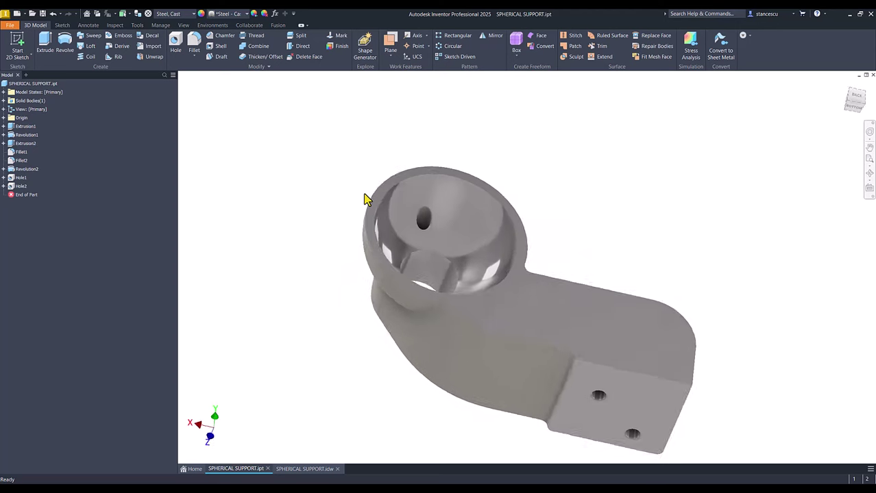
key("F6")
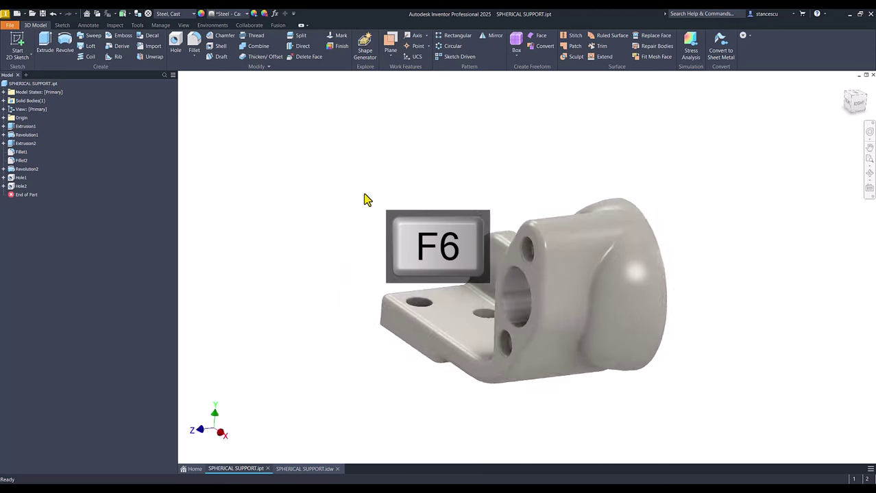
left_click(290, 469)
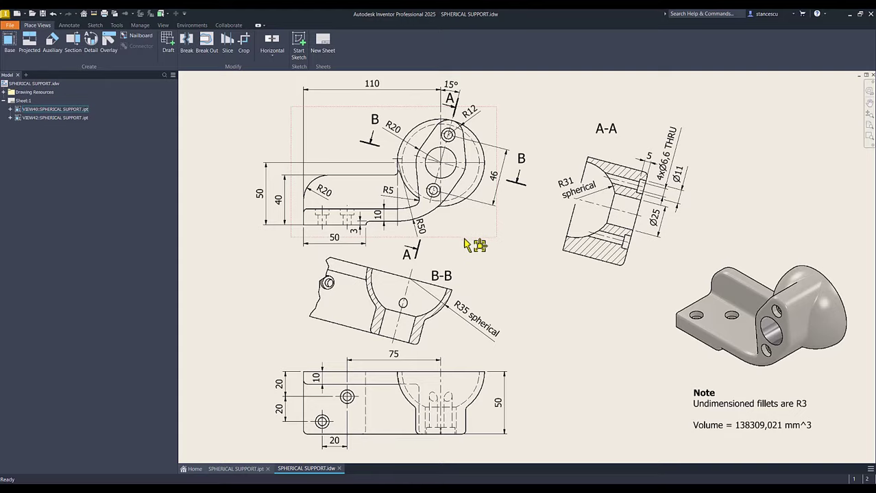
scroll(415, 195, "up", 5)
scroll(442, 243, "up", 1)
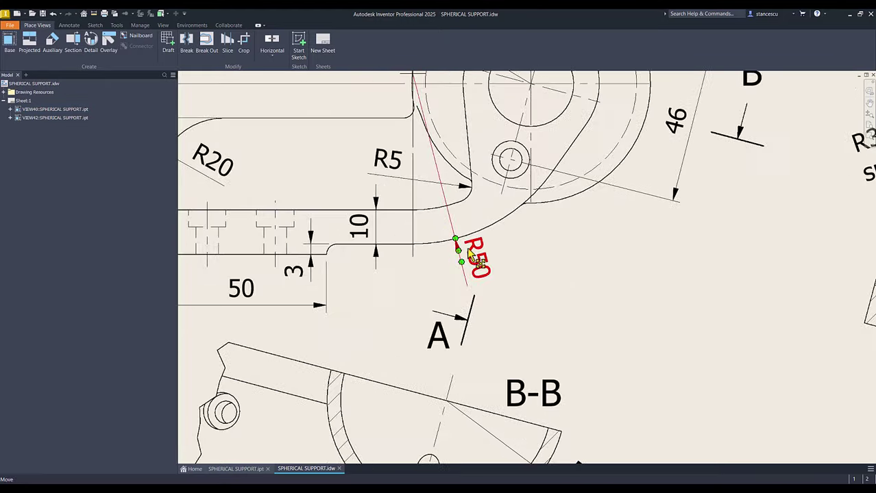
scroll(470, 255, "down", 2)
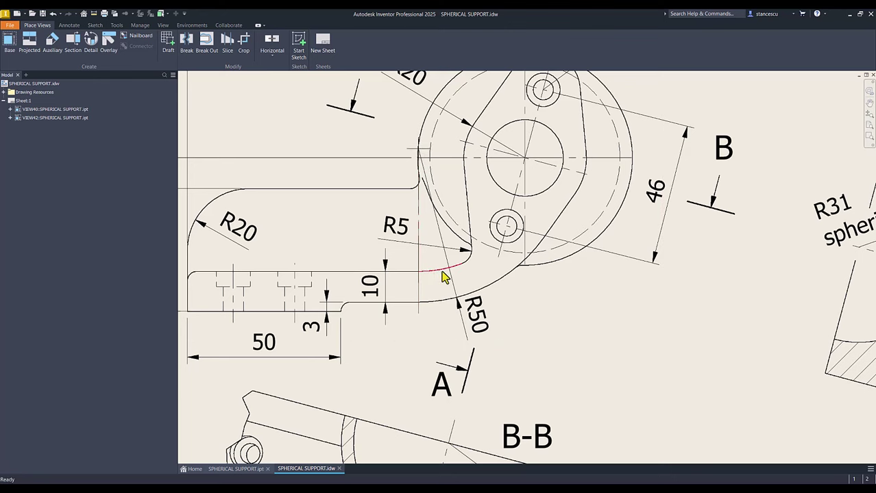
left_click(386, 300)
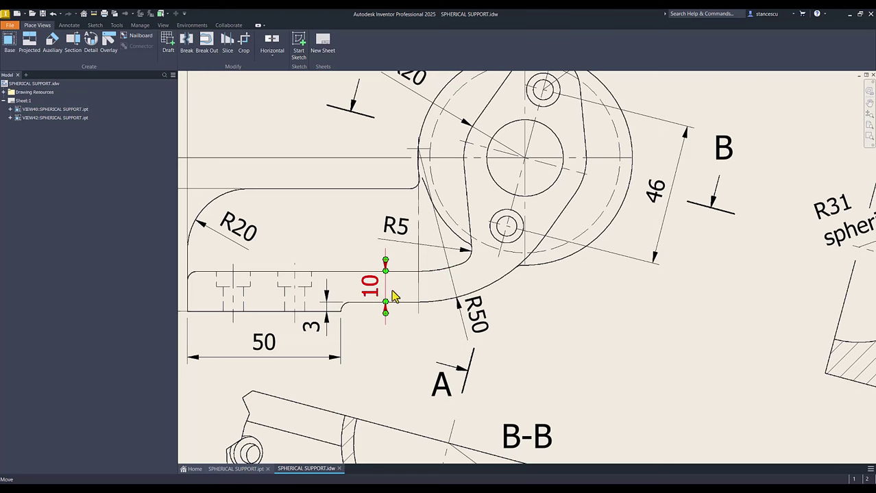
key("Escape")
scroll(394, 296, "down", 2)
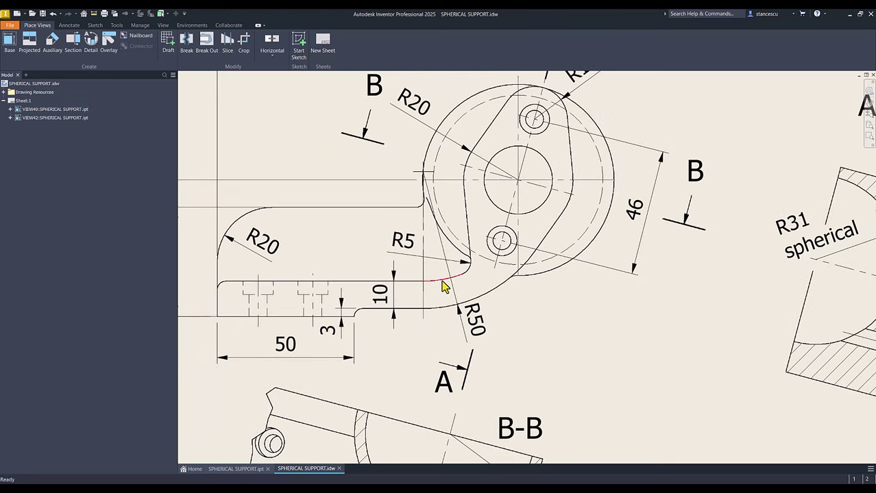
scroll(494, 295, "down", 1)
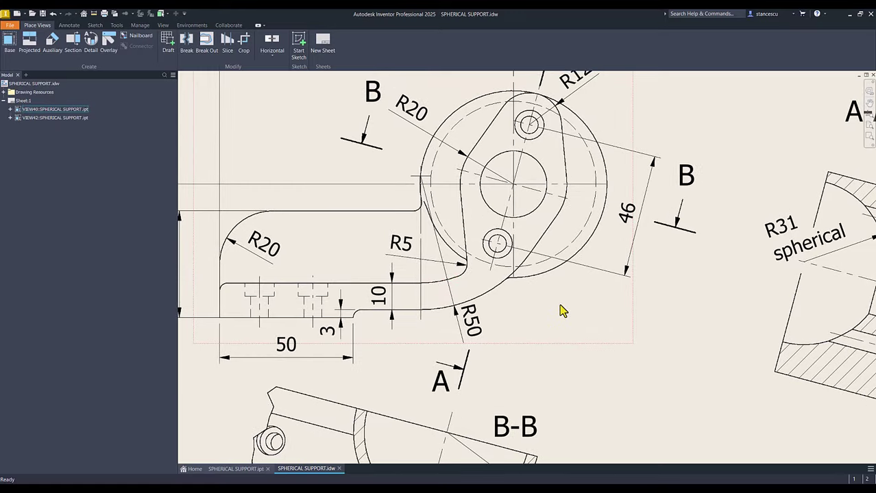
key("F6")
key("Num_Lock")
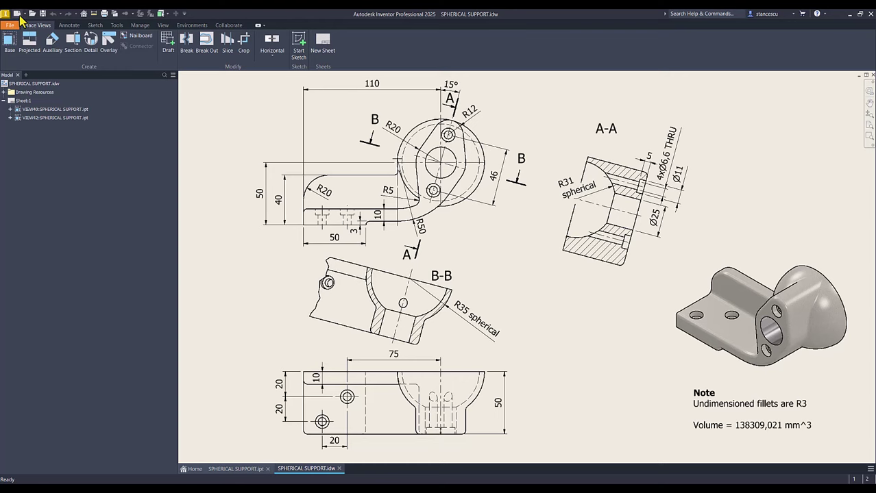
Create a new Standard (mm) part and start a 2D sketch on an origin plane
left_click(17, 14)
double_click(365, 159)
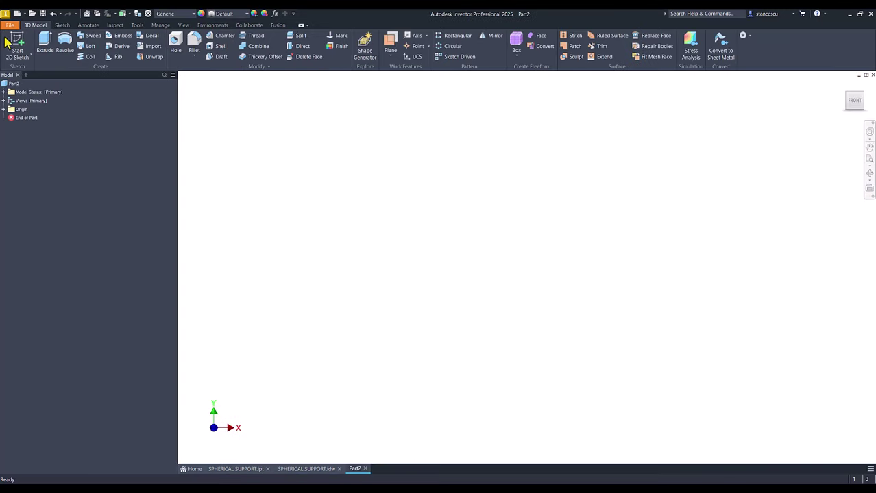
left_click(17, 44)
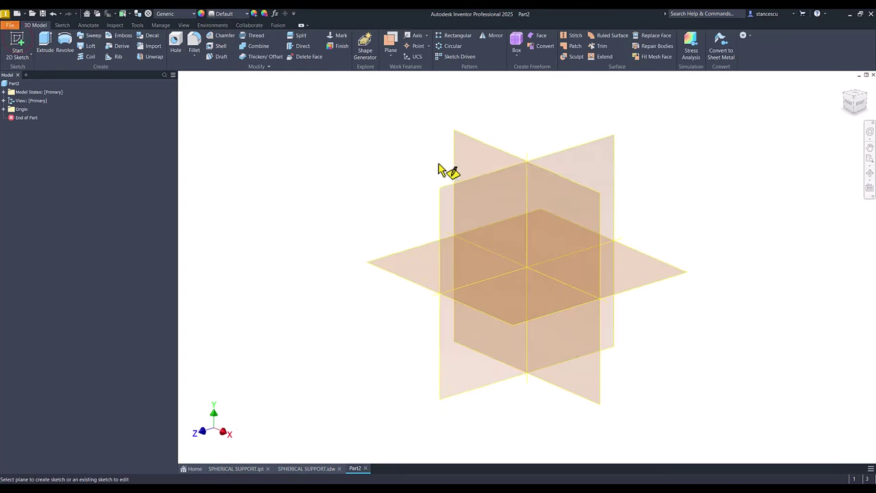
left_click(452, 159)
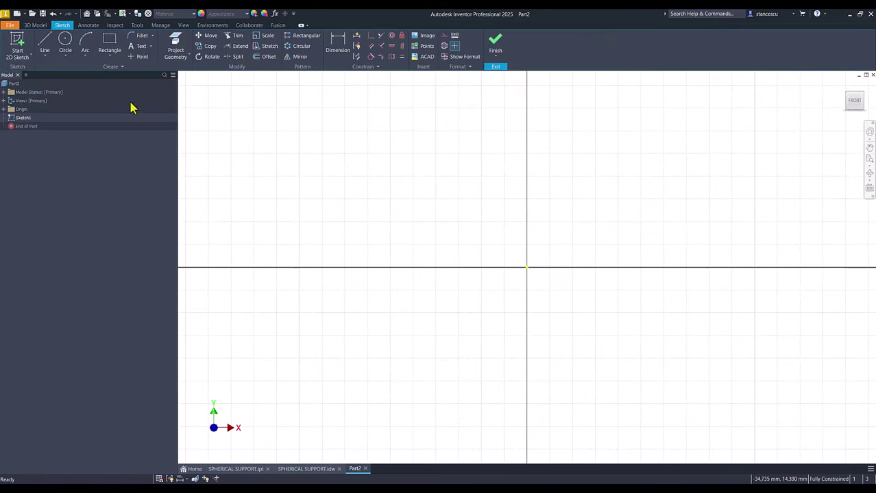
Draw an inclined line and constrain its midpoint onto the sketch origin
left_click(41, 45)
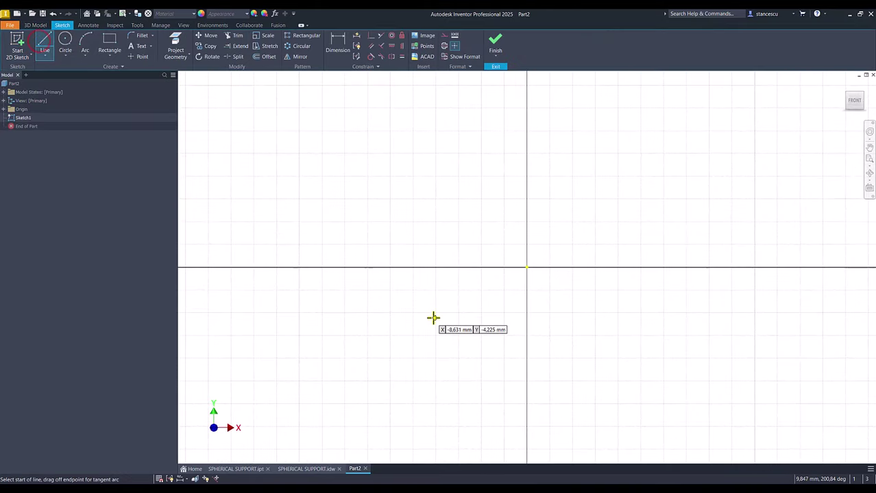
left_click(467, 343)
left_click(566, 176)
key("Escape")
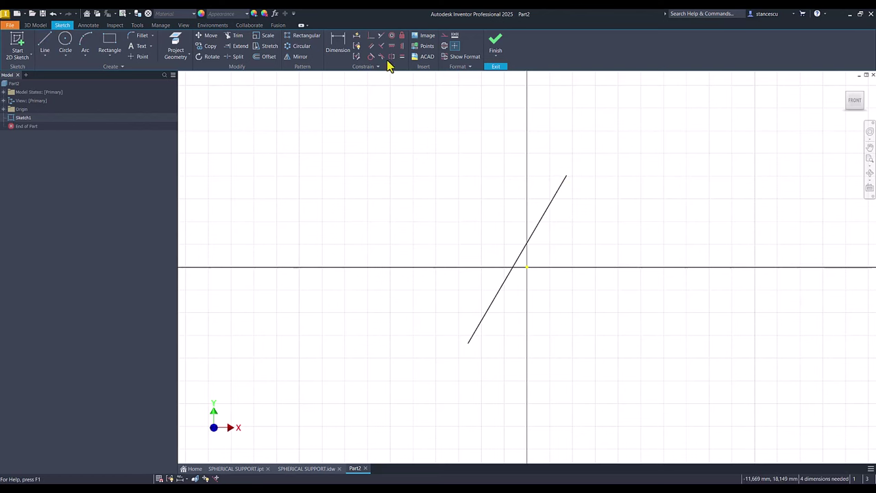
left_click(372, 37)
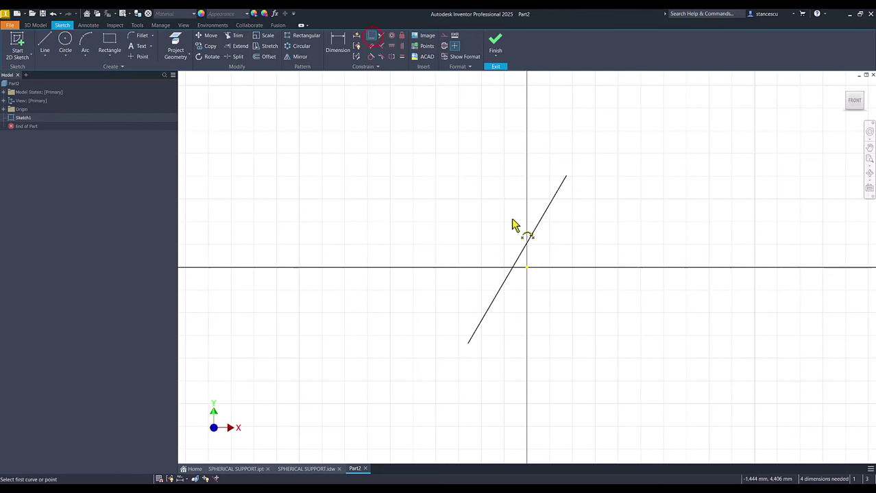
left_click(517, 261)
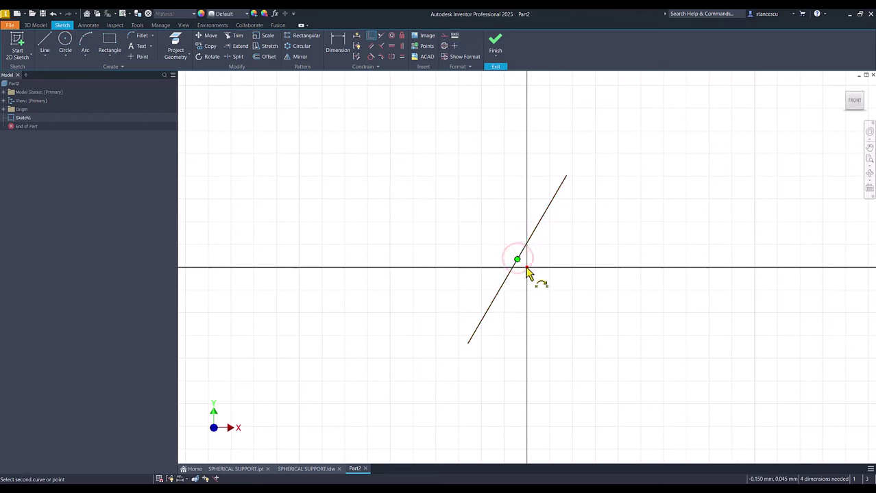
left_click(525, 269)
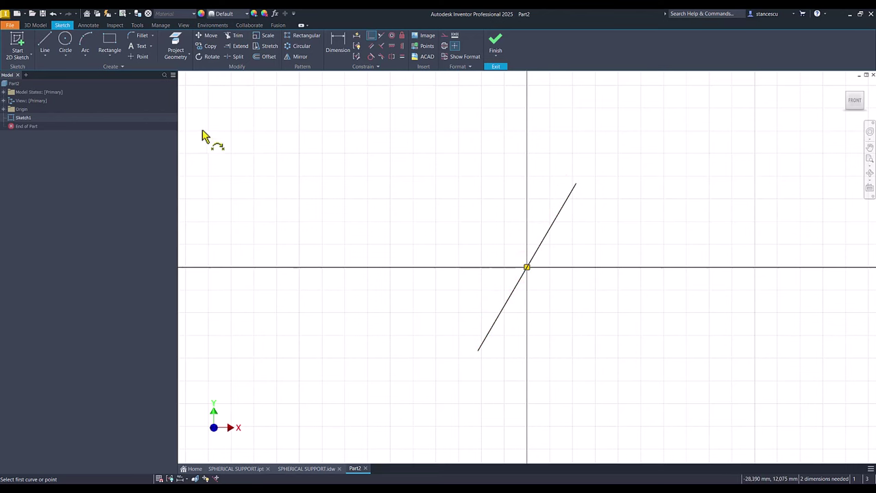
Project the Y Axis into the sketch and convert the inclined line to construction geometry
left_click(181, 52)
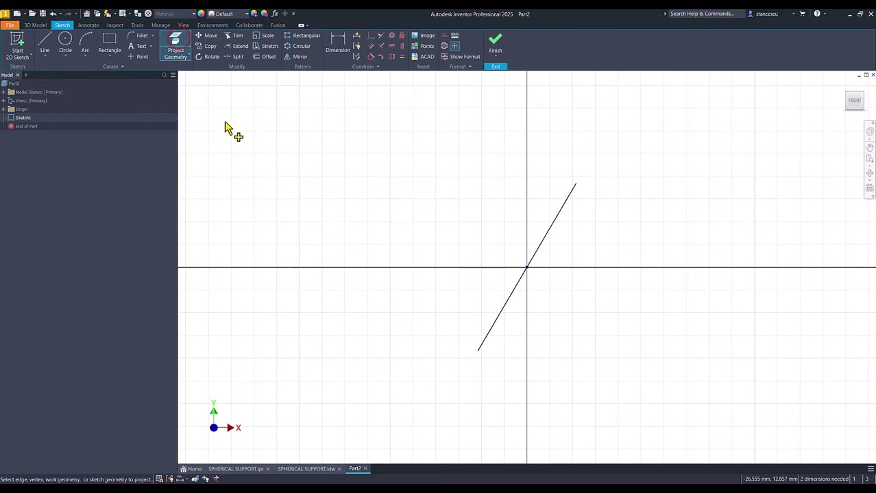
left_click(4, 110)
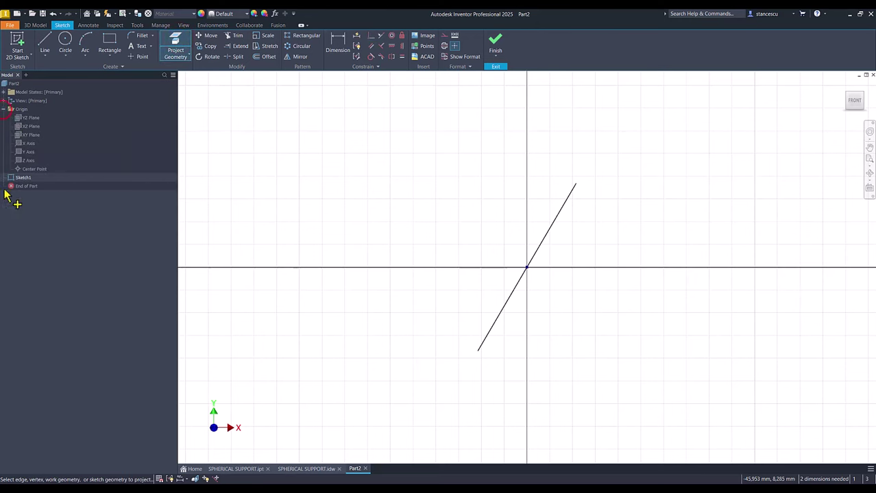
left_click(25, 153)
key("Escape")
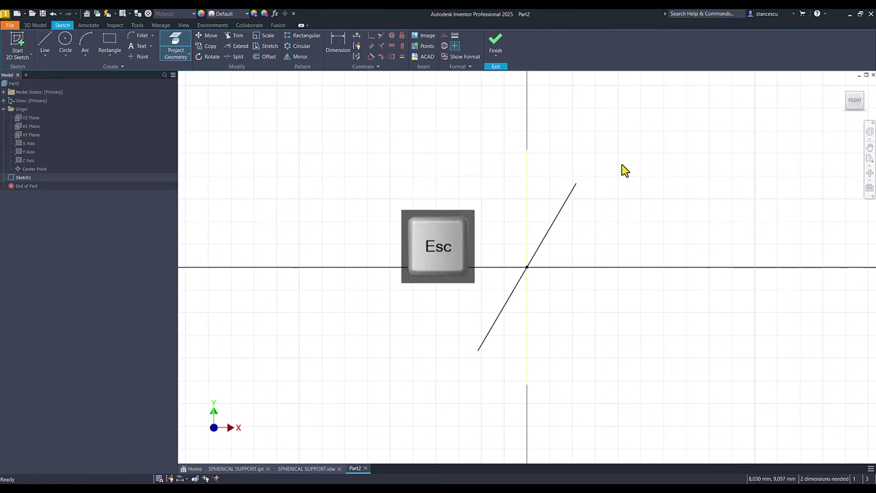
left_click_drag(621, 165, 521, 218)
right_click(500, 191)
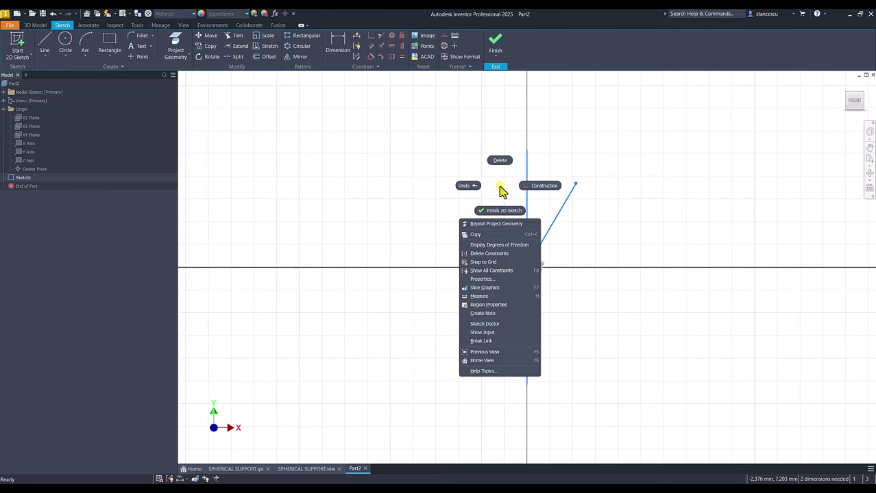
left_click(530, 189)
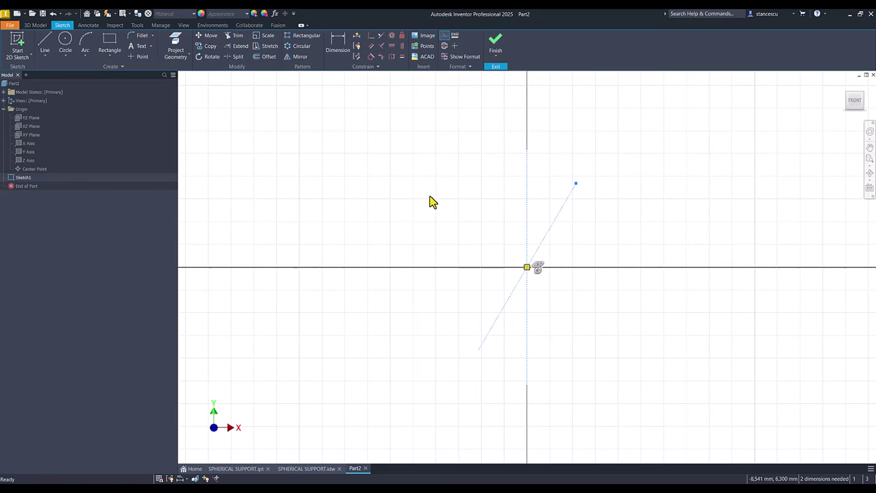
Dimension the construction line at 15 degrees from the Y axis and 46 long
left_click(430, 197)
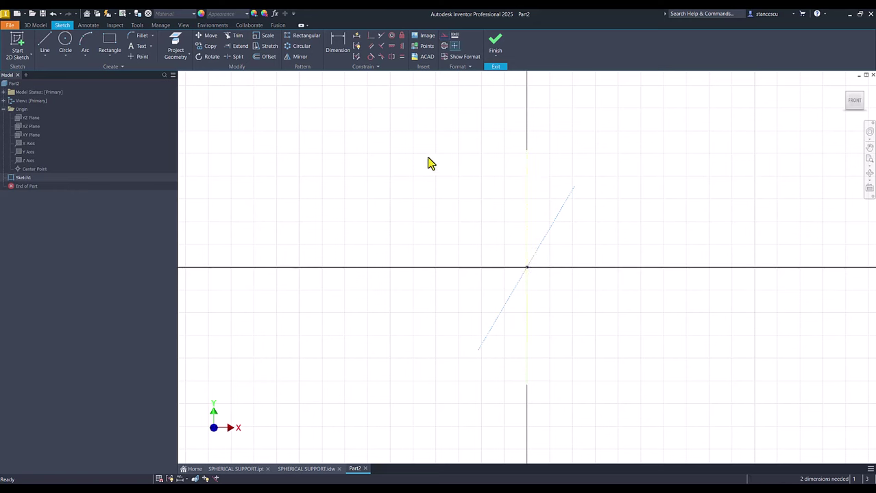
left_click(337, 48)
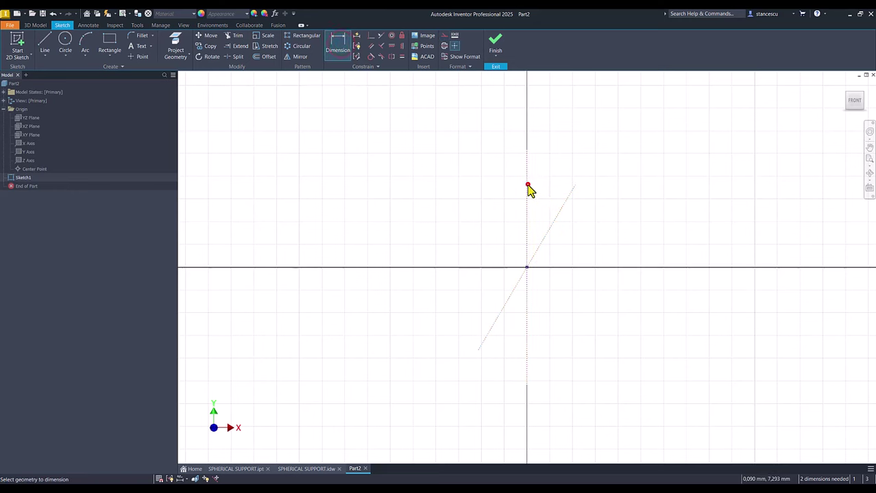
left_click(527, 185)
left_click(563, 201)
left_click(547, 181)
type("15")
key("Return")
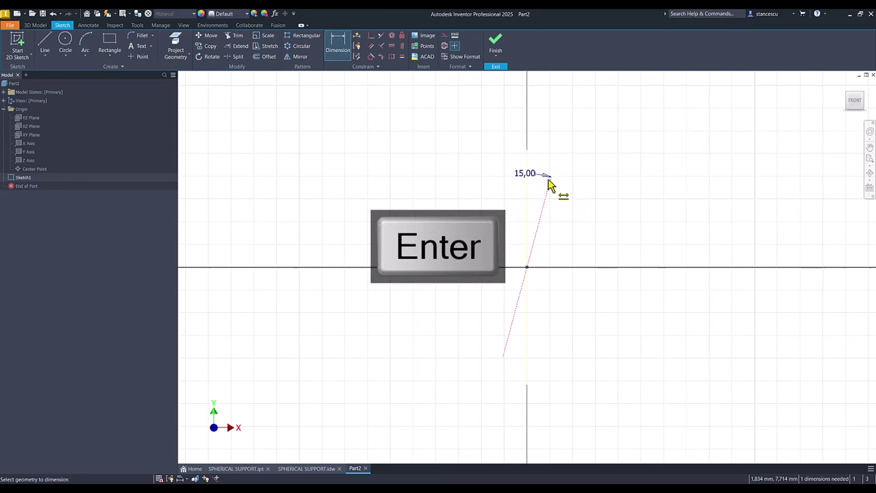
left_click(542, 210)
left_click(596, 249)
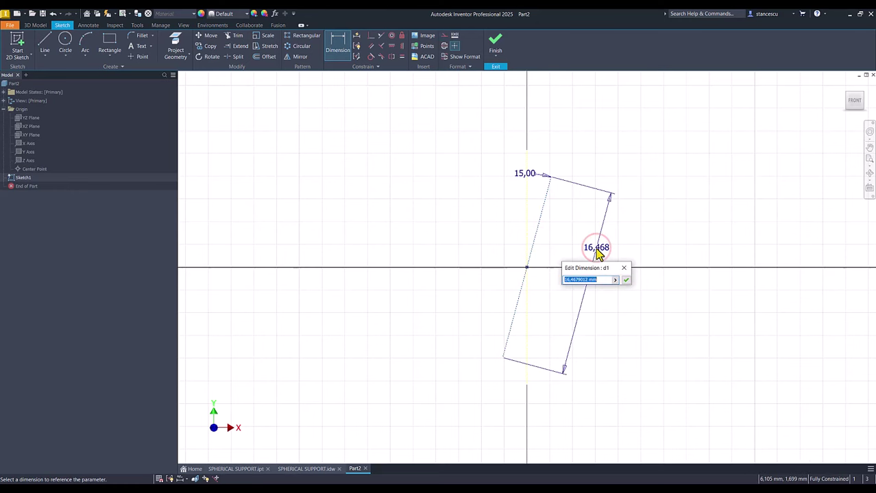
type("46")
key("Return")
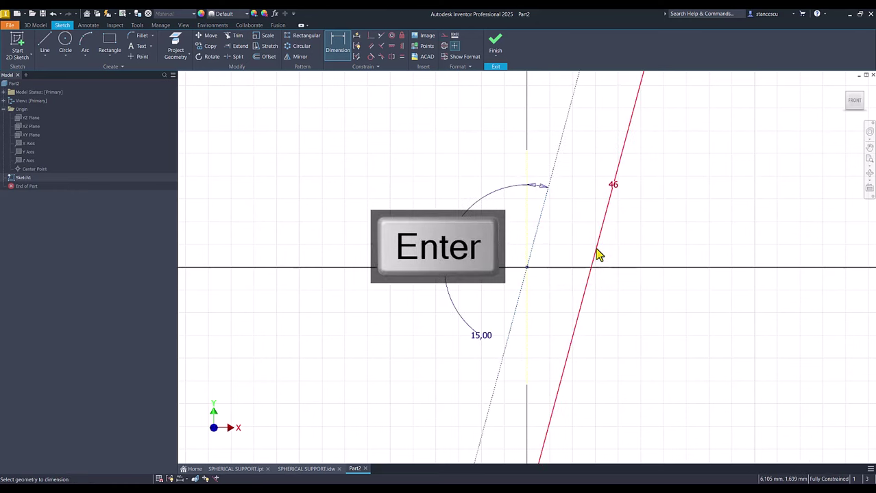
key("Num_Lock")
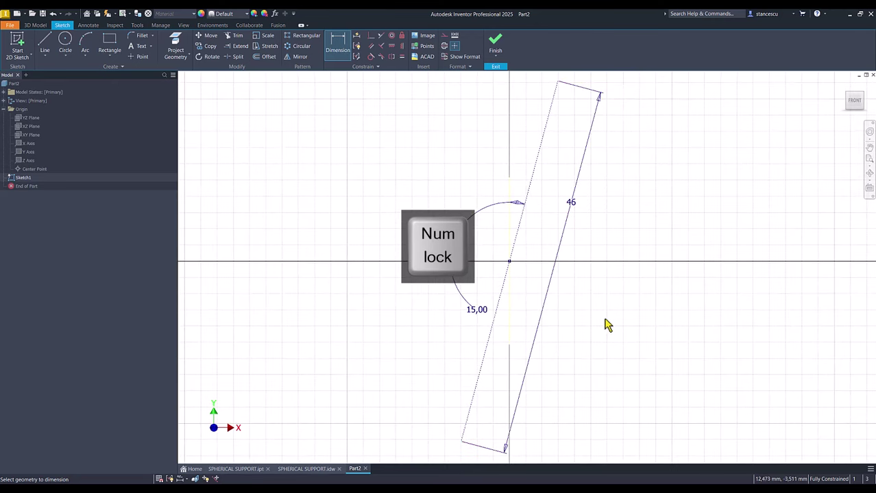
key("Escape")
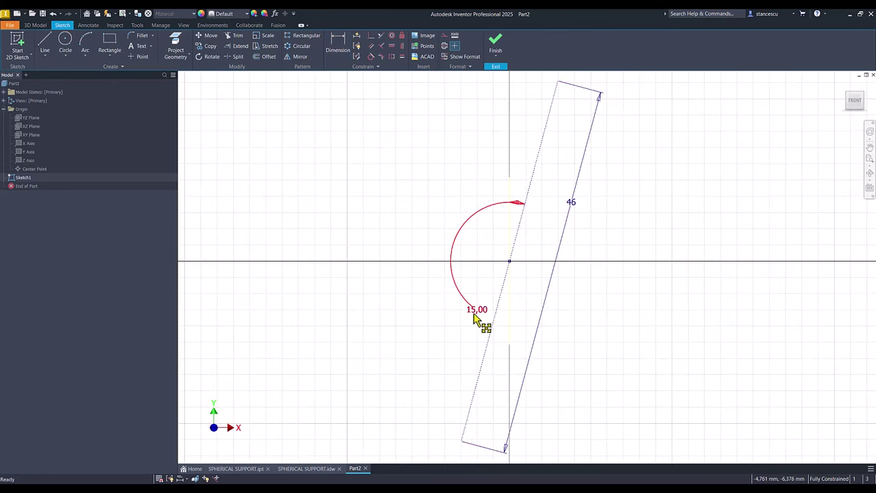
Move the 15,00 and 46 dimensions clear of the sketch and shift the view right
left_click_drag(479, 313, 544, 141)
left_click(617, 169)
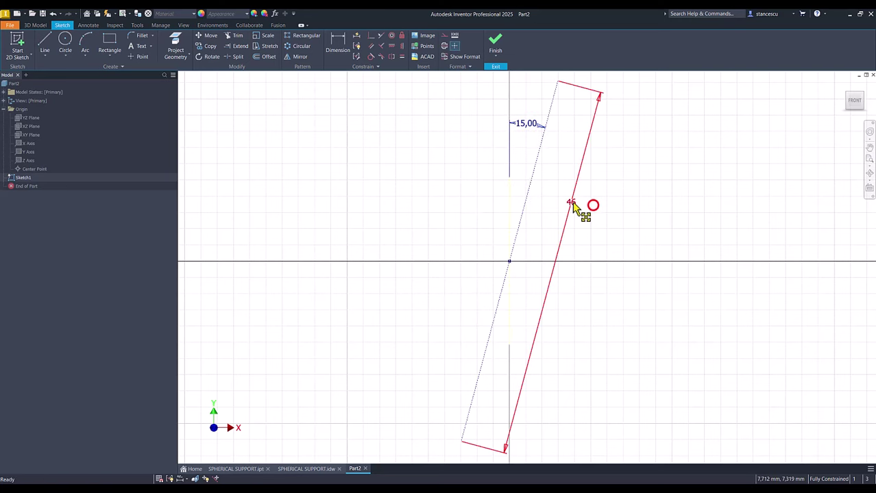
left_click_drag(573, 208, 598, 234)
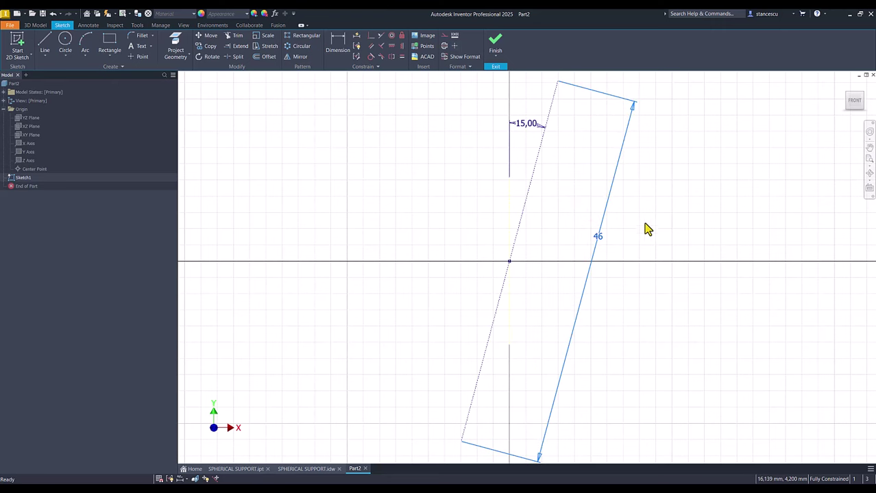
key("Num_Lock")
scroll(418, 310, "down", 2)
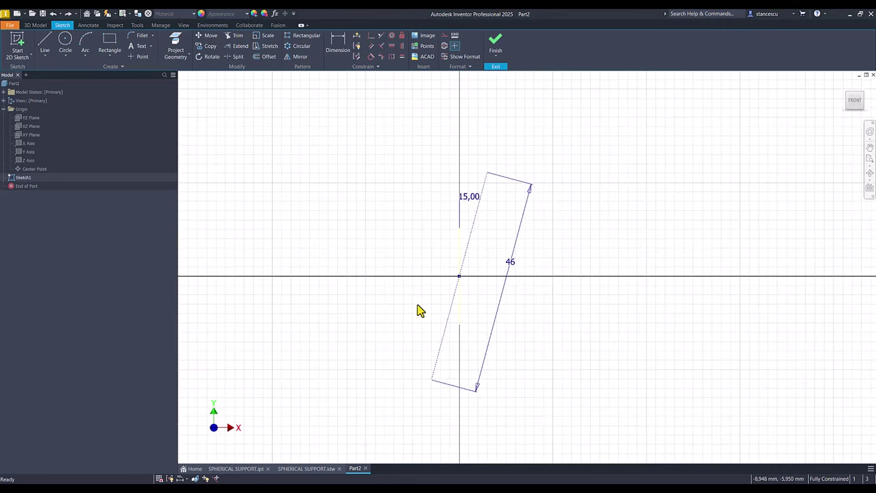
middle_click_drag(420, 311, 577, 288)
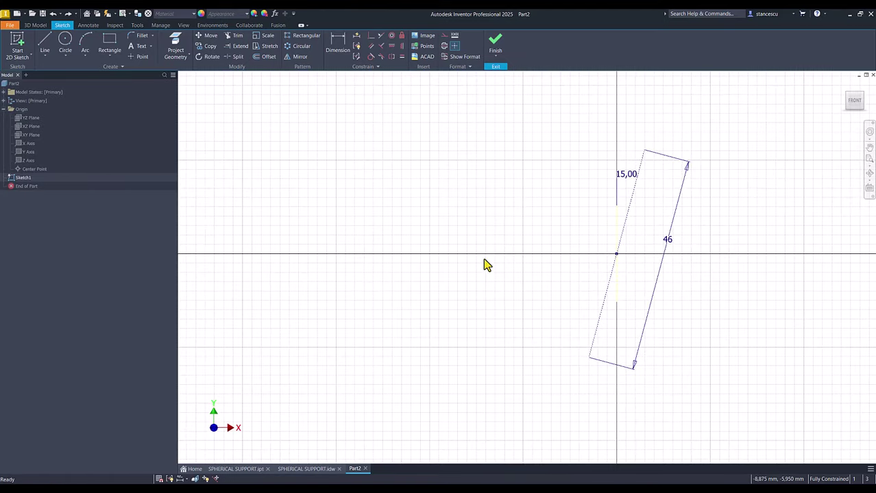
Sketch an open outline of lines and tangent arcs around the construction rectangle
left_click(45, 41)
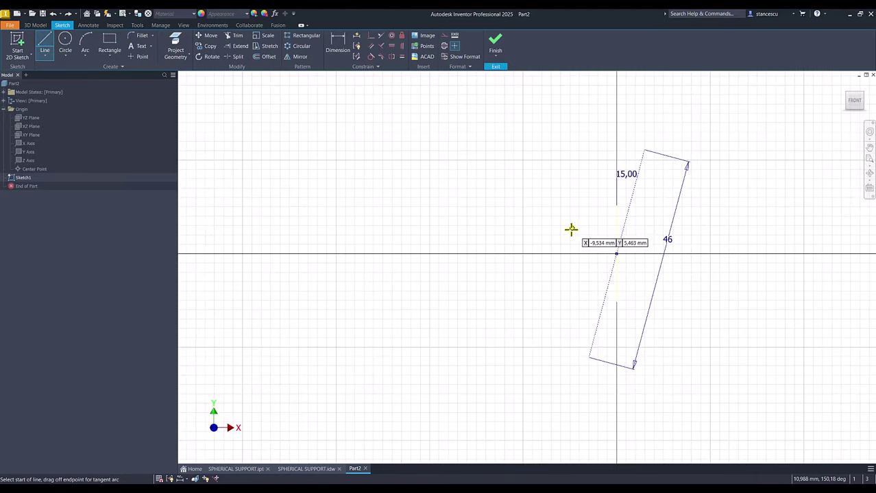
left_click(580, 296)
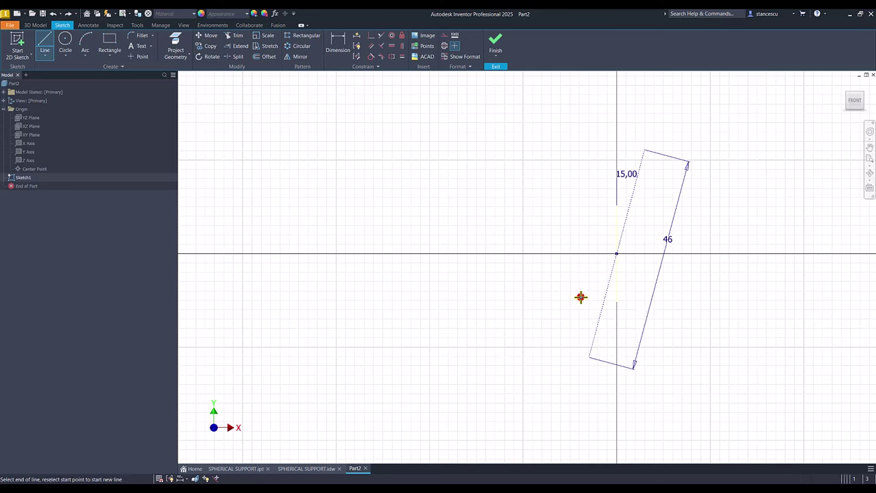
left_click(573, 264)
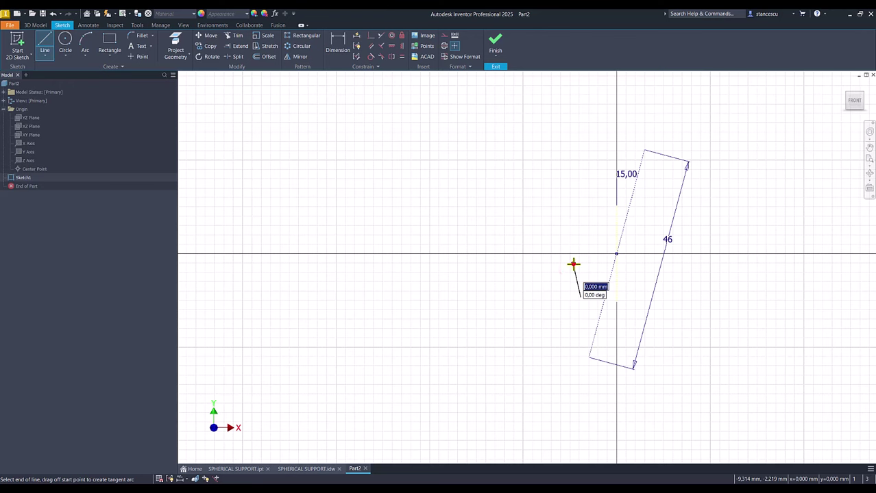
left_click_drag(573, 264, 584, 203)
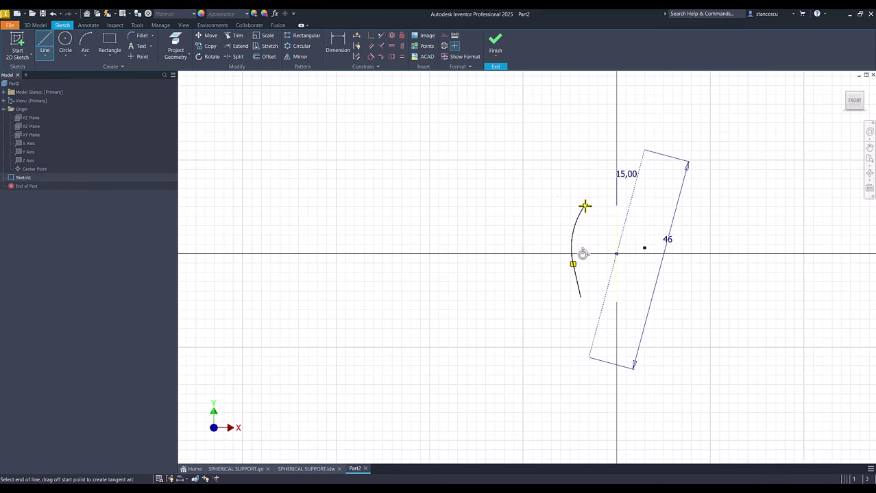
left_click(636, 134)
left_click_drag(635, 133, 654, 125)
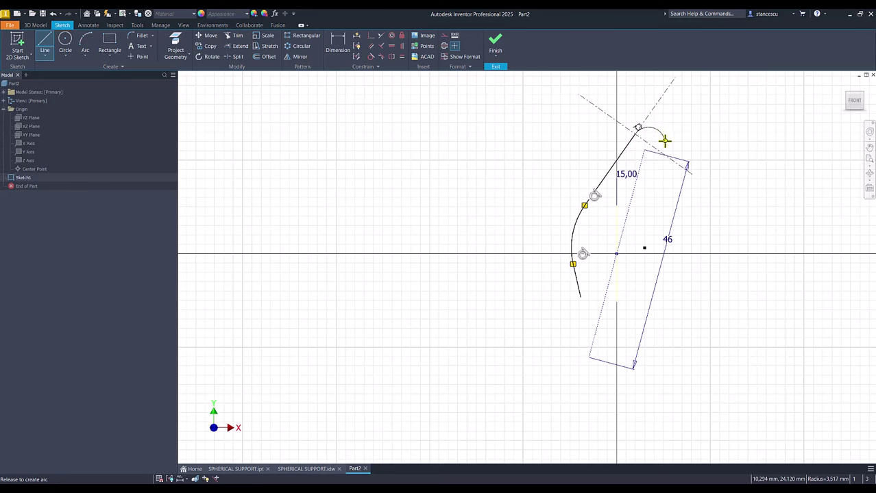
left_click_drag(664, 141, 663, 142)
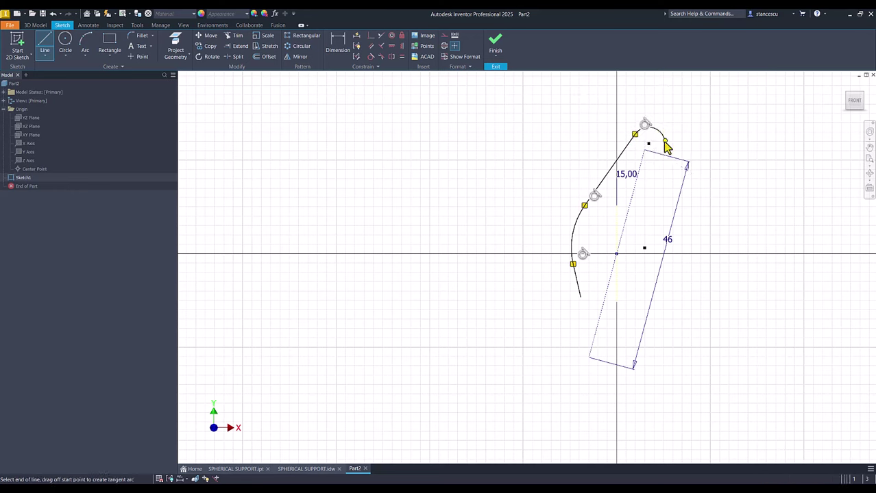
left_click(662, 221)
left_click_drag(663, 221, 647, 271)
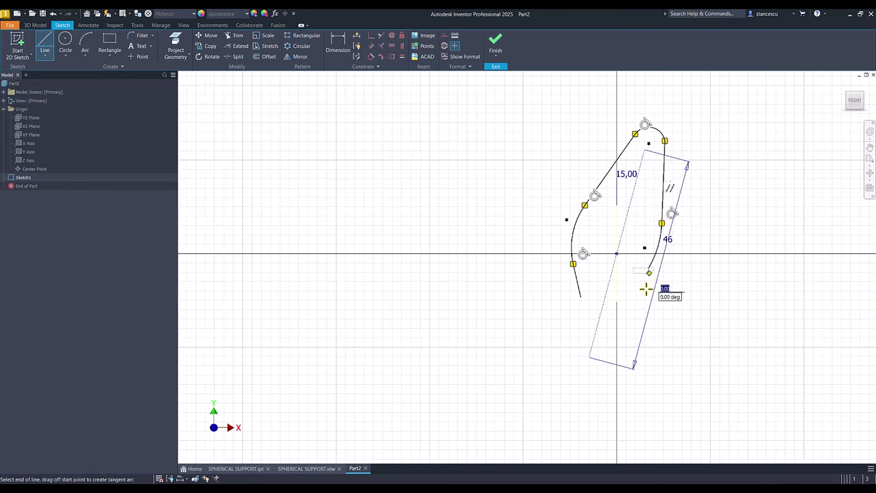
left_click(610, 329)
key("Escape")
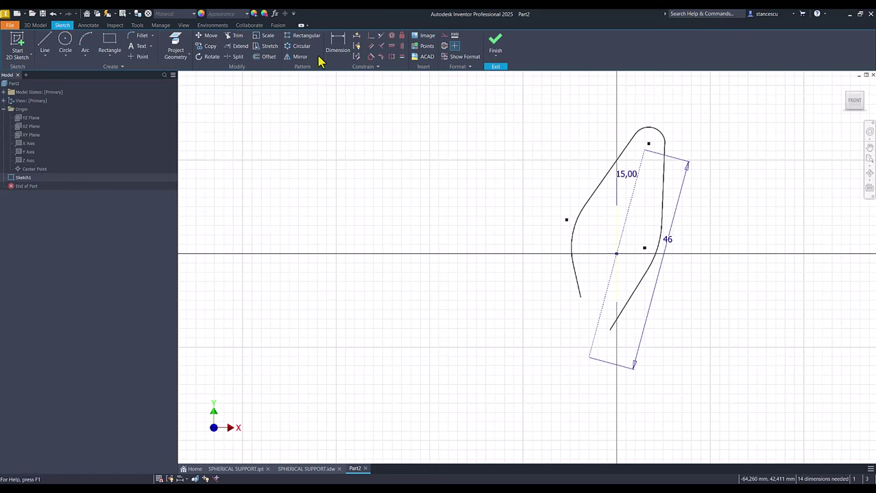
Pin the top arc centre to the rectangle corner and left arc centre to the origin, and make the right line tangent to the top arc
left_click(371, 39)
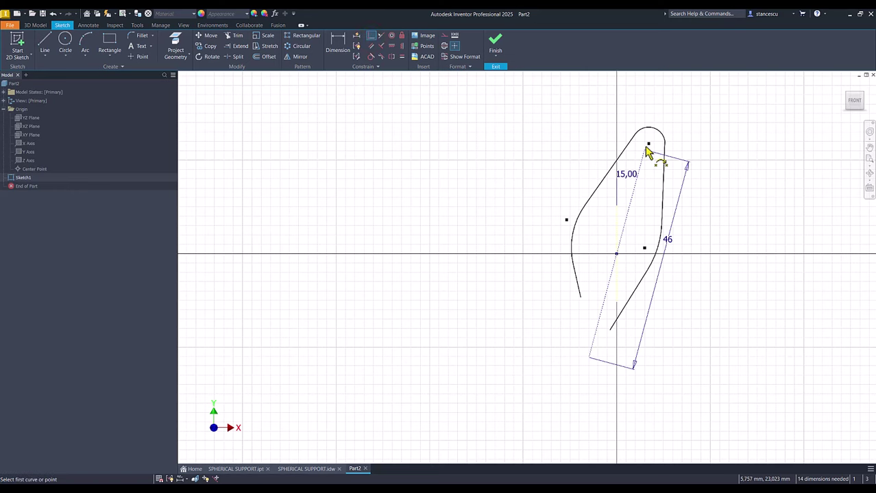
left_click(647, 146)
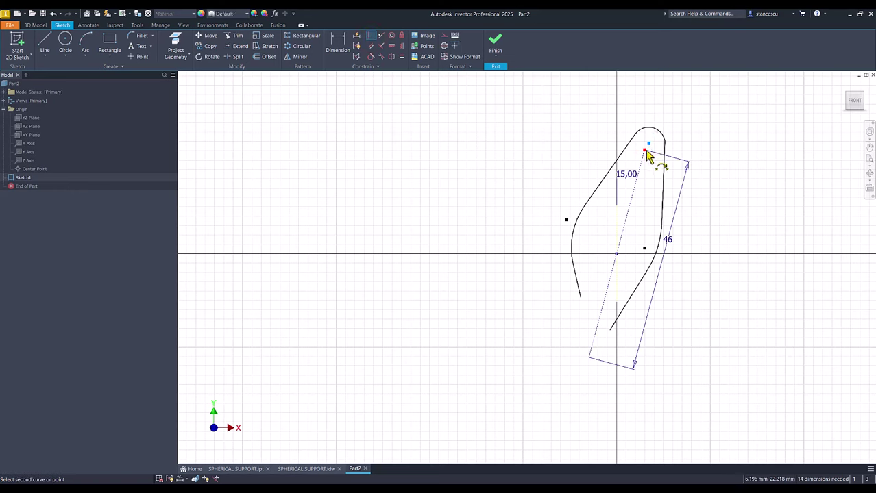
left_click(645, 151)
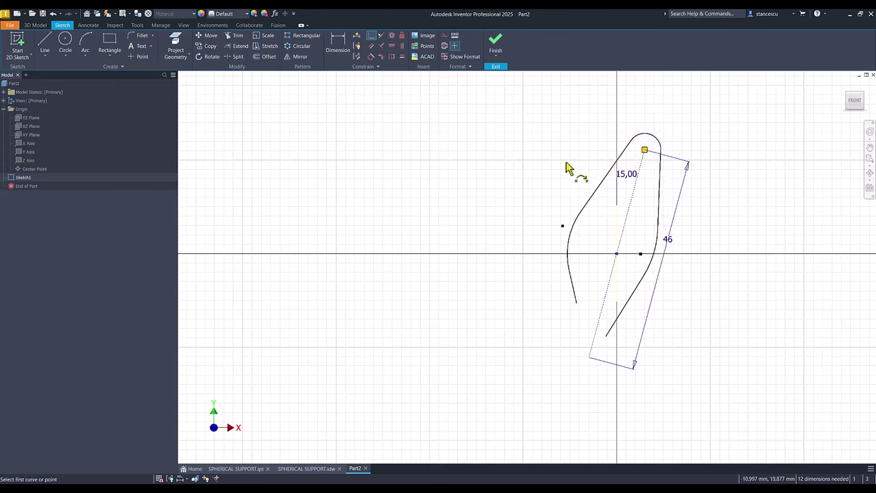
left_click(562, 228)
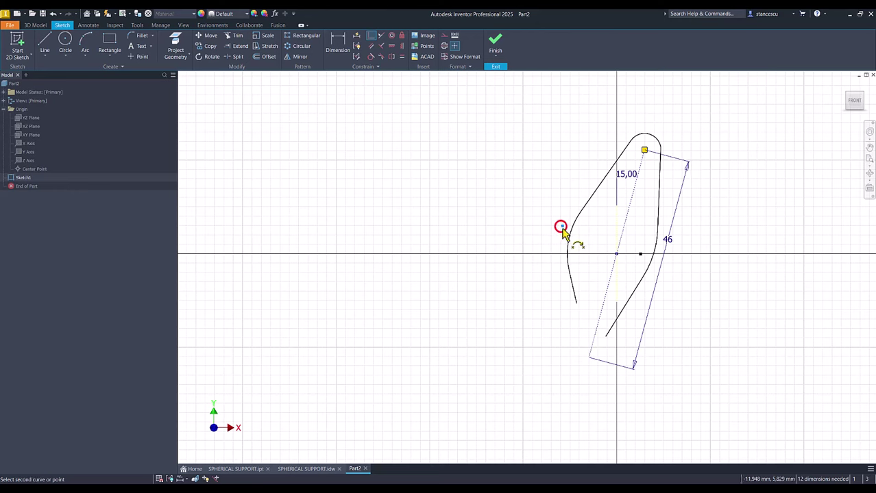
left_click(617, 255)
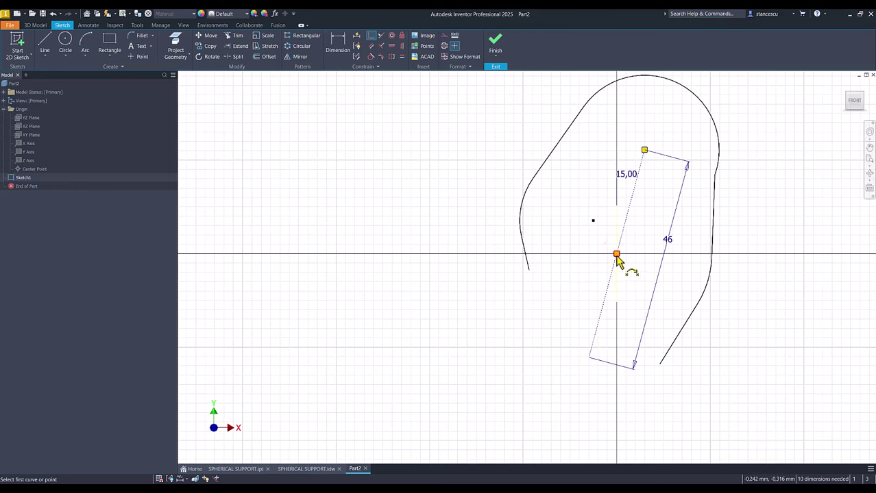
left_click(592, 220)
left_click(616, 255)
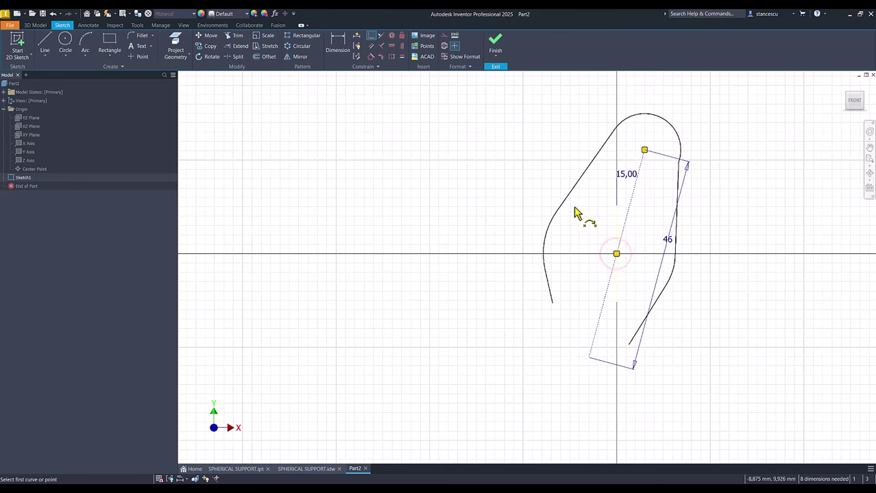
left_click(372, 57)
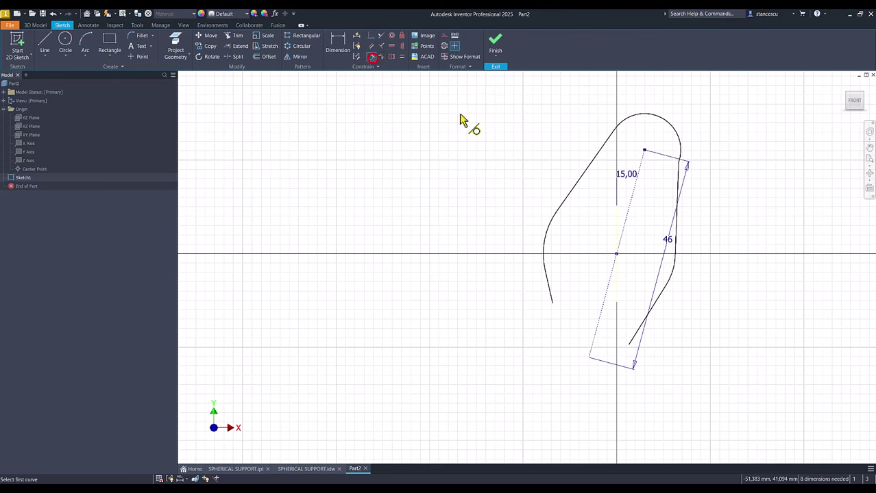
left_click(680, 146)
left_click(679, 176)
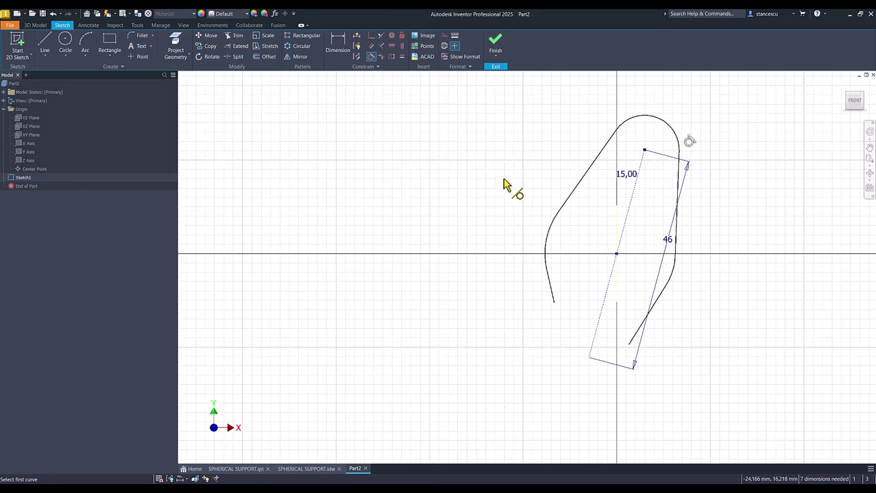
Dimension the left arc at radius 20 and the top arc at radius 12
left_click(341, 44)
left_click(548, 238)
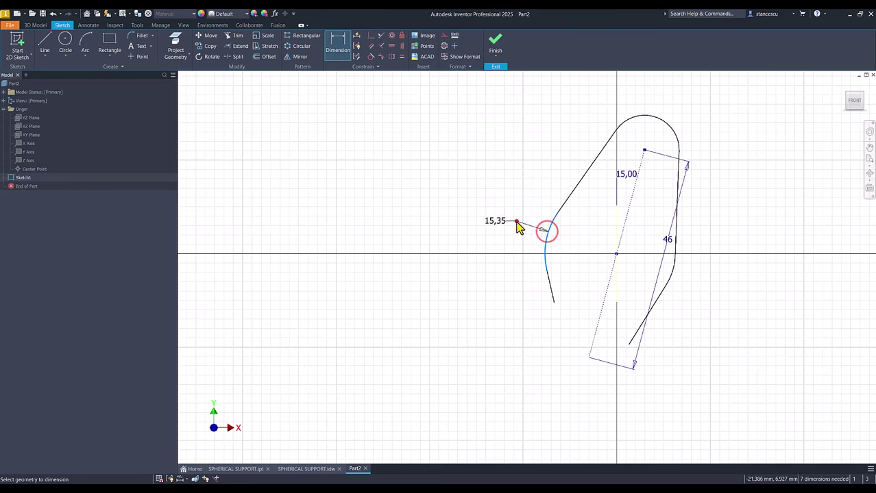
left_click(518, 226)
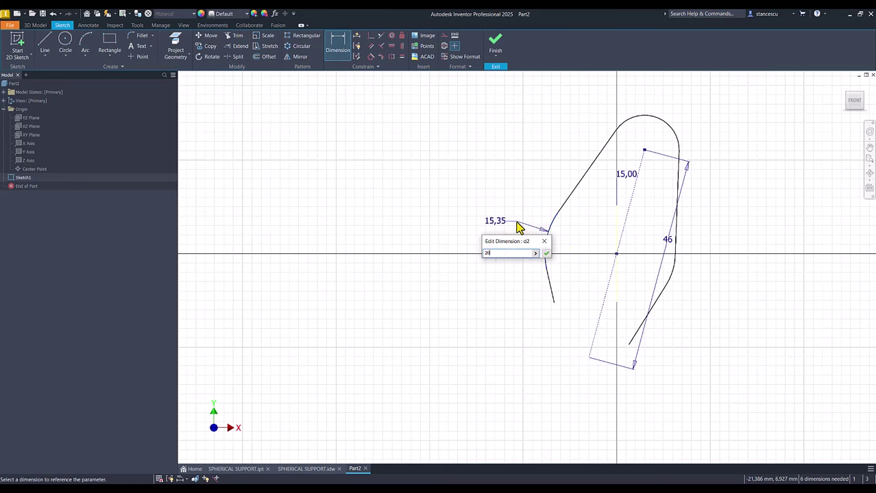
key("Return")
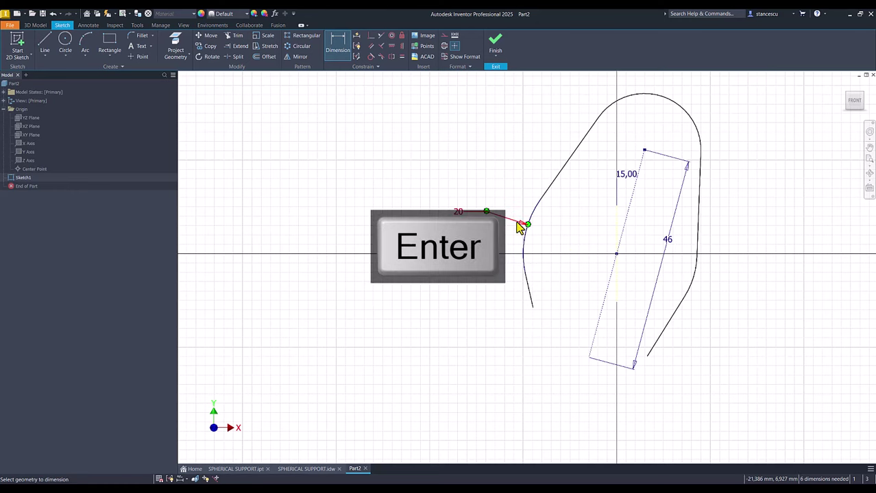
left_click(681, 108)
left_click(692, 107)
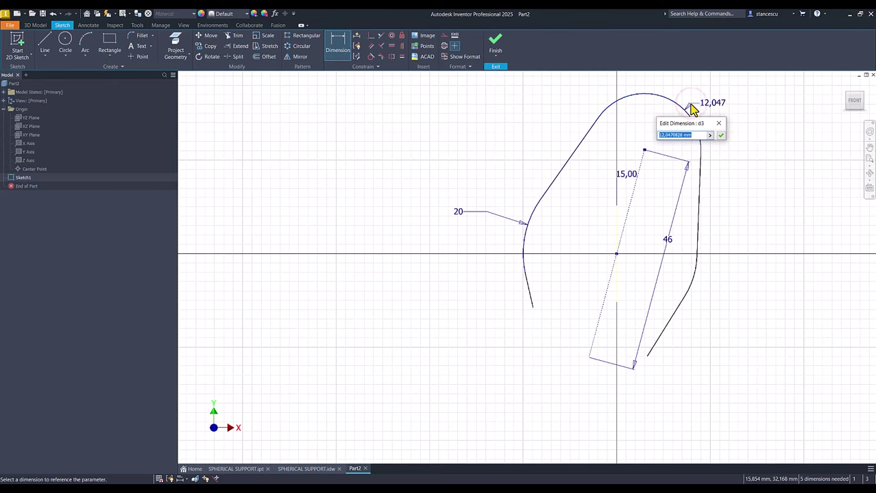
key("Return")
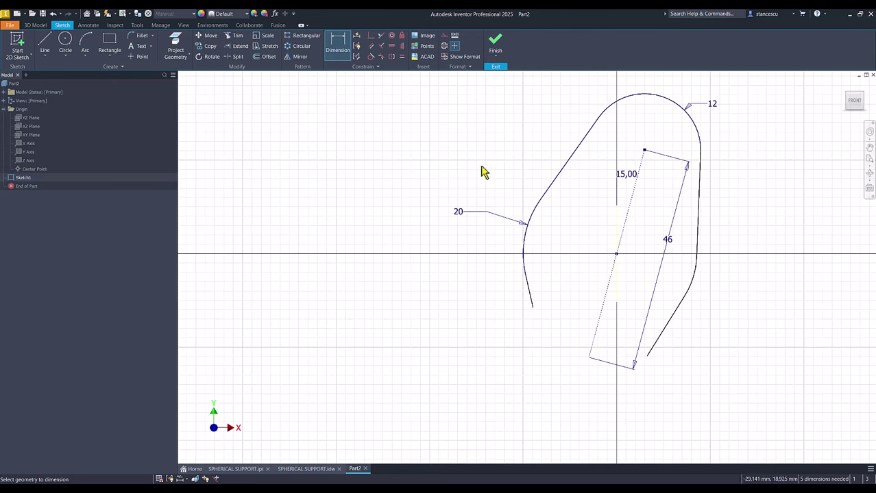
Make the opposite outline sides parallel in pairs and lengthen the left side downward
left_click(370, 46)
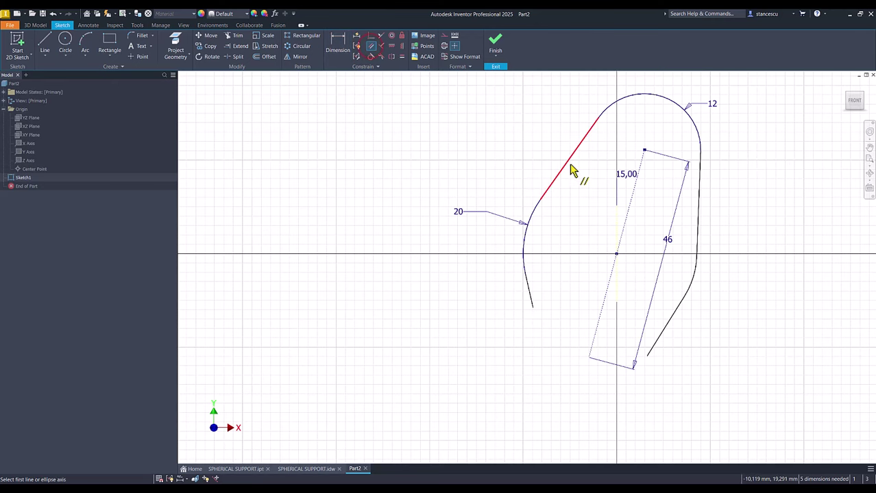
left_click(568, 161)
left_click(670, 321)
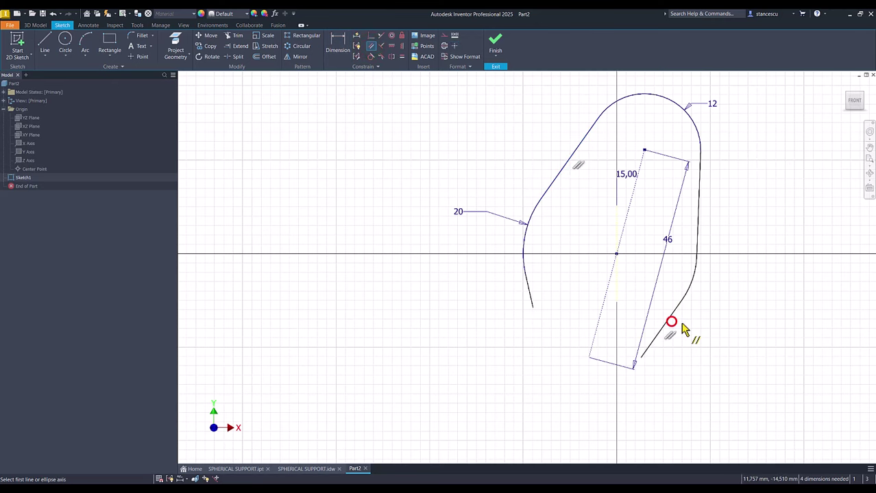
left_click(699, 207)
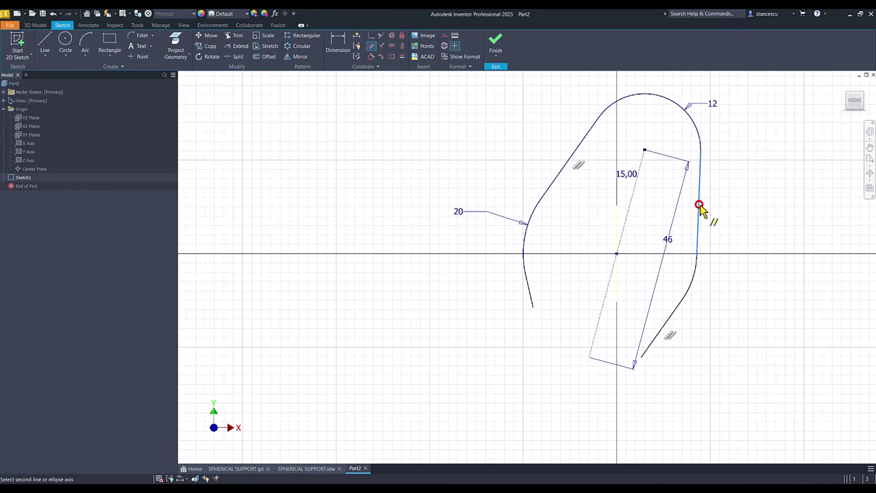
left_click(530, 295)
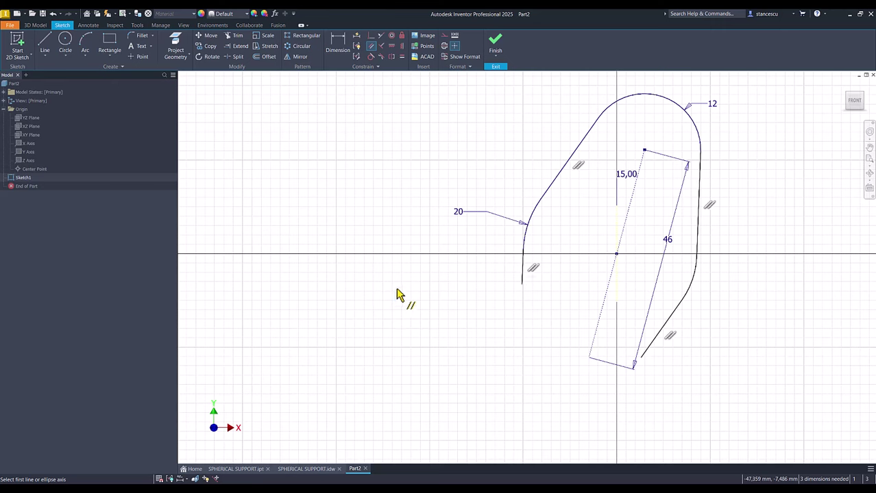
key("Escape")
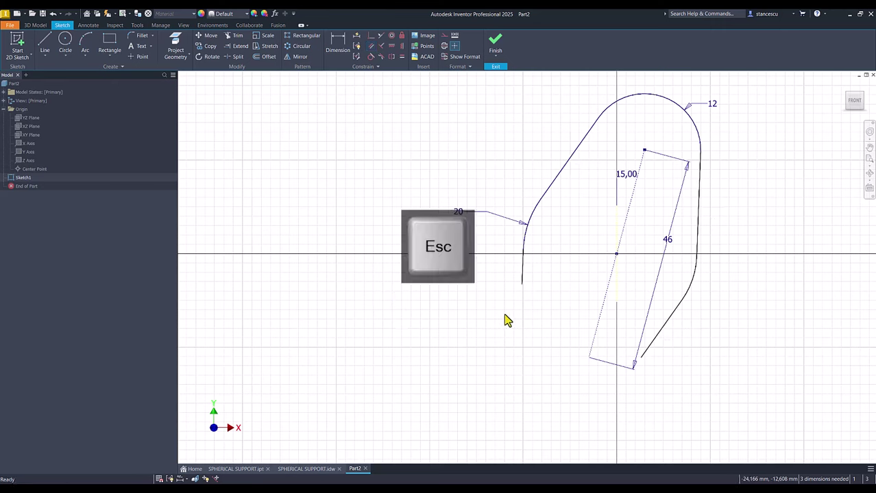
left_click_drag(524, 286, 533, 357)
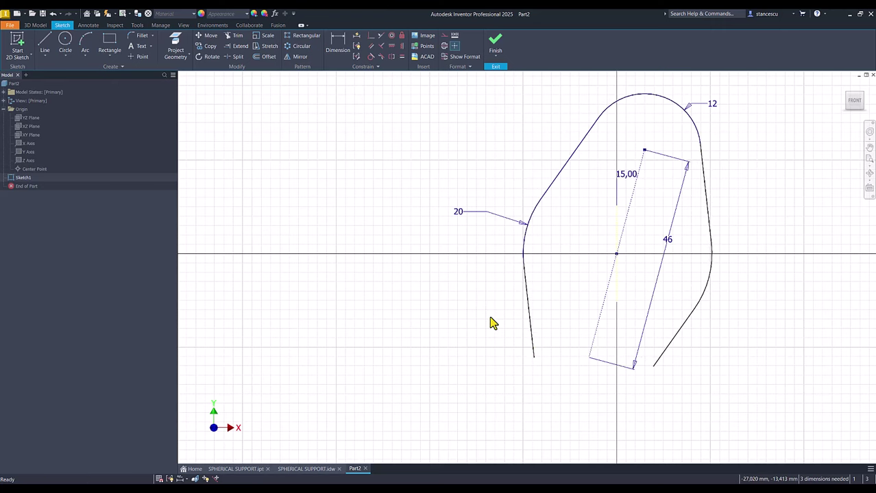
scroll(491, 323, "down", 3)
middle_click_drag(491, 323, 518, 272)
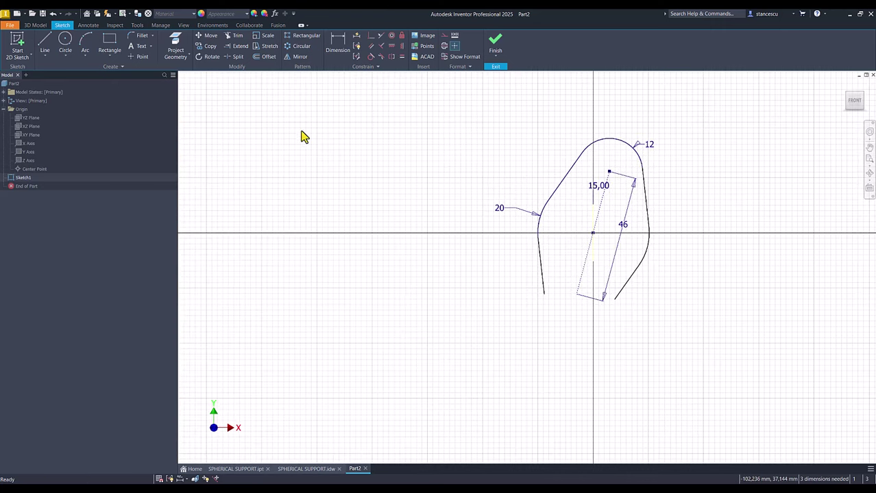
Draw the left arm: tangent arcs, top, end and bottom edges, a small step arc, and a sweeping arc closing the profile
left_click(45, 42)
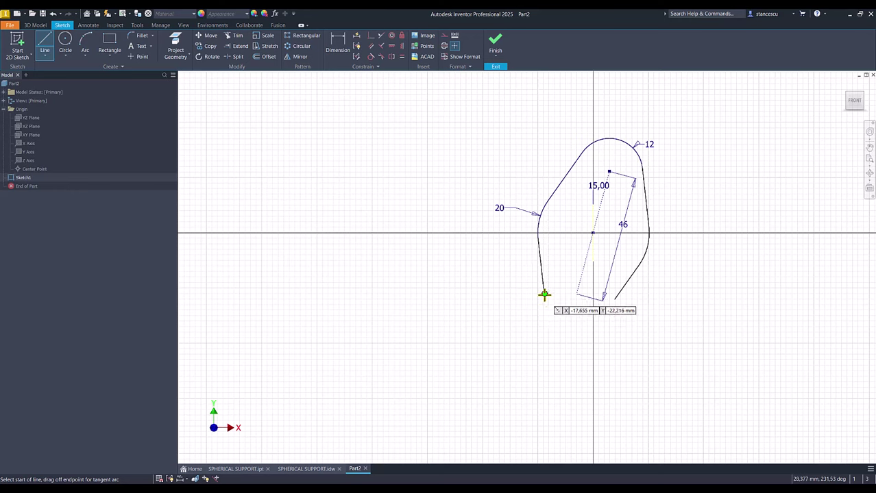
left_click_drag(544, 295, 539, 306)
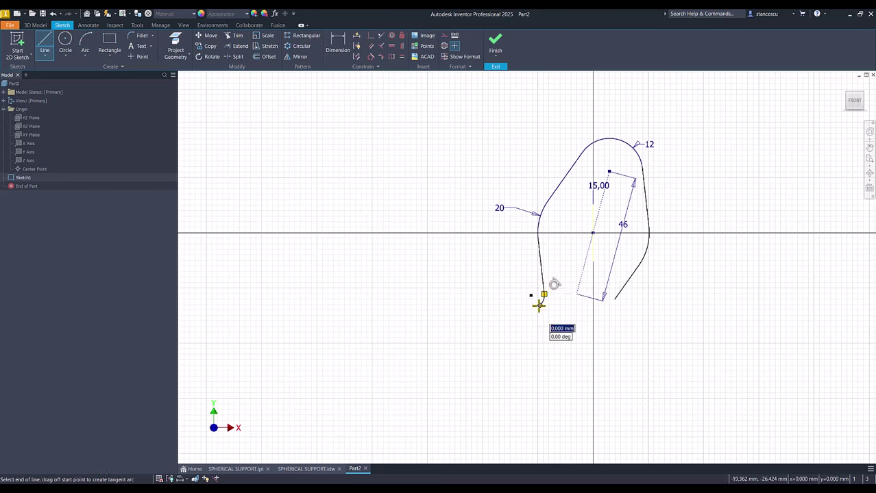
left_click_drag(543, 295, 499, 325)
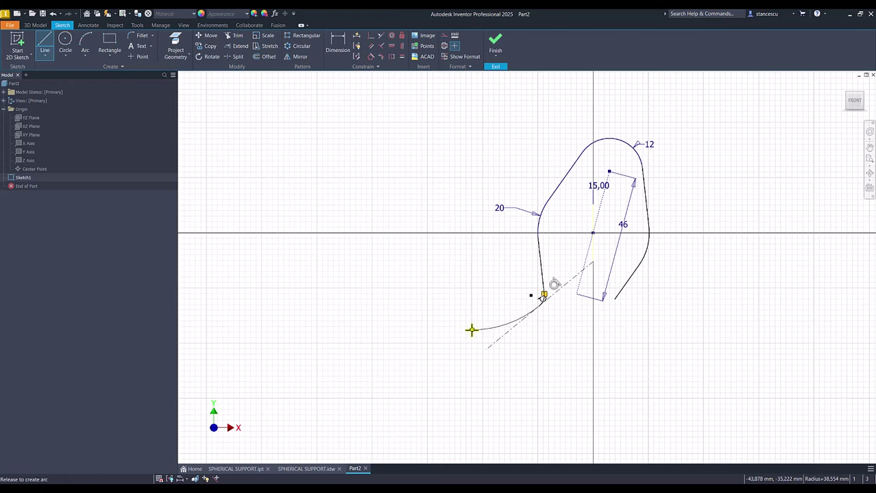
left_click_drag(471, 330, 471, 330)
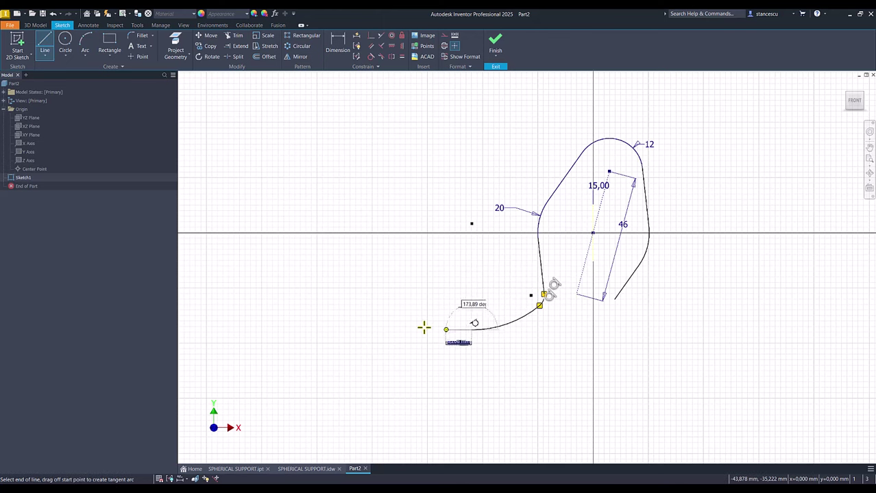
left_click(332, 330)
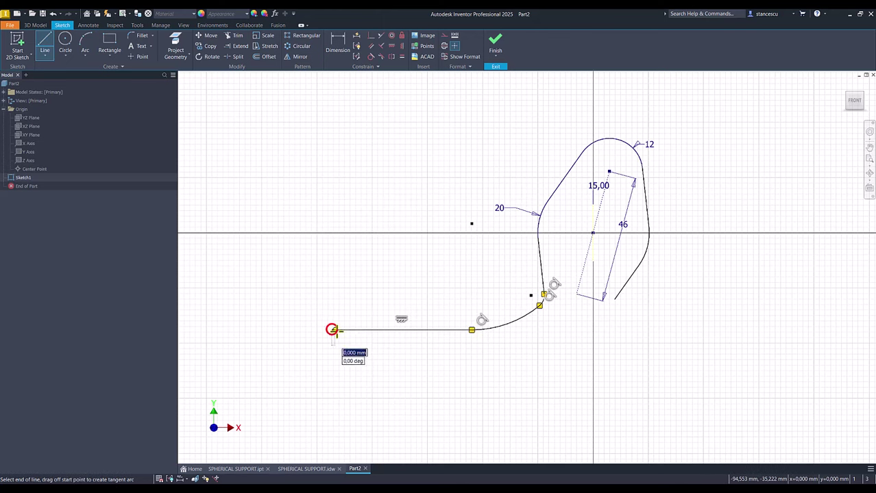
left_click(330, 373)
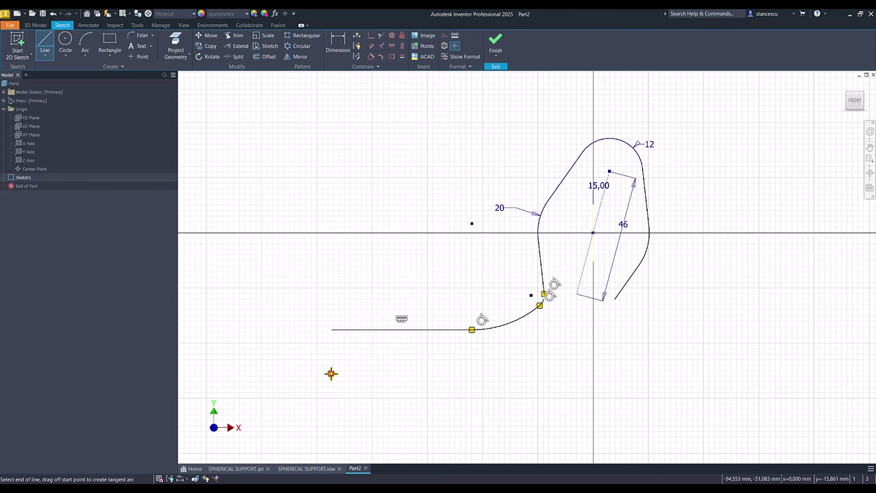
left_click(437, 374)
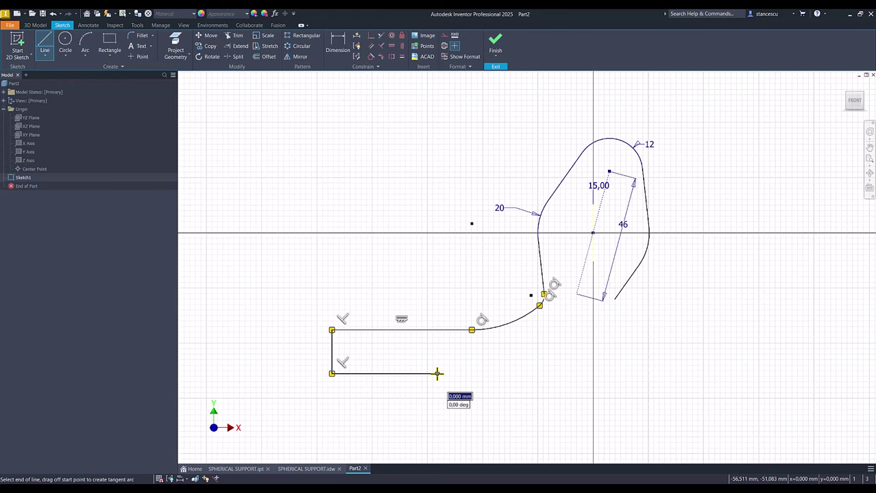
left_click_drag(437, 373, 446, 360)
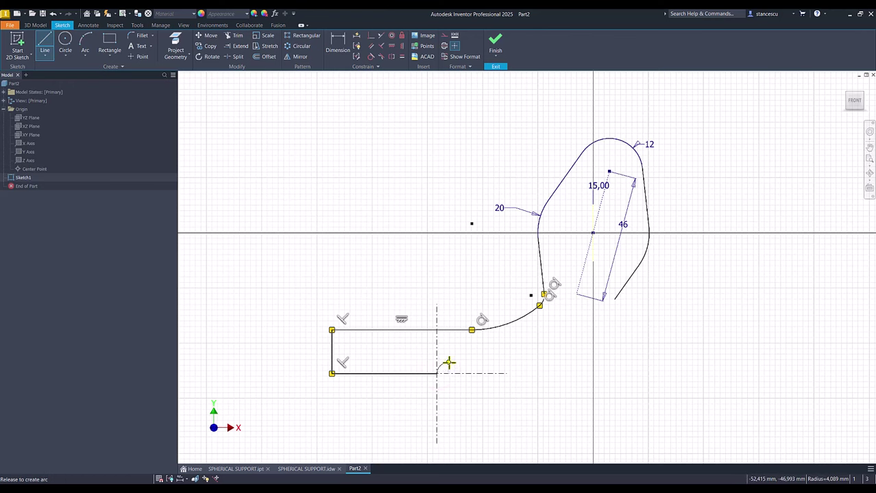
left_click_drag(447, 364, 448, 362)
left_click(491, 361)
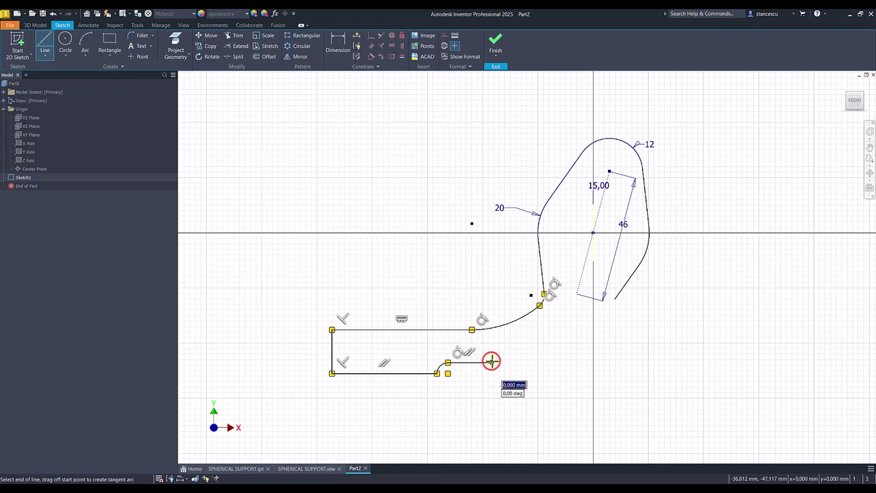
left_click_drag(491, 361, 615, 299)
key("Escape")
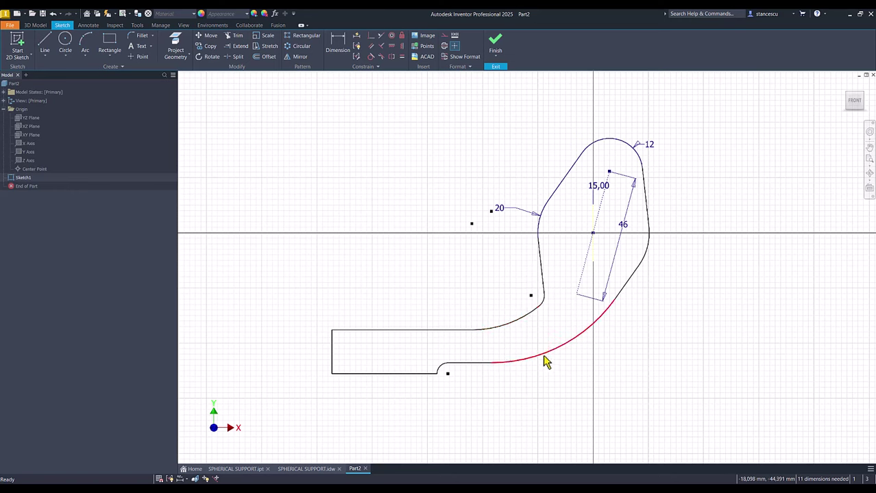
Constrain a point near the R20 arc, then dimension arm thickness 10 and end height 13
left_click(372, 36)
left_click(471, 224)
left_click(491, 210)
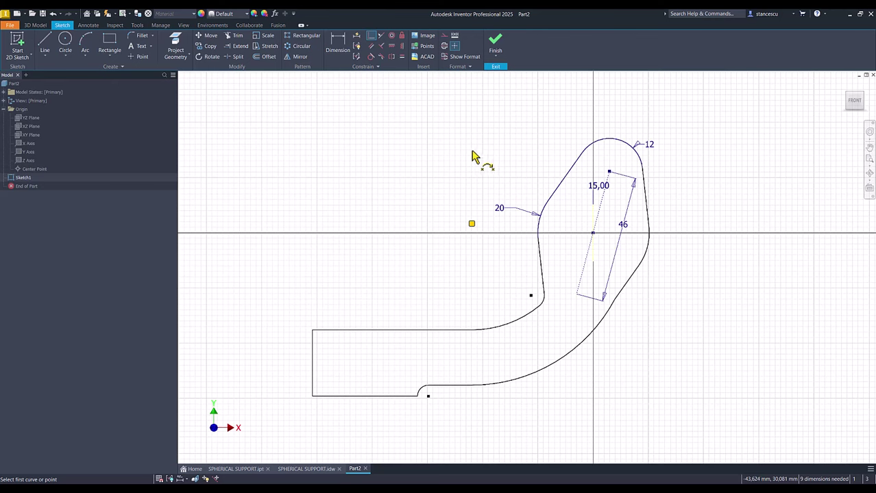
left_click(337, 43)
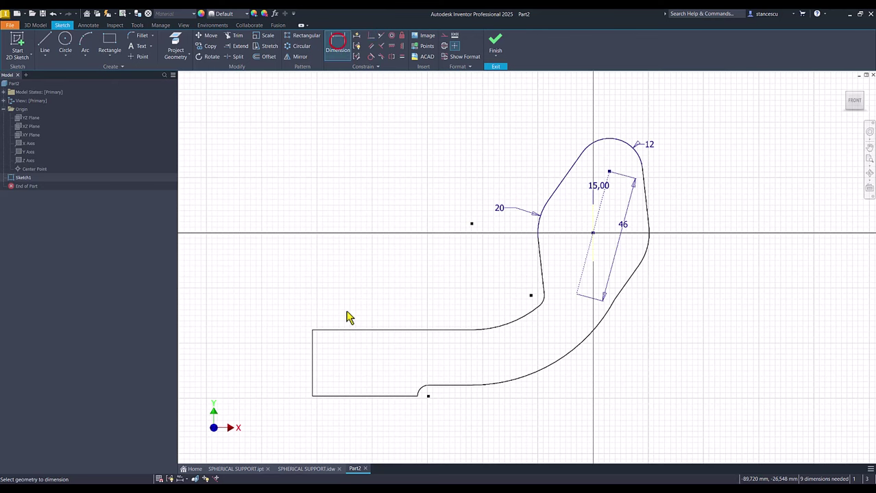
left_click(442, 387)
left_click(450, 330)
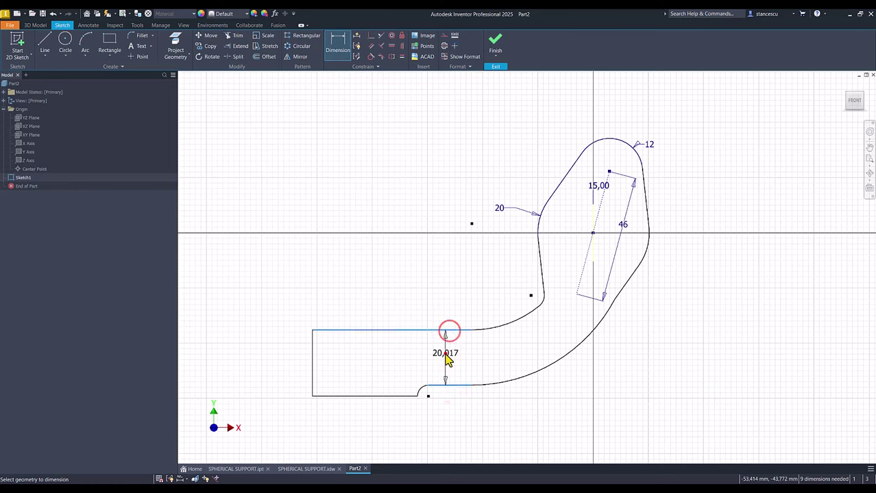
left_click(445, 355)
type("10")
key("Return")
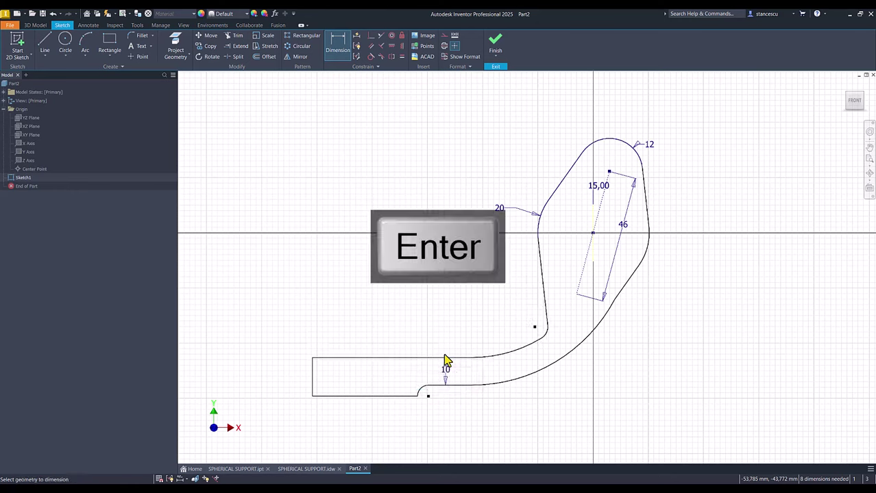
left_click(313, 375)
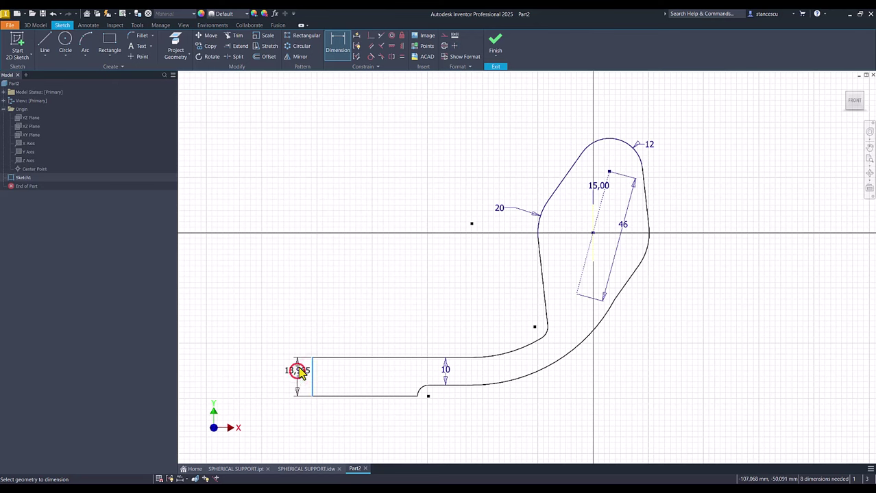
left_click(299, 371)
type("13")
key("Return")
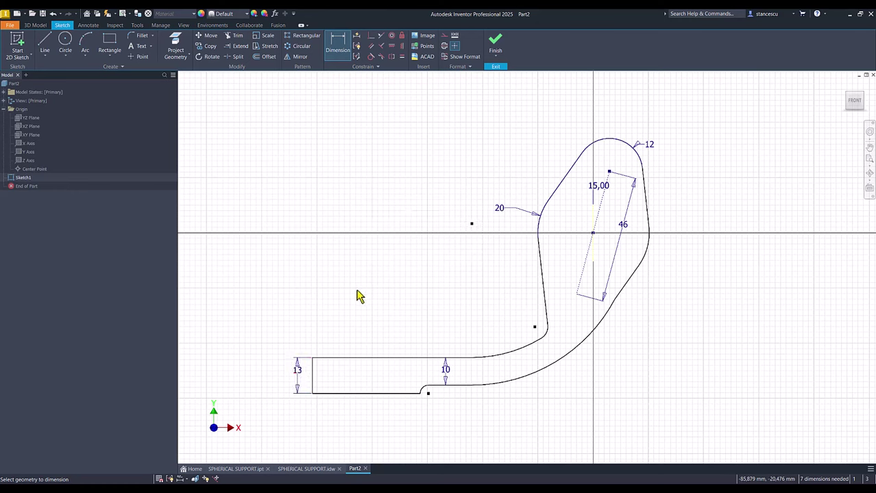
Dimension the outer arc R50, the bottom edge 50 below centre, and its length 50
left_click(546, 369)
left_click(560, 387)
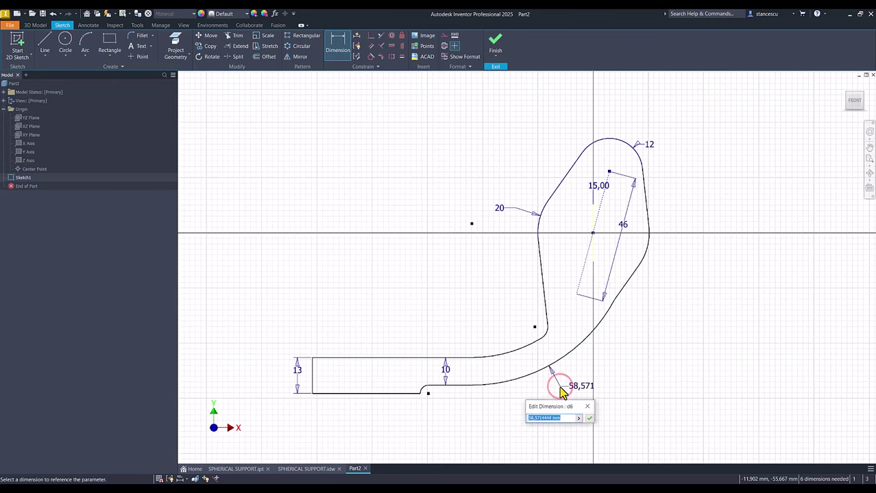
type("50")
key("Return")
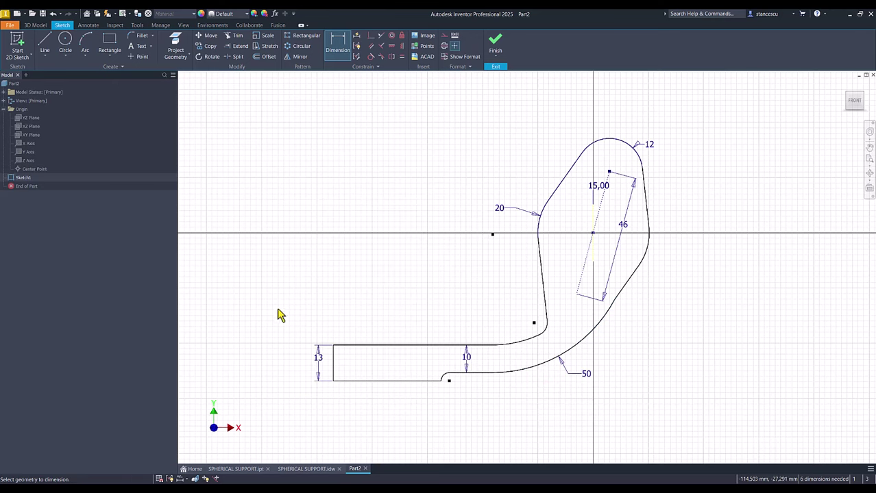
left_click(349, 381)
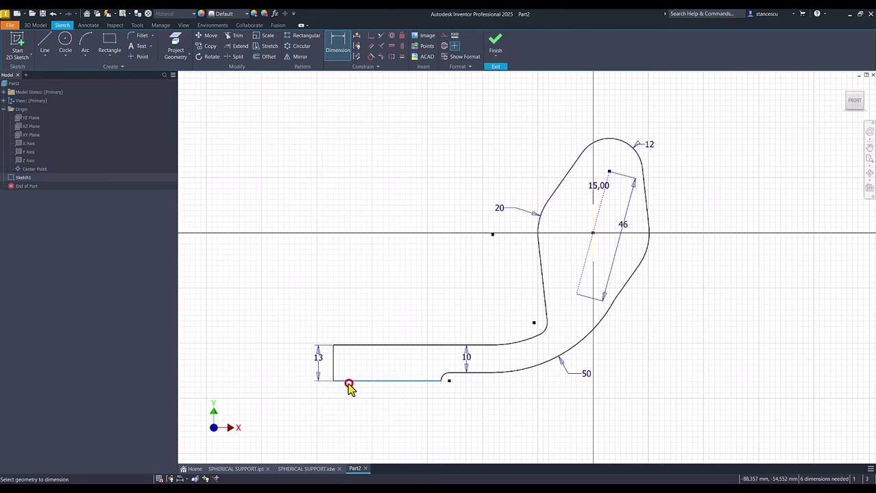
left_click(592, 234)
left_click(277, 286)
key("Return")
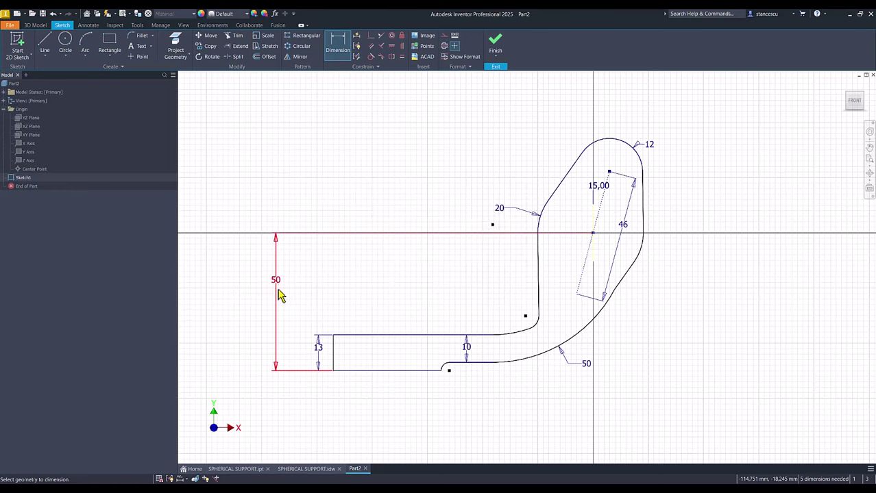
left_click(397, 371)
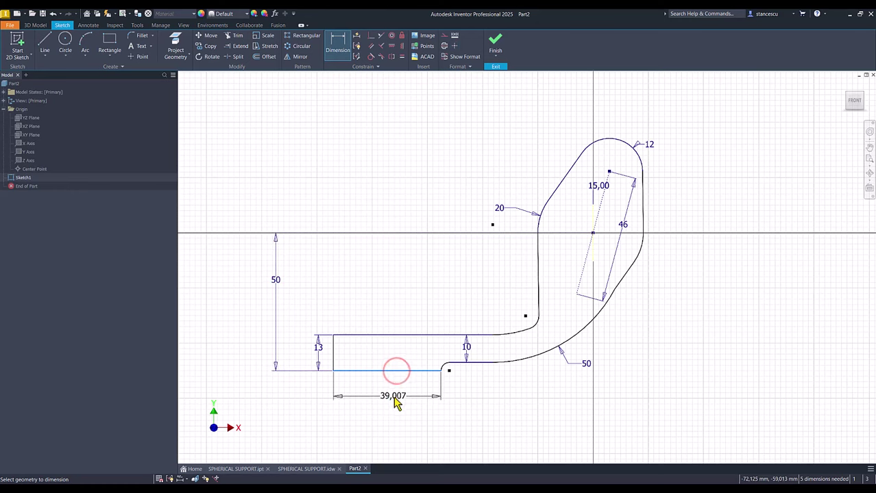
left_click(394, 401)
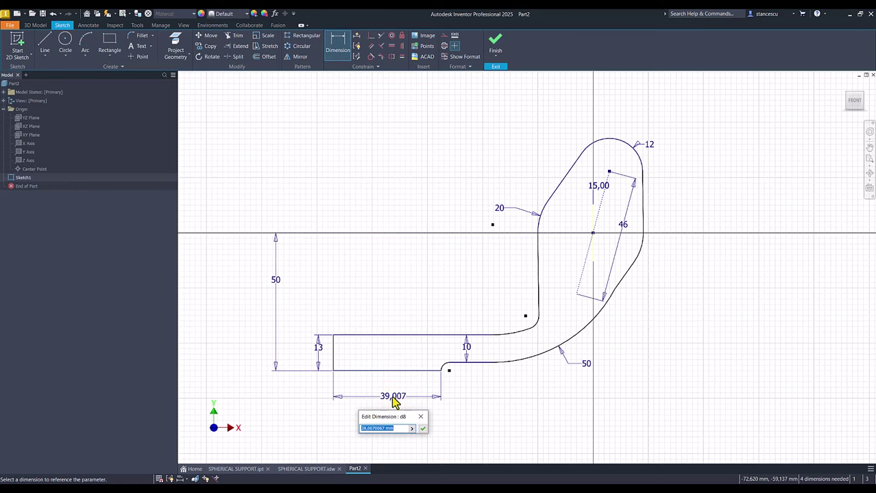
key("Return")
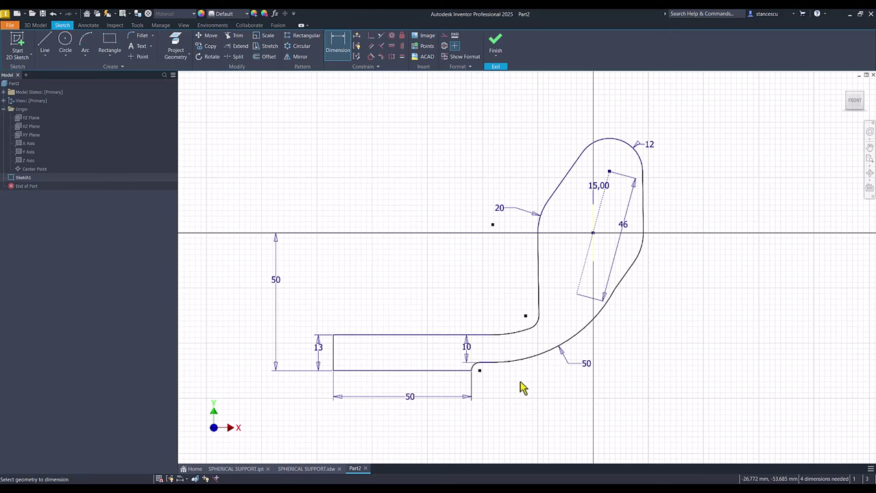
scroll(497, 392, "up", 3)
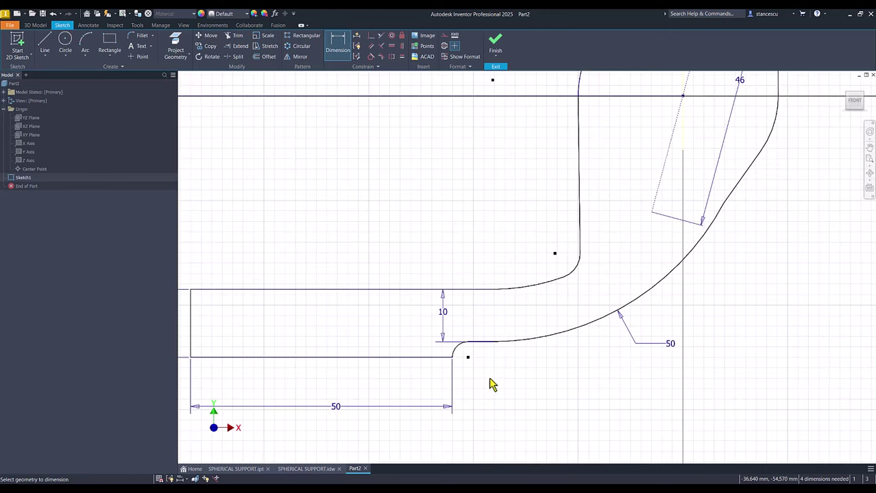
left_click(456, 354)
left_click(414, 324)
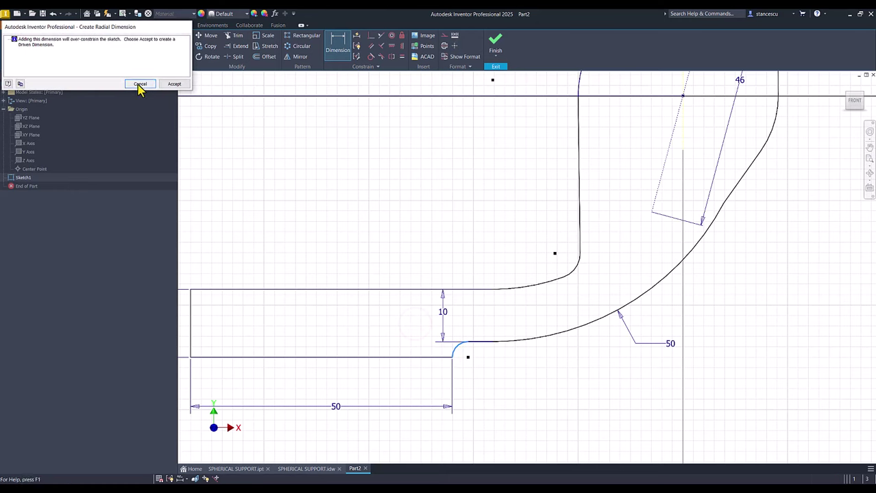
left_click(140, 84)
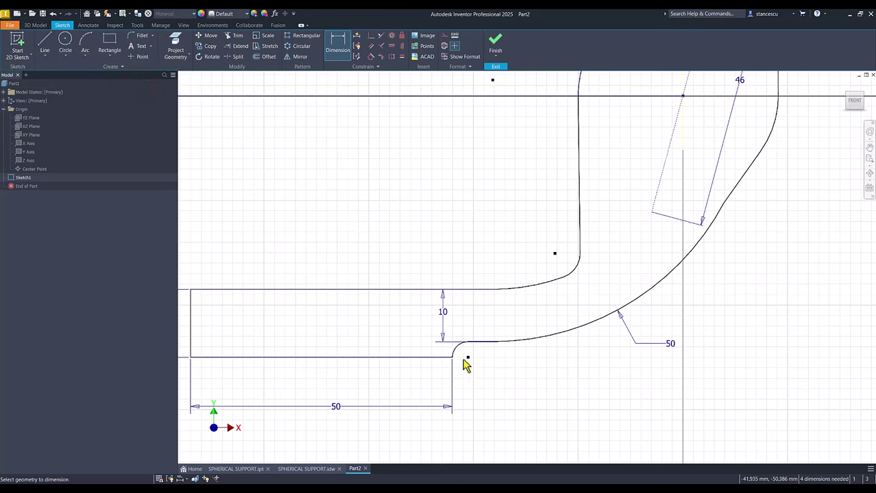
left_click(308, 469)
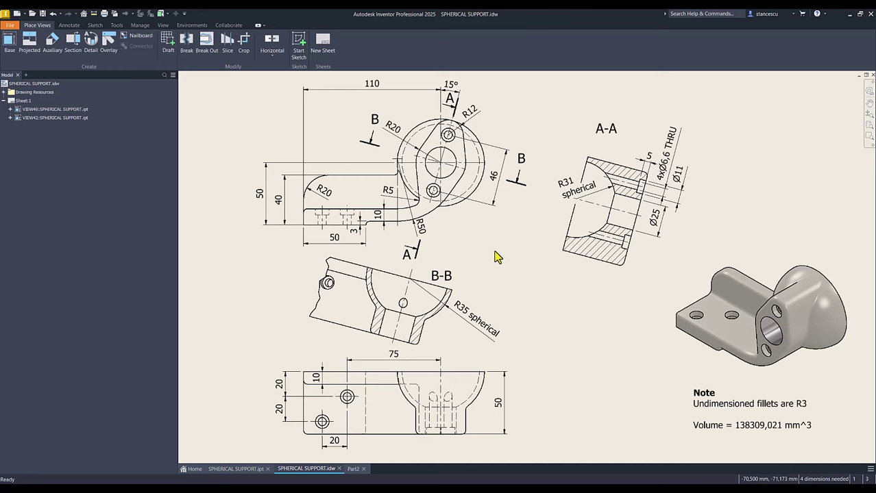
left_click(354, 469)
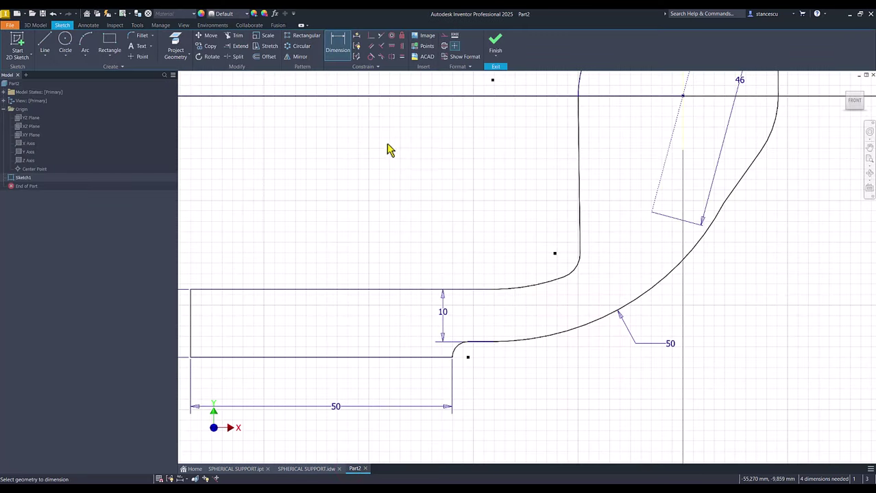
Dimension the arm's upper inner fillet at radius 5 and fit the whole profile in view
left_click(577, 271)
left_click(570, 257)
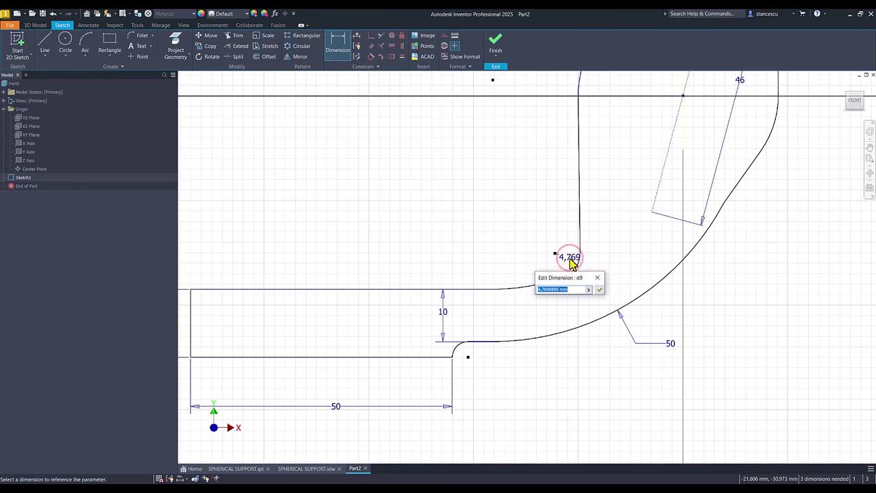
key("Return")
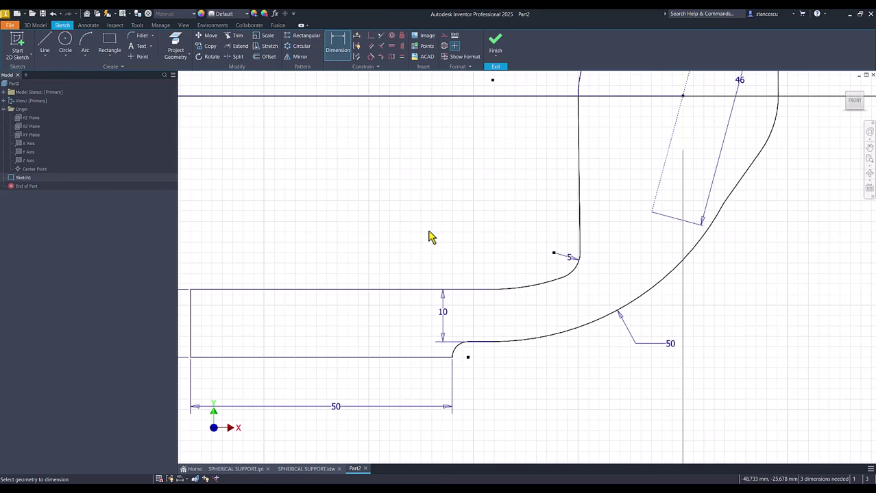
key("Num_Lock")
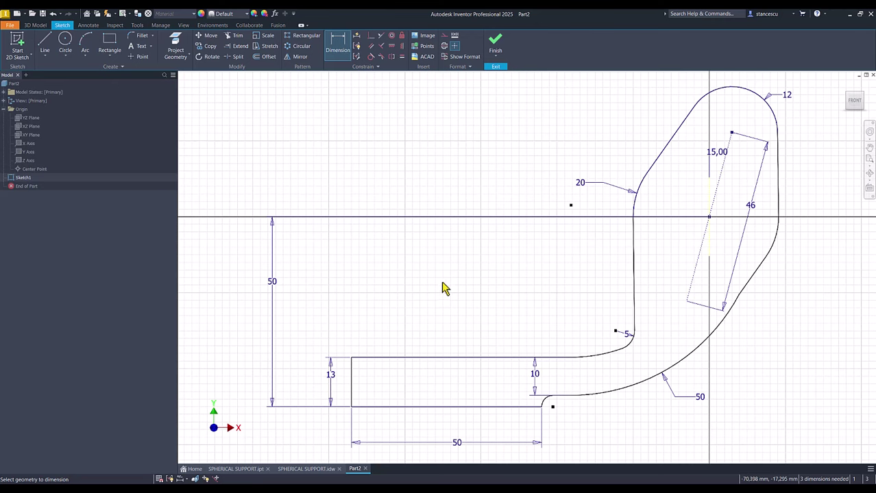
Run Auto Dimension, then remove the automatically added dimensions and close the dialog
left_click(357, 36)
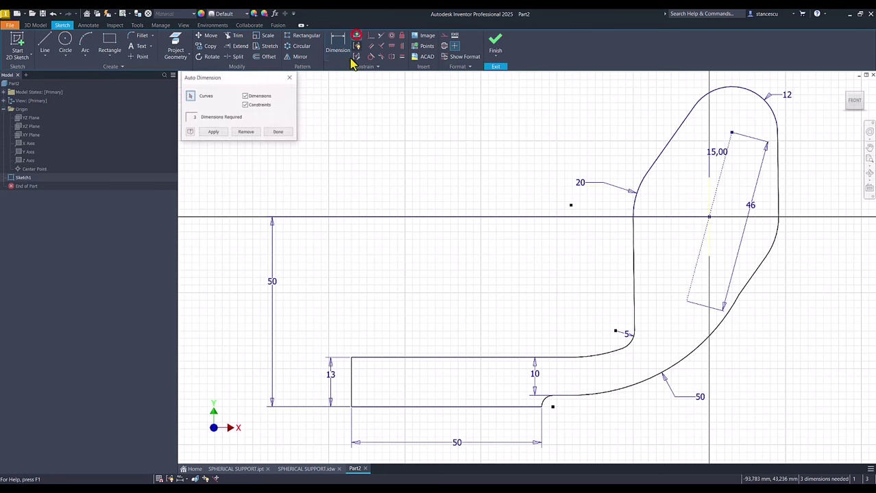
left_click(213, 133)
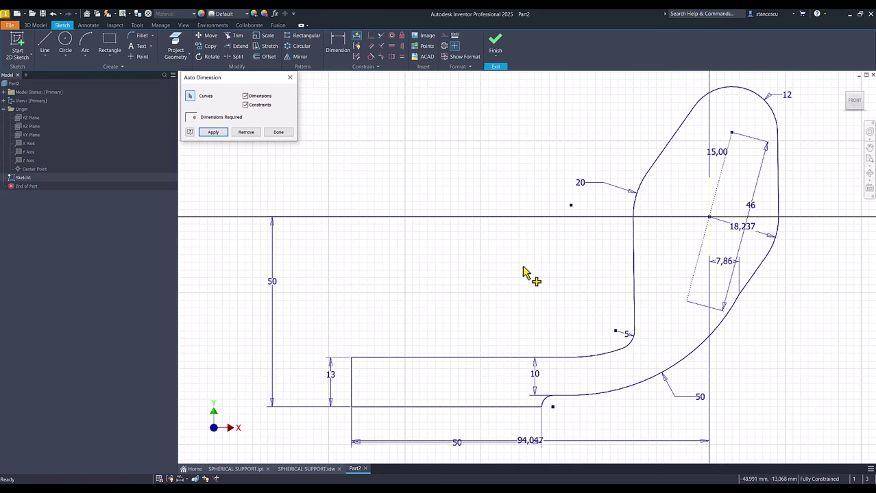
left_click(256, 134)
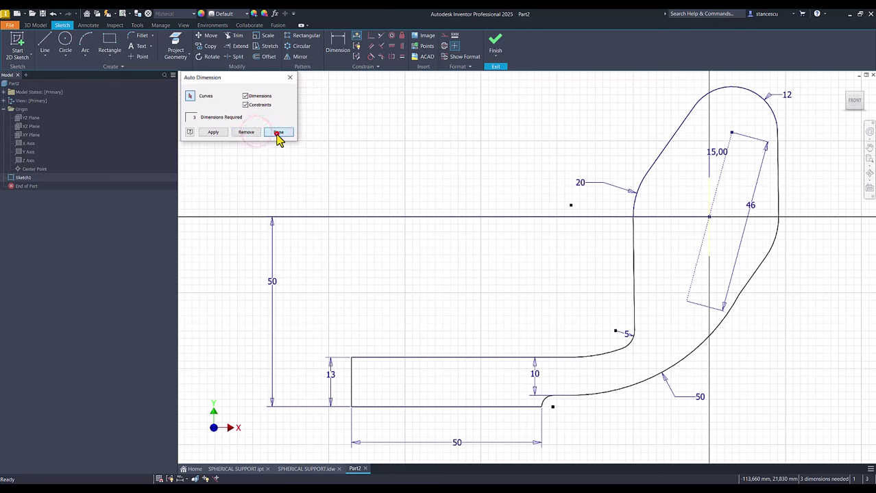
left_click(277, 133)
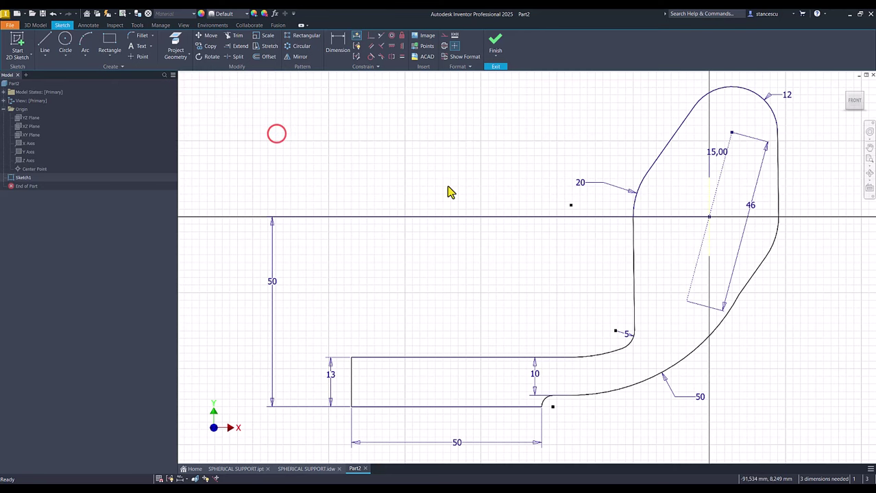
Make the side line tangent to the R50 arc, set the right arc equal to R20, and auto-add the 94,047 dimension
left_click(370, 57)
left_click(721, 324)
left_click(752, 287)
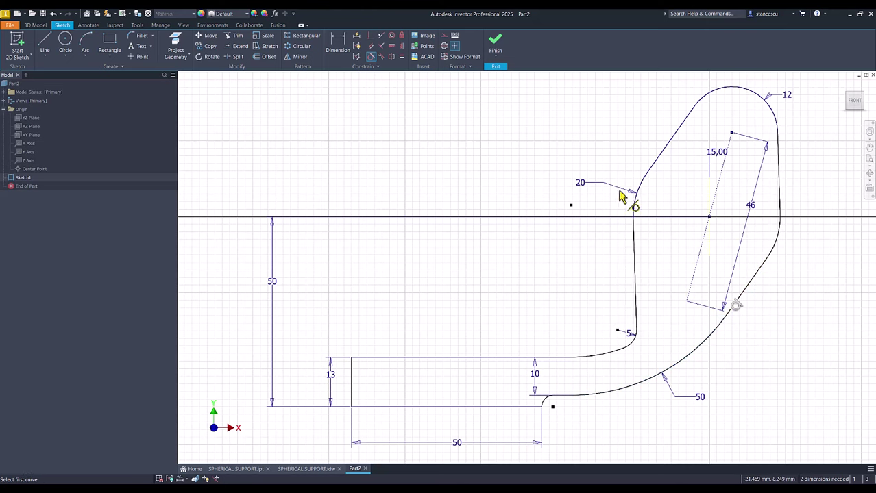
left_click(402, 59)
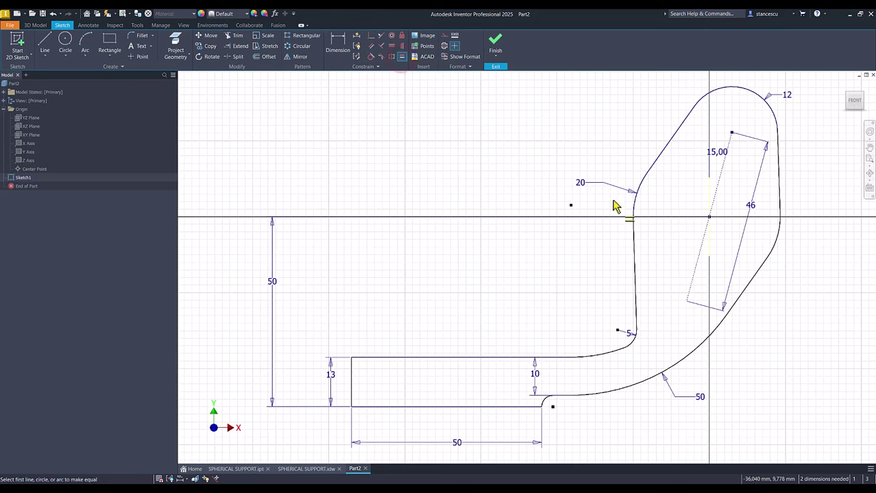
left_click(777, 250)
left_click(634, 201)
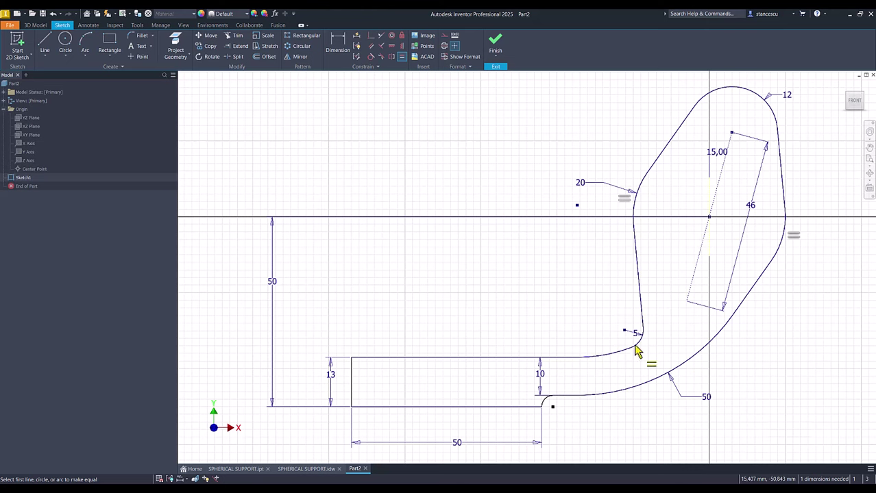
left_click(356, 37)
left_click(214, 132)
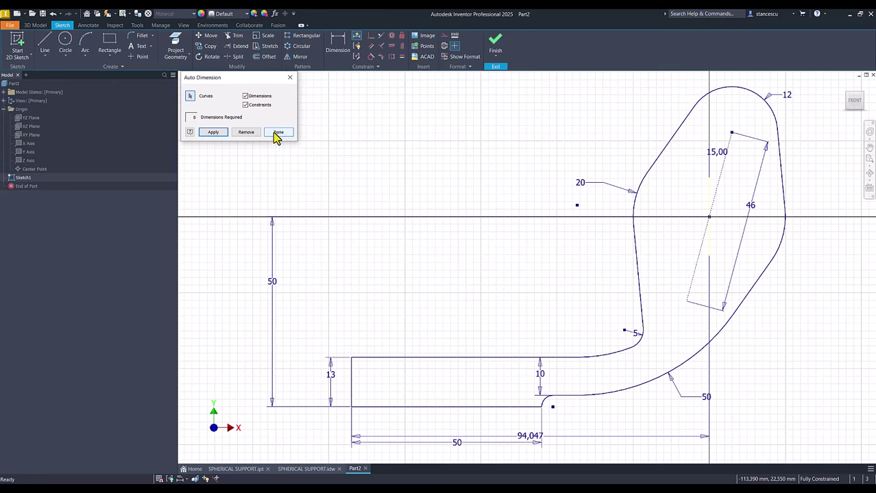
Replace the automatic 94,047 dimension with a 110 horizontal dimension from the left edge to the origin
left_click(248, 133)
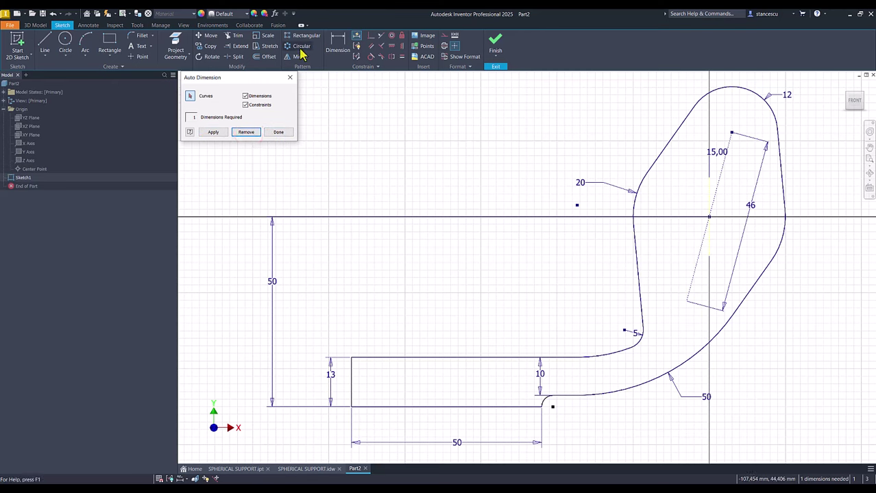
left_click(284, 132)
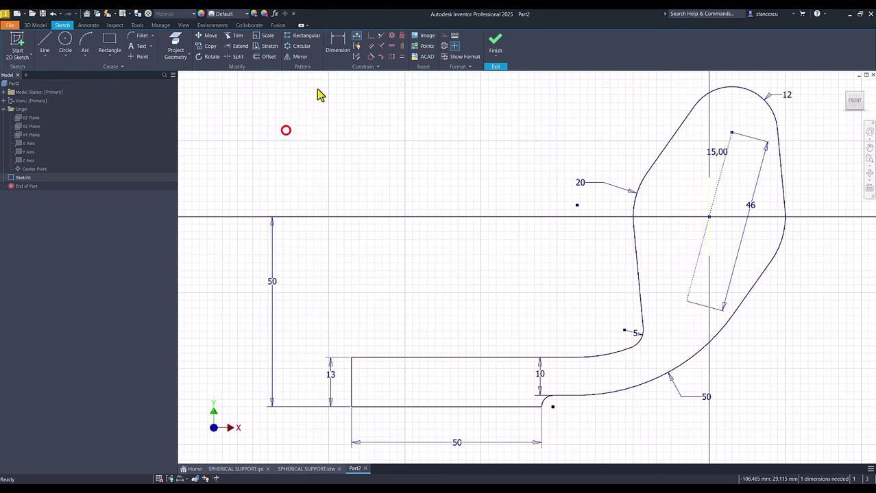
left_click(336, 47)
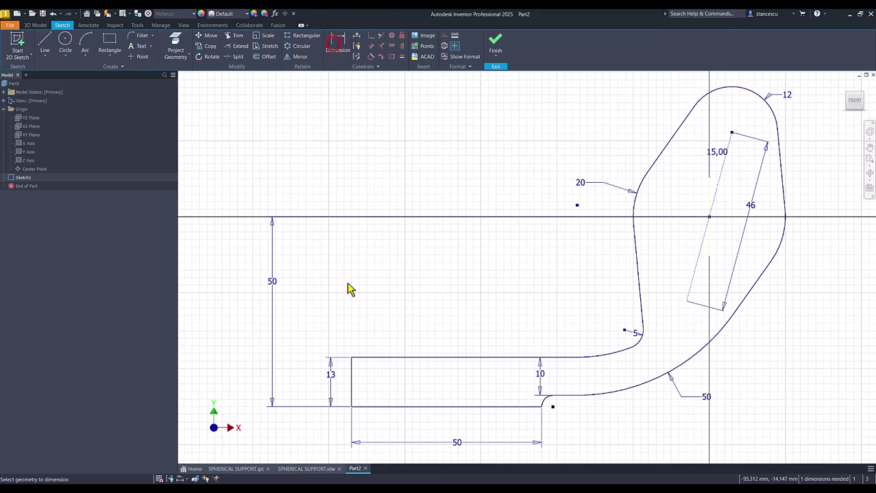
left_click(351, 371)
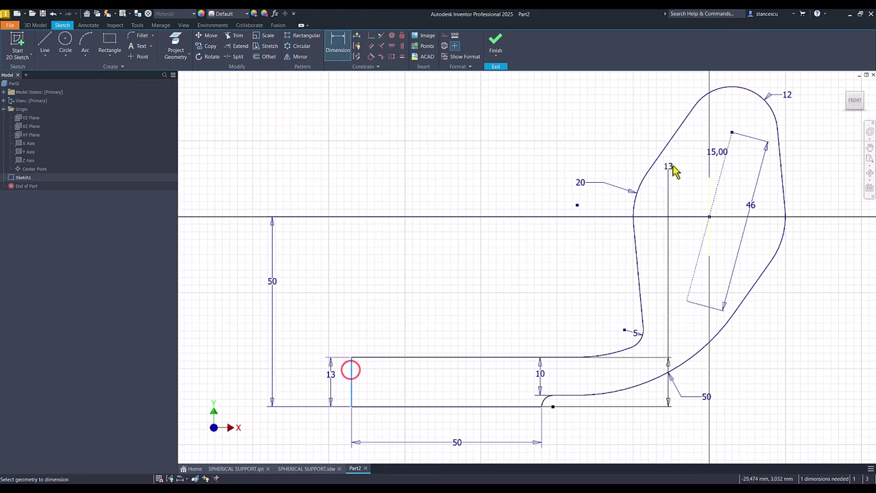
left_click(709, 197)
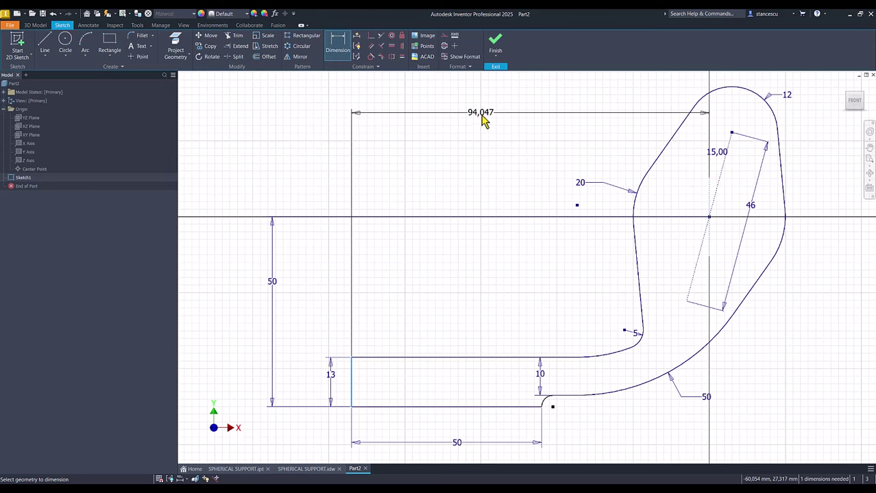
scroll(481, 120, "down", 2)
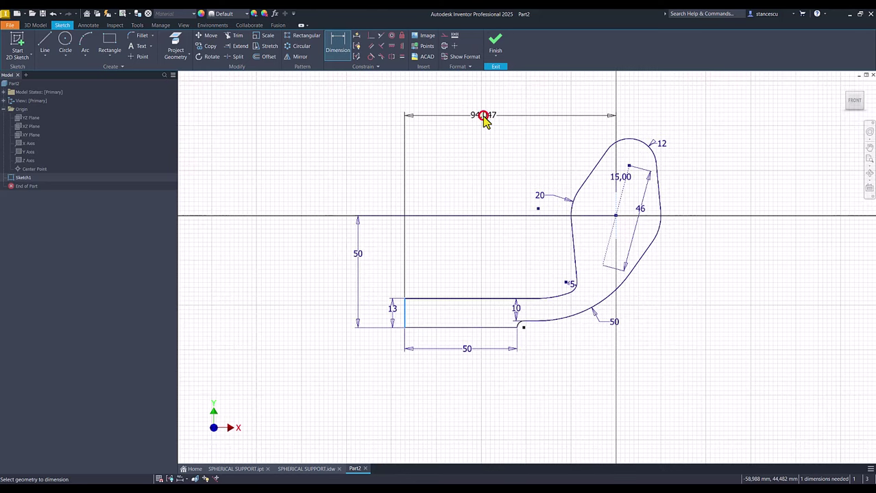
left_click(484, 120)
key("Return")
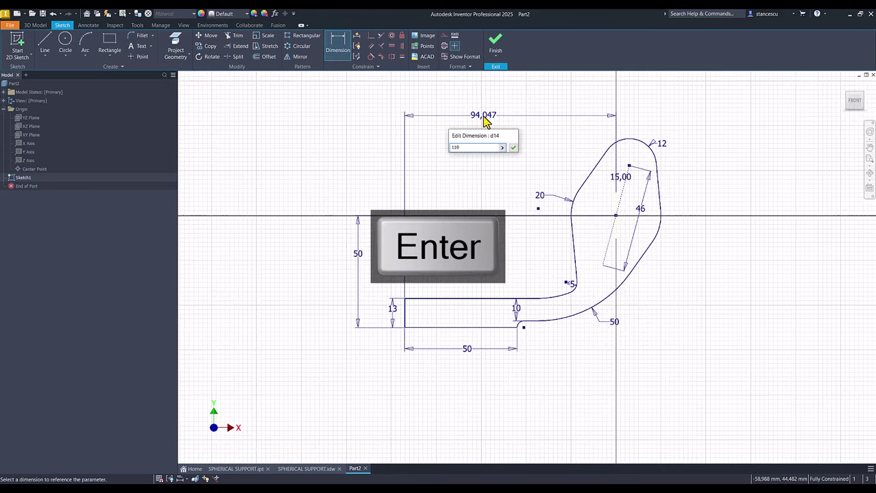
key("Num_Lock")
scroll(484, 120, "up", 1)
scroll(484, 121, "up", 1)
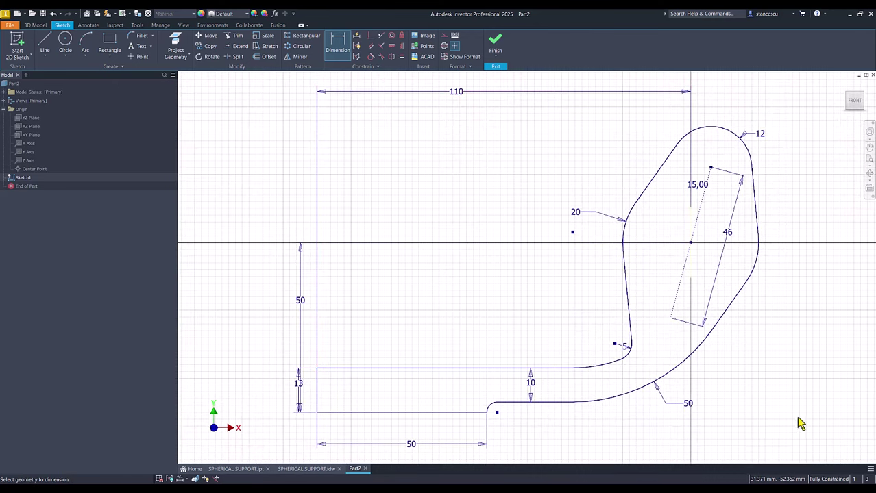
Finish Sketch1 in the home view, then check SPHERICAL SUPPORT.idw and return to Part2
left_click(495, 47)
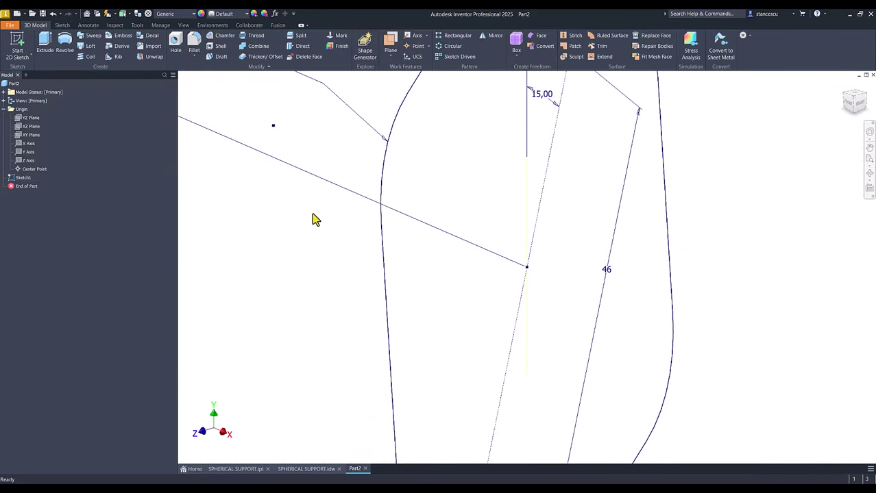
key("F6")
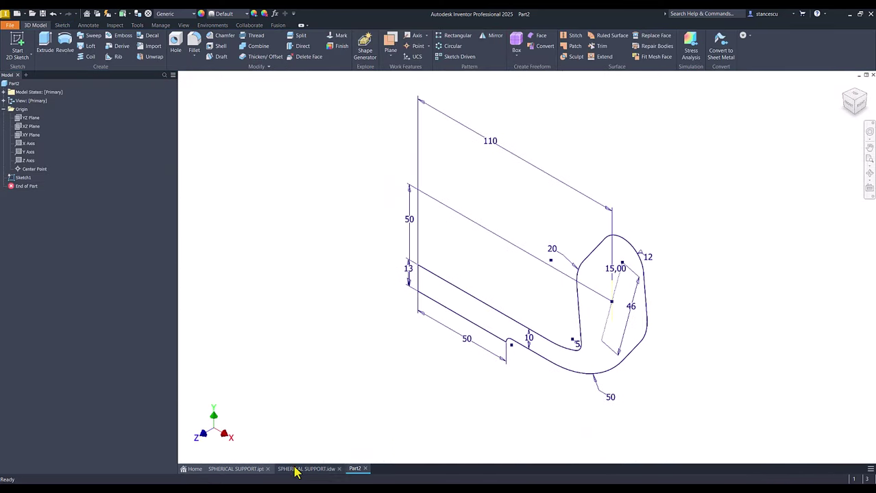
left_click(296, 471)
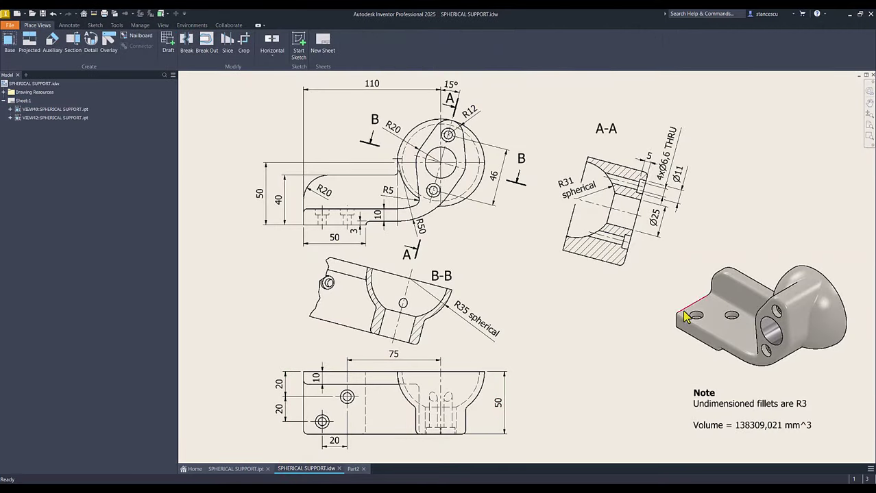
left_click(353, 471)
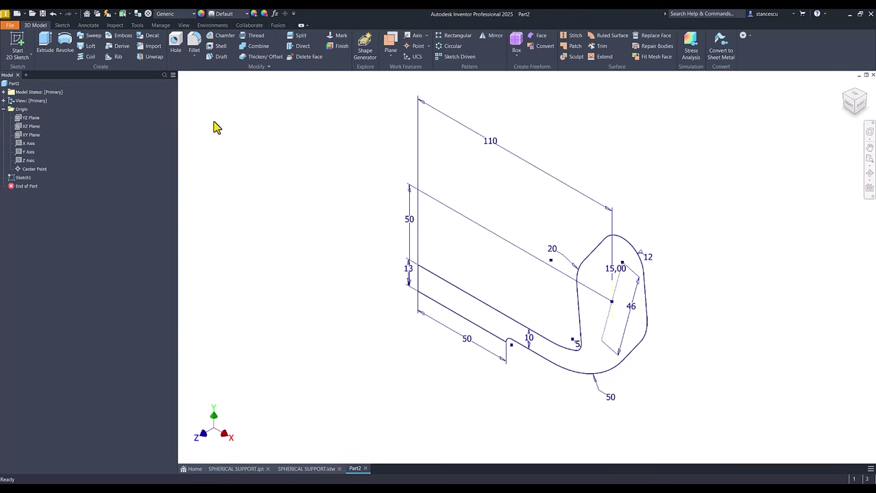
Extrude the profile to distance d4 as Extrusion1, then compare with the SPHERICAL SUPPORT.idw drawing
left_click(44, 42)
type("d4")
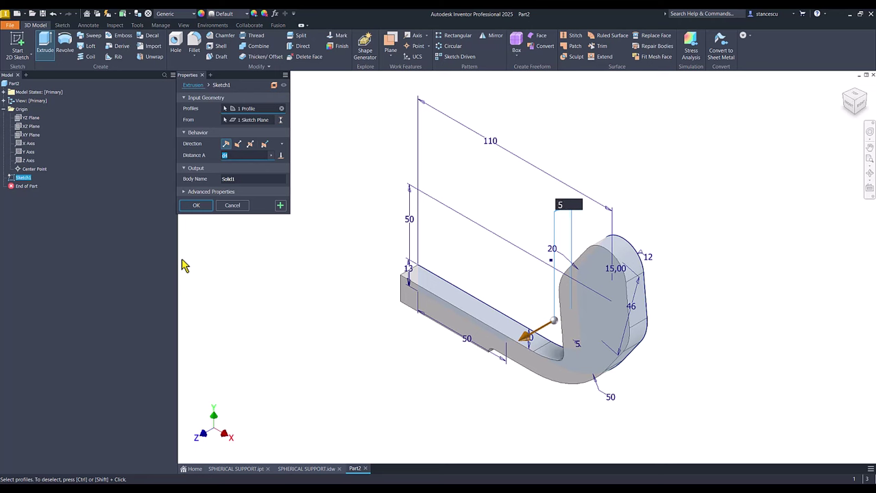
left_click(195, 205)
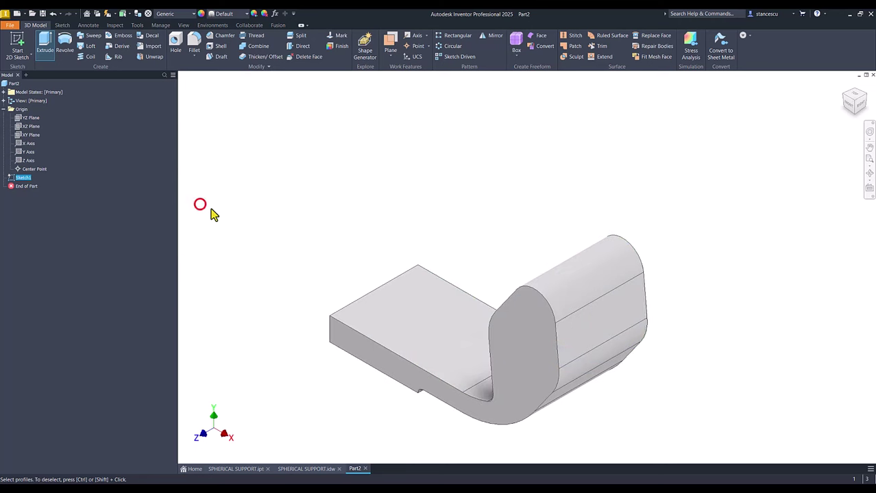
left_click(279, 207)
key("F6")
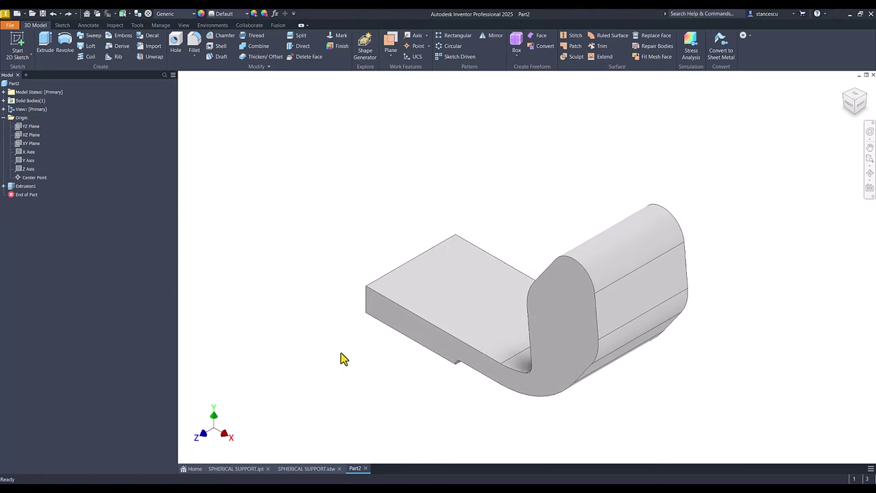
left_click(294, 467)
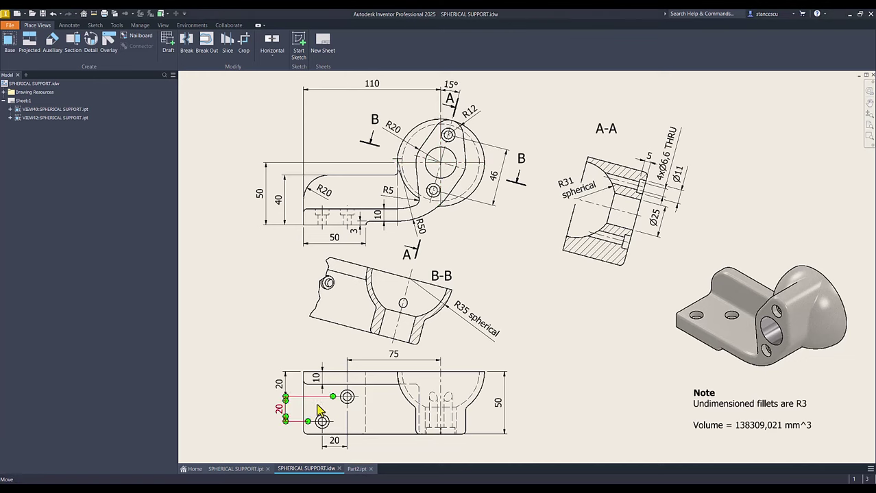
Begin a new sketch on Part2's U-shaped end face
left_click(356, 469)
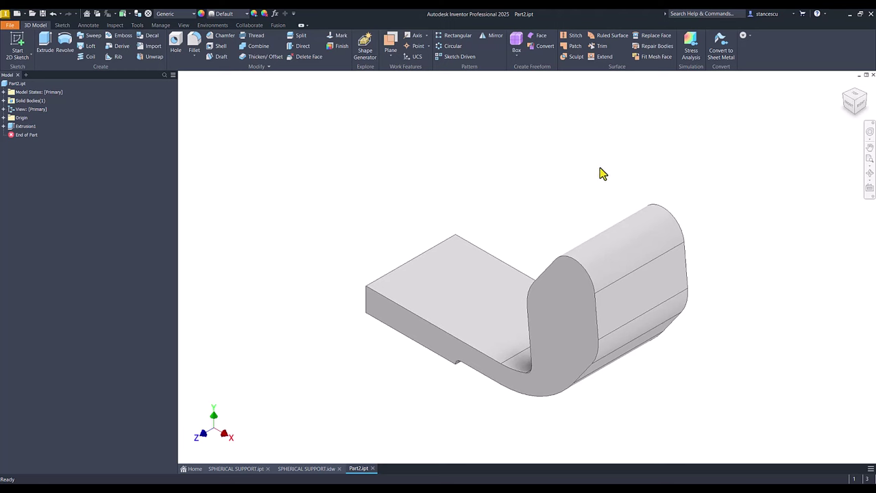
middle_click_drag(601, 168, 574, 276, "shift")
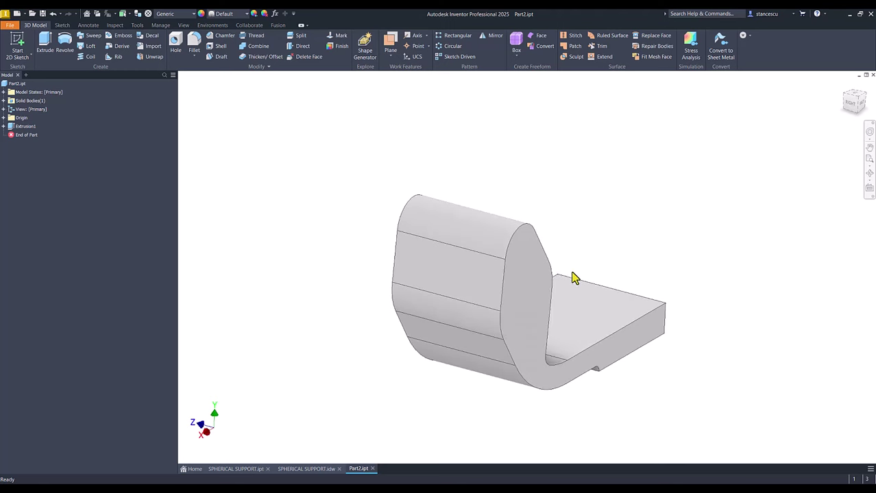
left_click(538, 288)
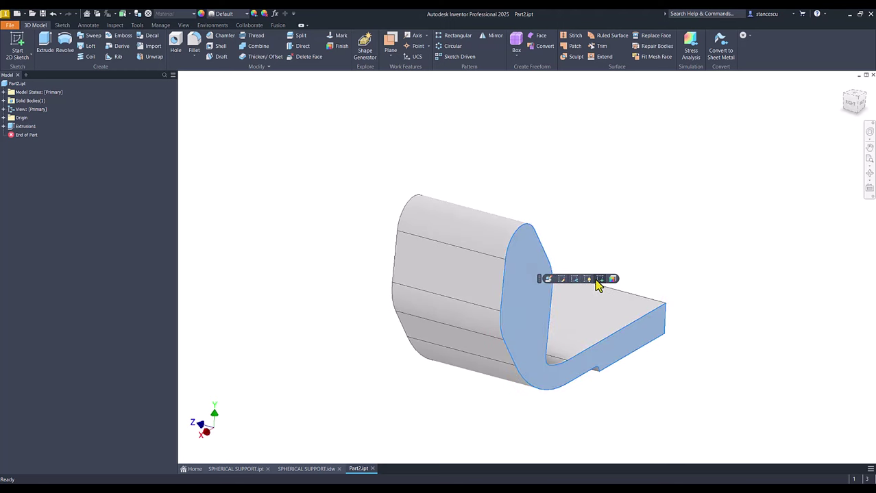
left_click(601, 279)
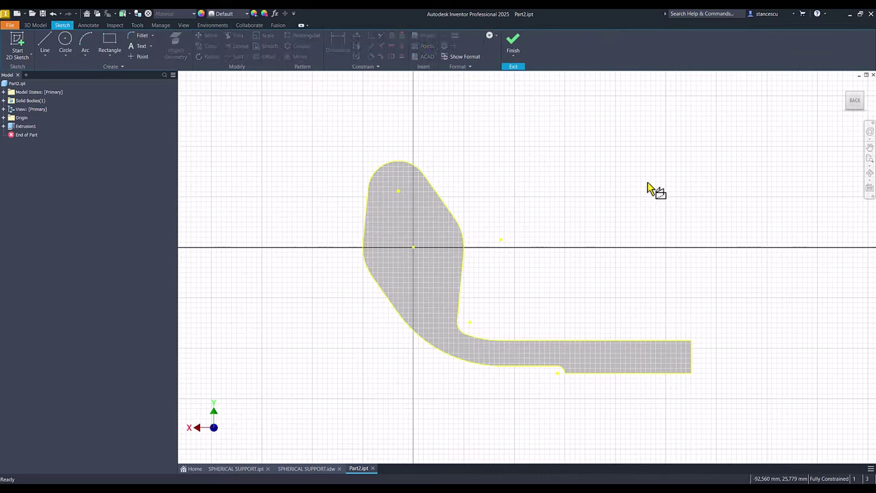
Window-select and delete all projected profile edges from Sketch2
left_click(319, 137)
left_click_drag(328, 150, 756, 404)
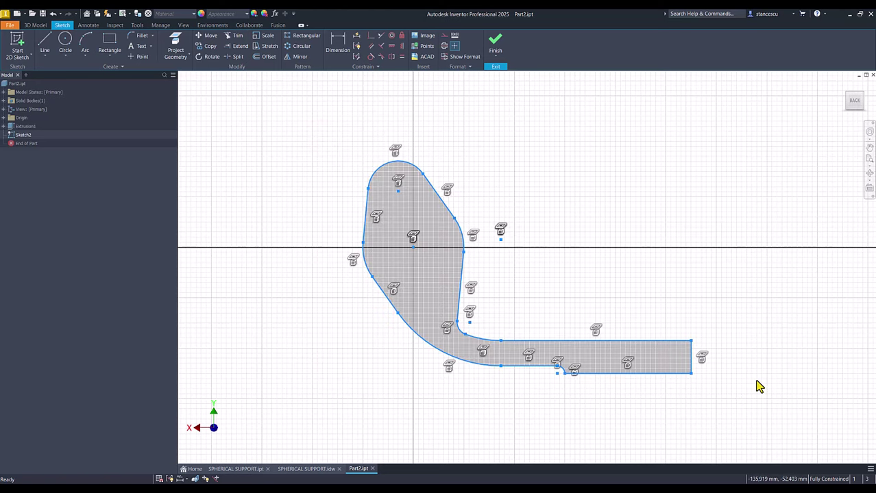
key("Delete")
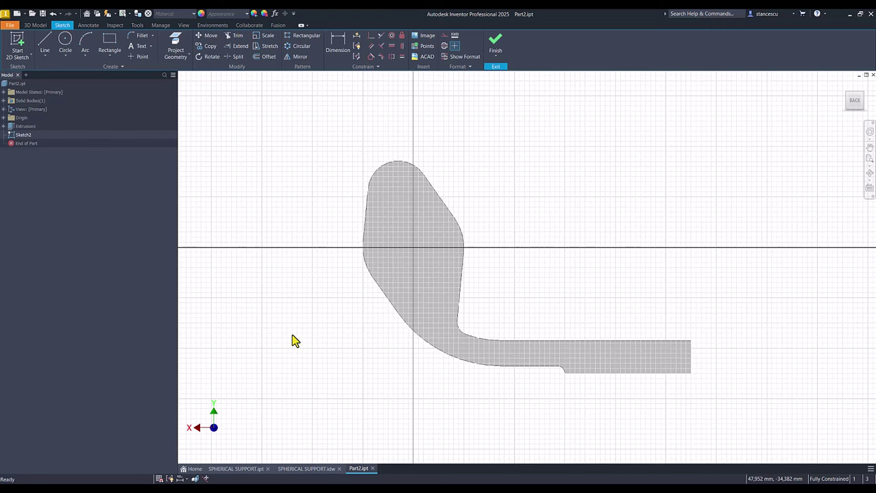
key("alt")
key("f")
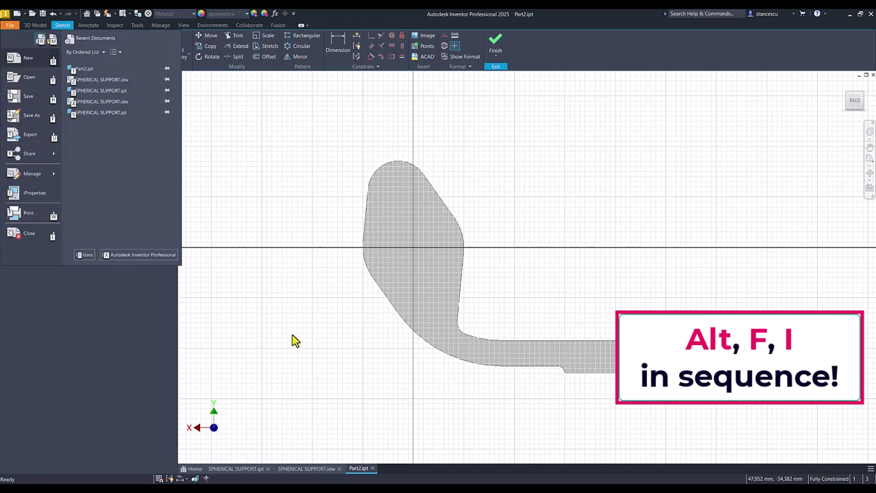
key("i")
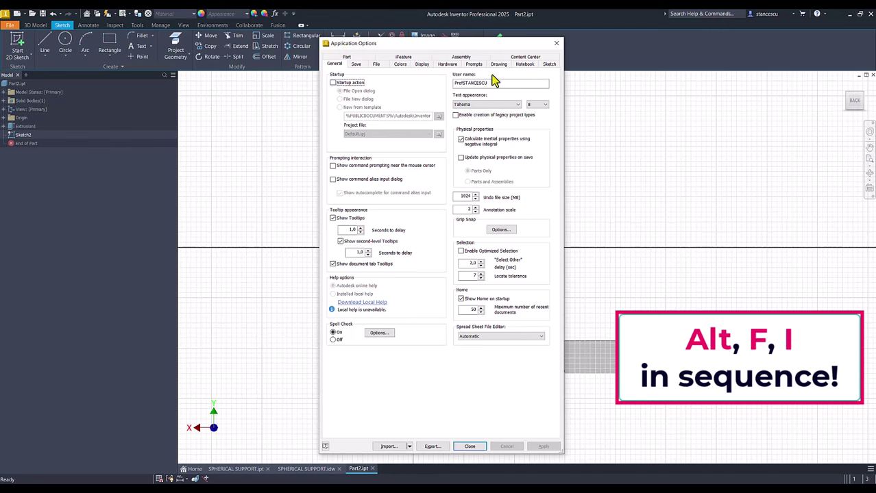
left_click(550, 64)
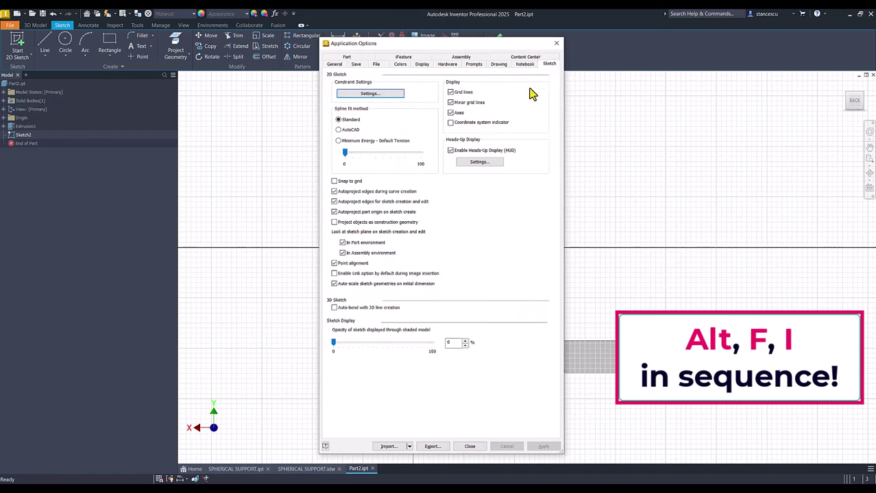
left_click(334, 203)
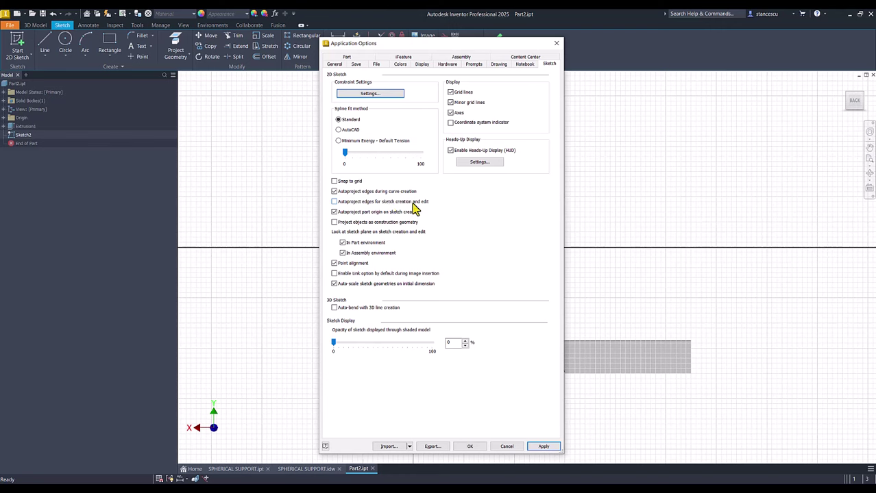
left_click(335, 202)
left_click(507, 446)
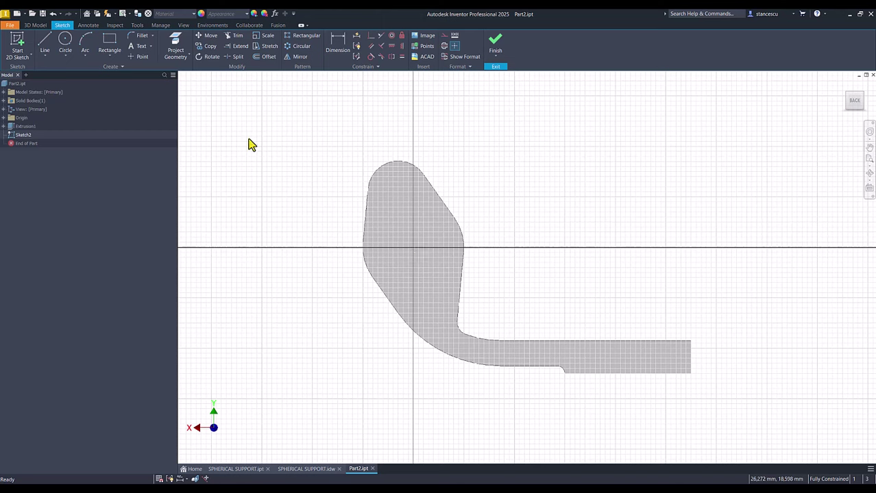
Project the origin centre point and draw an R35 circle centred on it
left_click(168, 54)
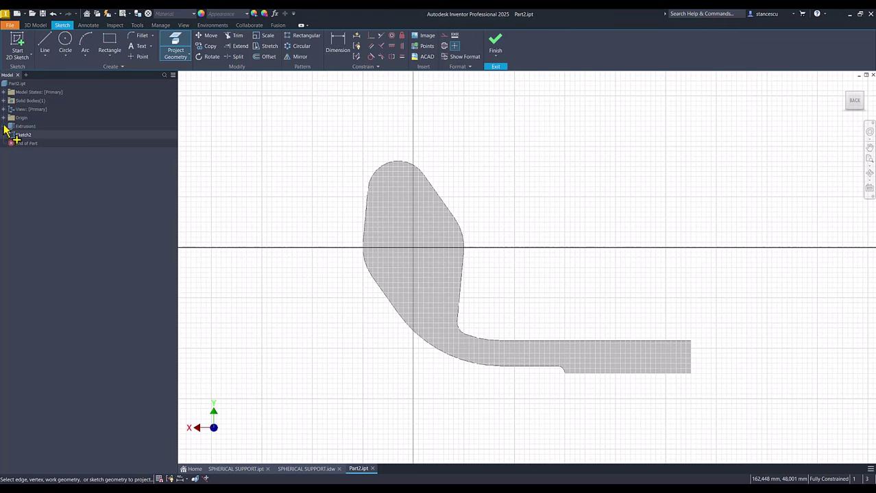
left_click(4, 118)
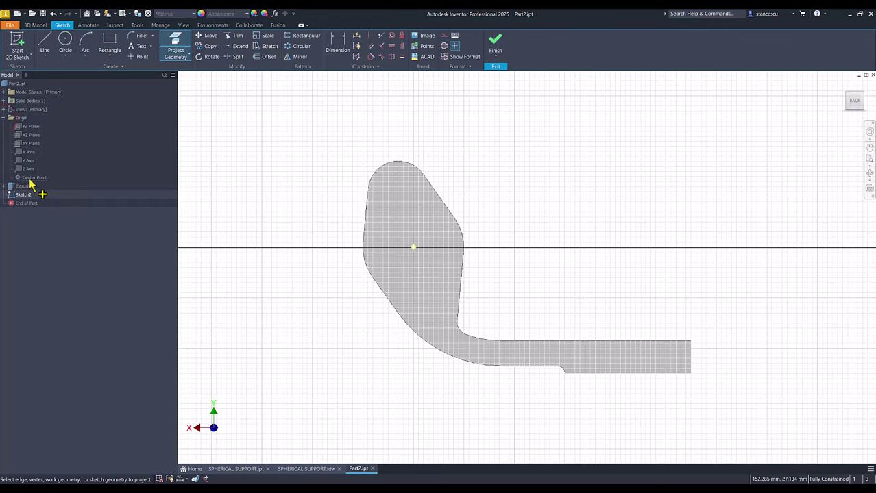
left_click(30, 180)
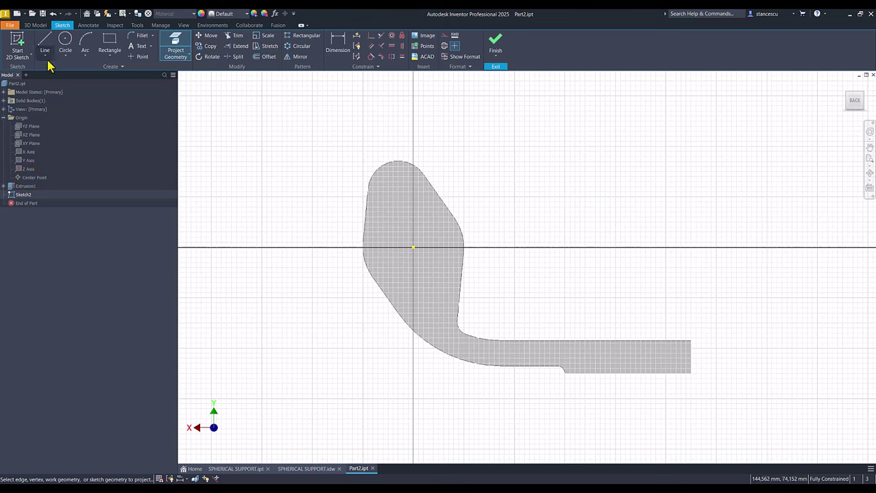
left_click(65, 41)
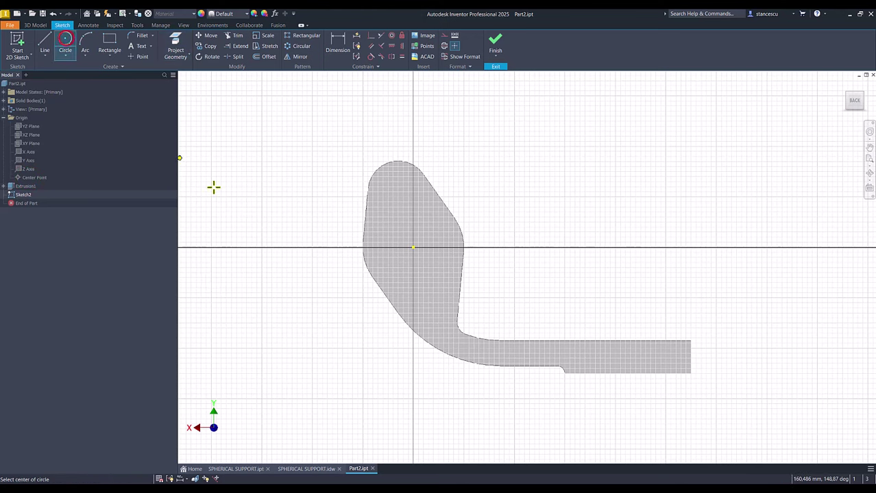
left_click(414, 247)
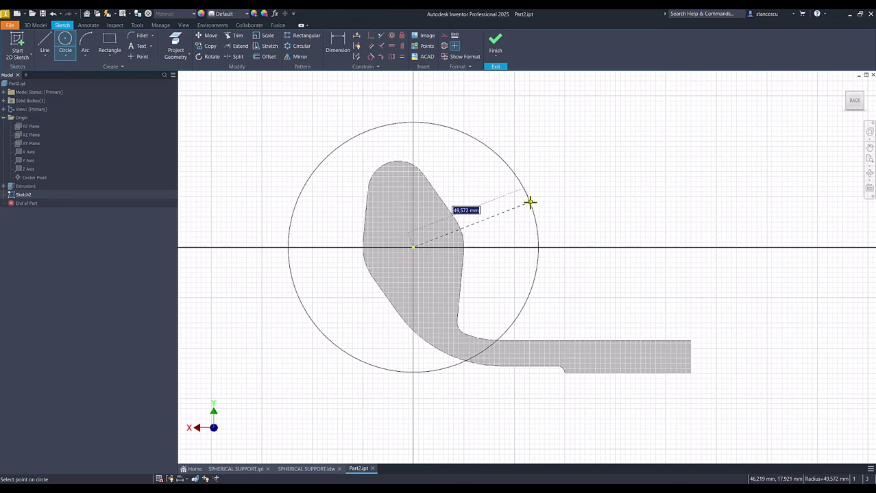
type("35")
key("Return")
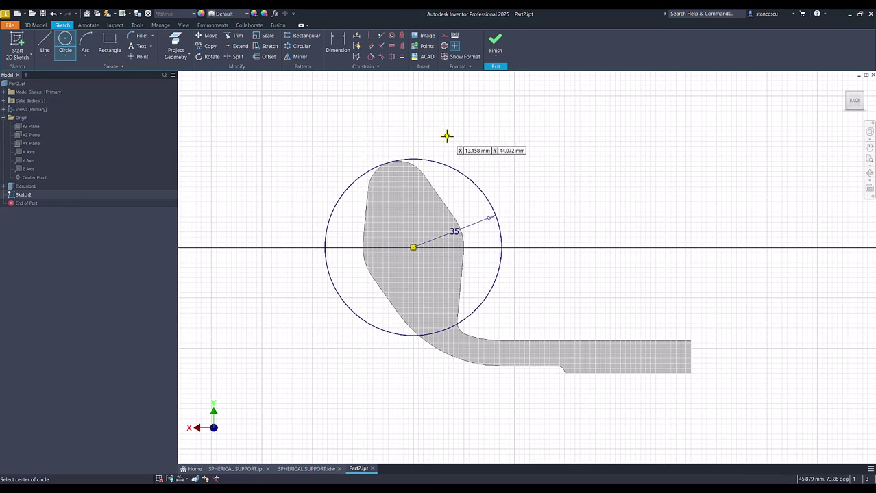
Draw a vertical line across the circle and constrain it through the circle's centre
left_click(45, 43)
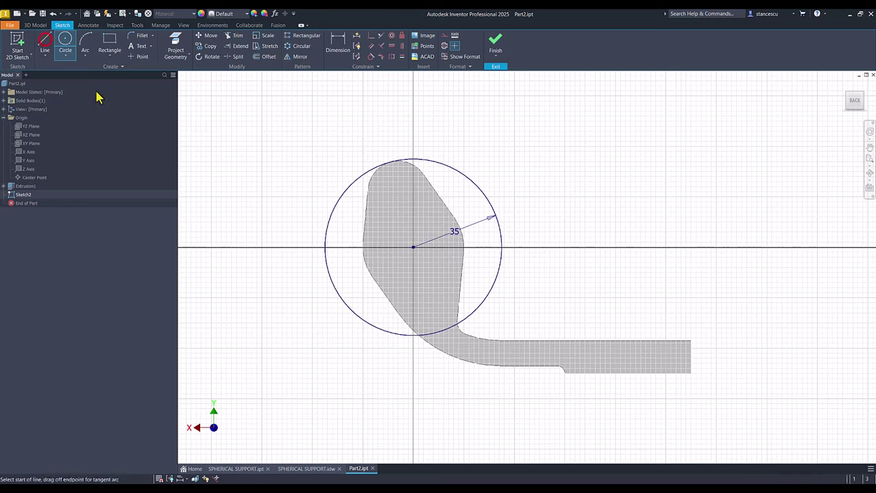
left_click(342, 197)
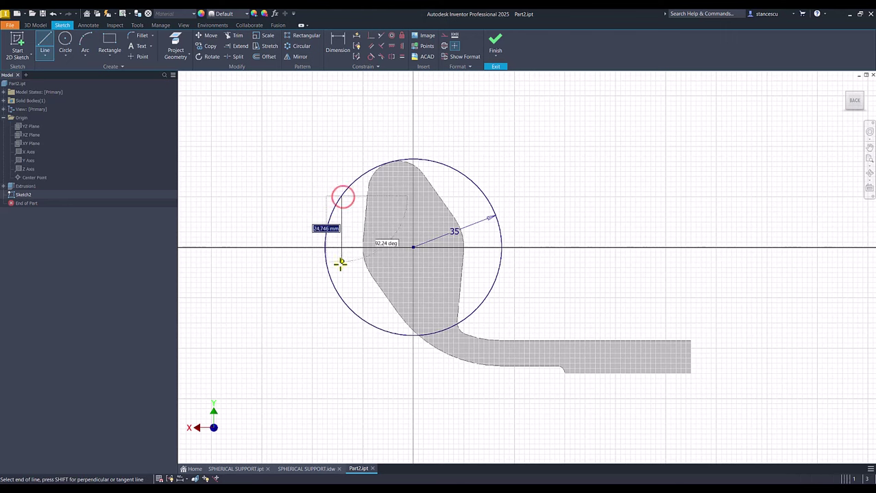
left_click(342, 300)
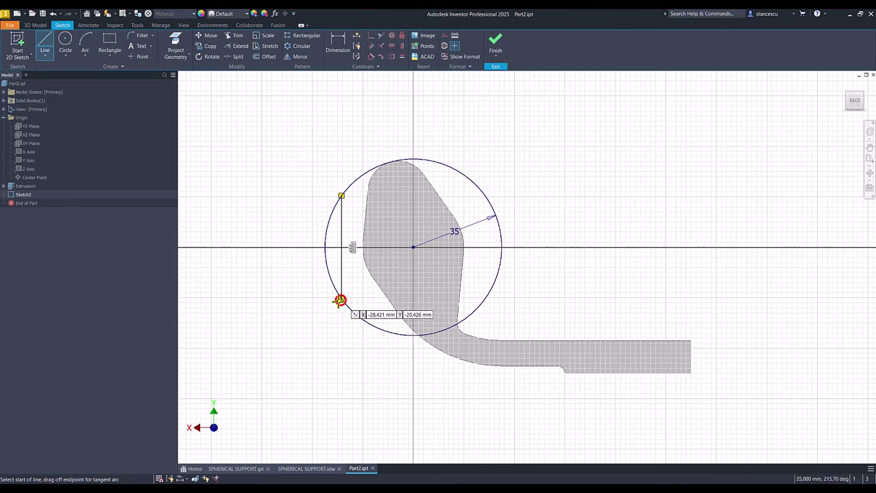
left_click(371, 35)
left_click(342, 226)
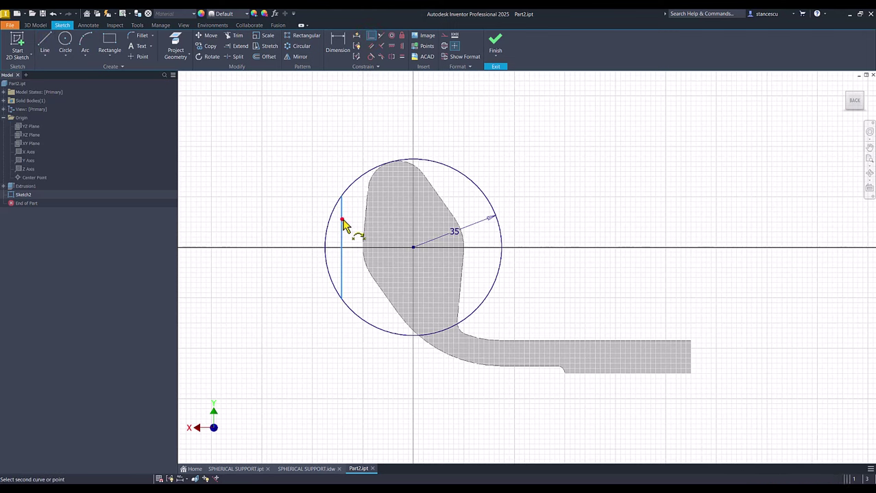
left_click(413, 247)
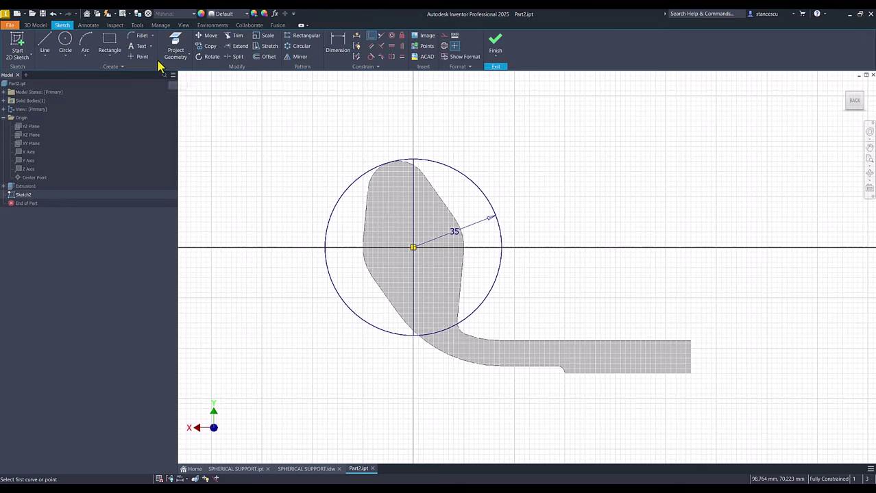
Trim away the circle's left half, make the line construction, and finish the sketch
left_click(235, 36)
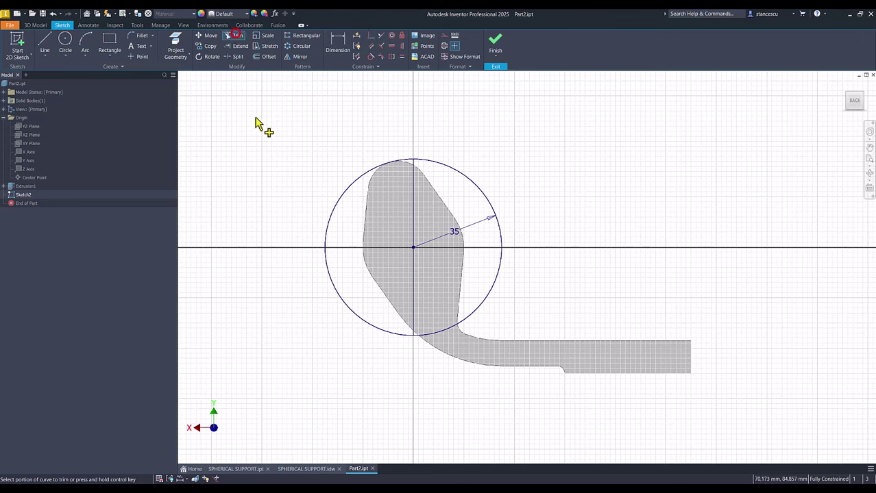
left_click(327, 205)
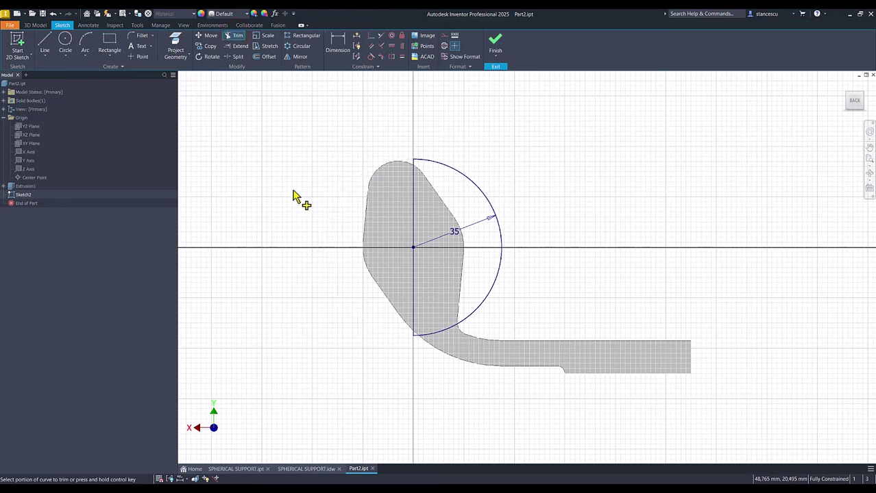
key("Escape")
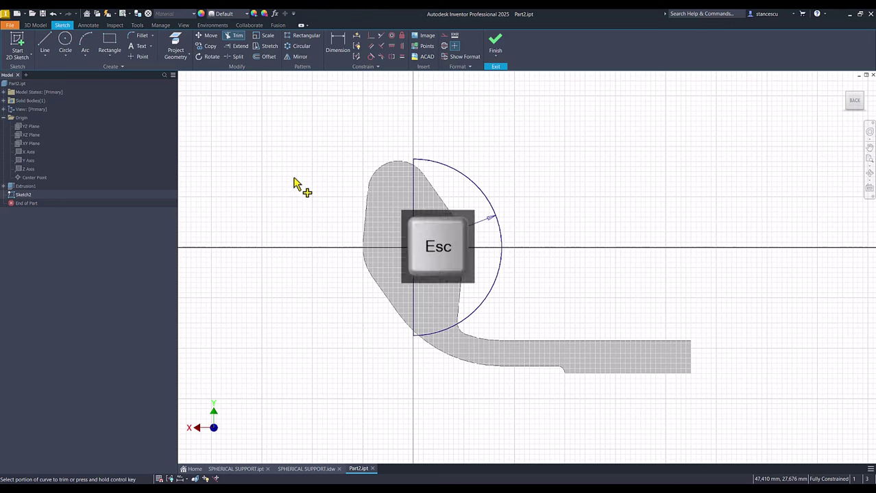
left_click(415, 191)
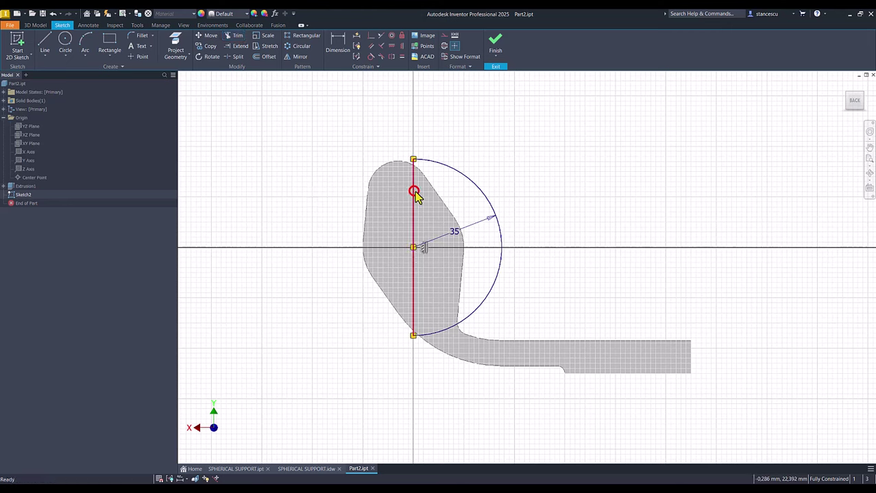
left_click(455, 46)
left_click(503, 126)
left_click(495, 54)
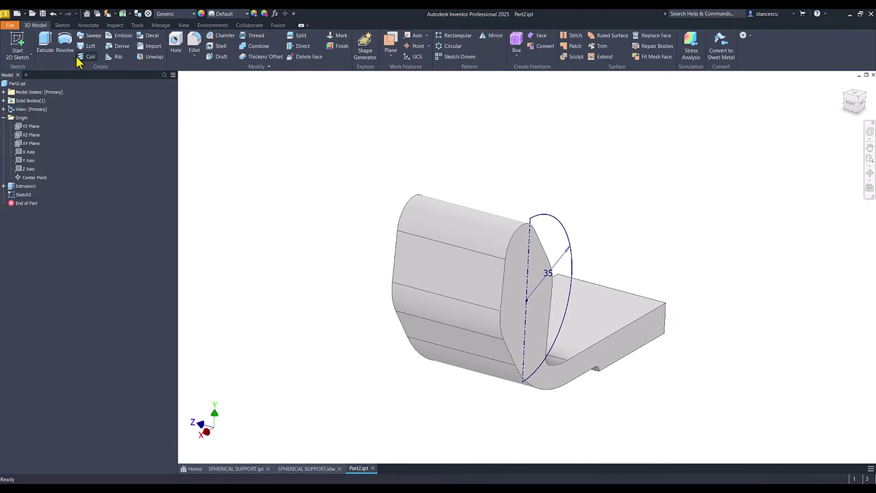
Revolve the half-circle 180° in the flipped direction to create Revolution1
left_click(67, 42)
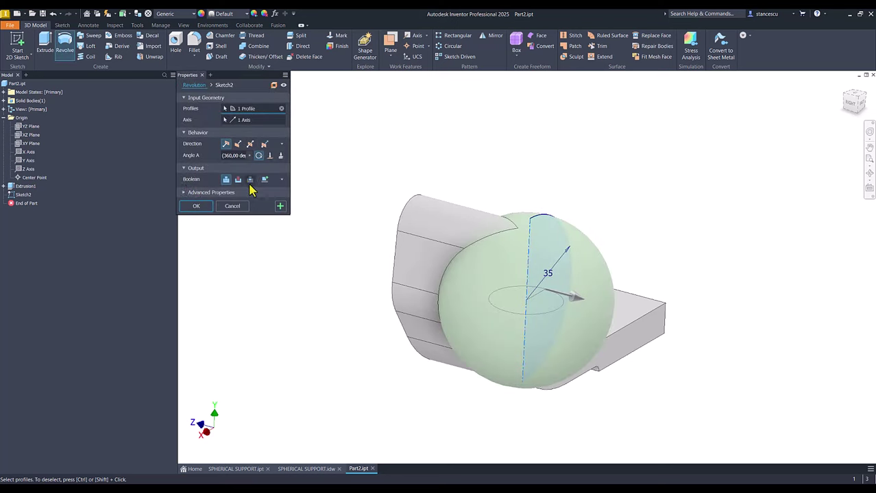
left_click(235, 157)
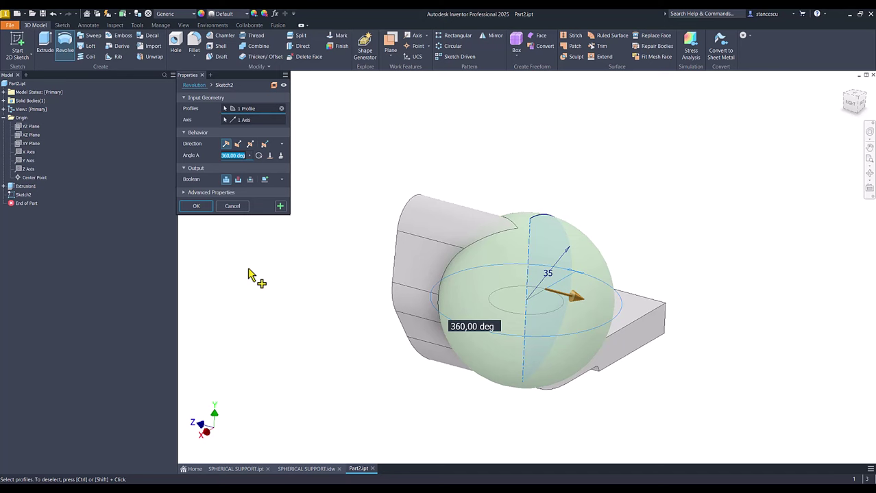
type("180")
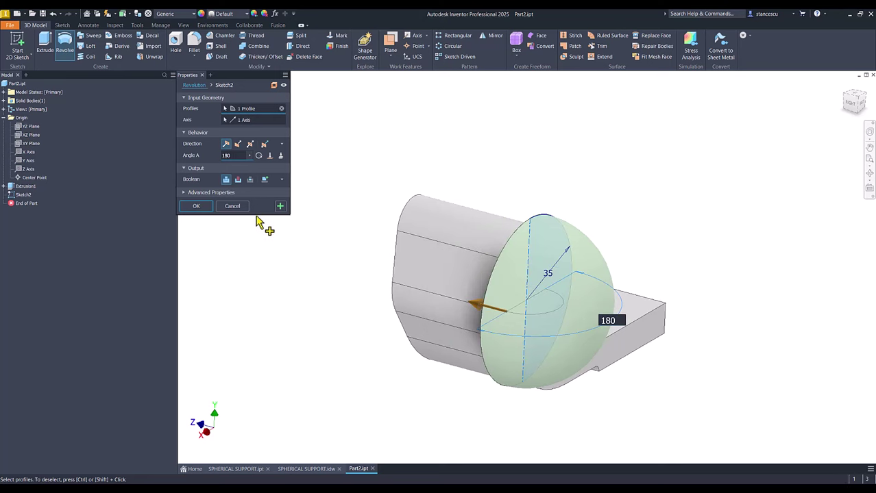
left_click(238, 144)
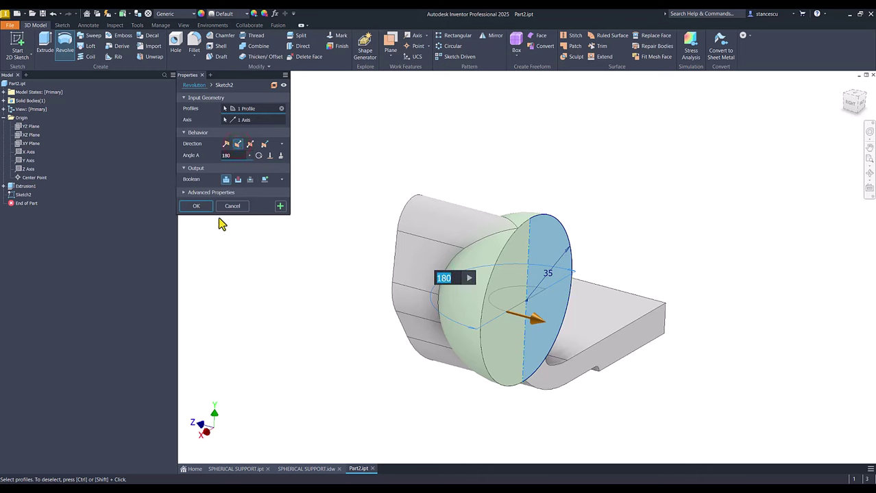
left_click(199, 208)
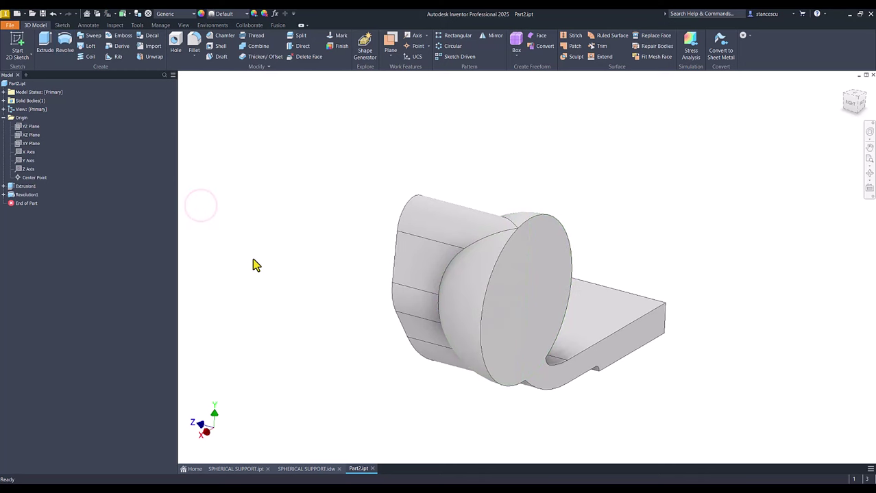
key("F6")
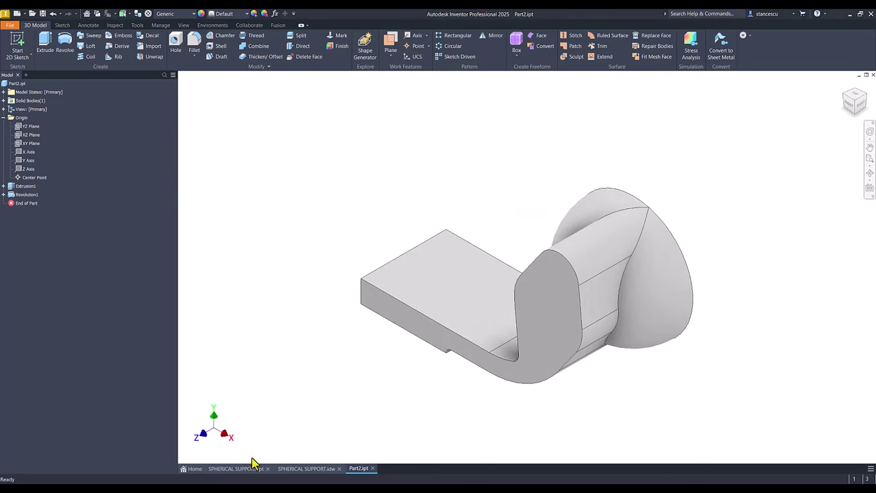
left_click(292, 472)
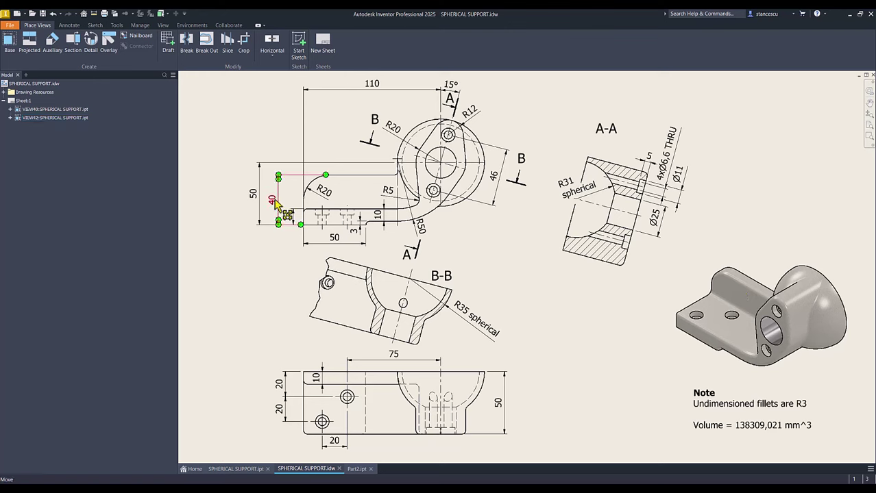
left_click(286, 218)
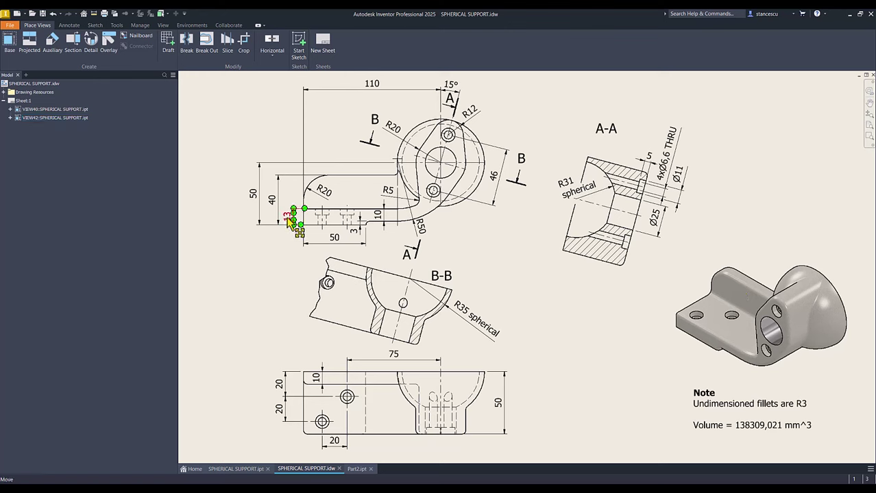
key("Escape")
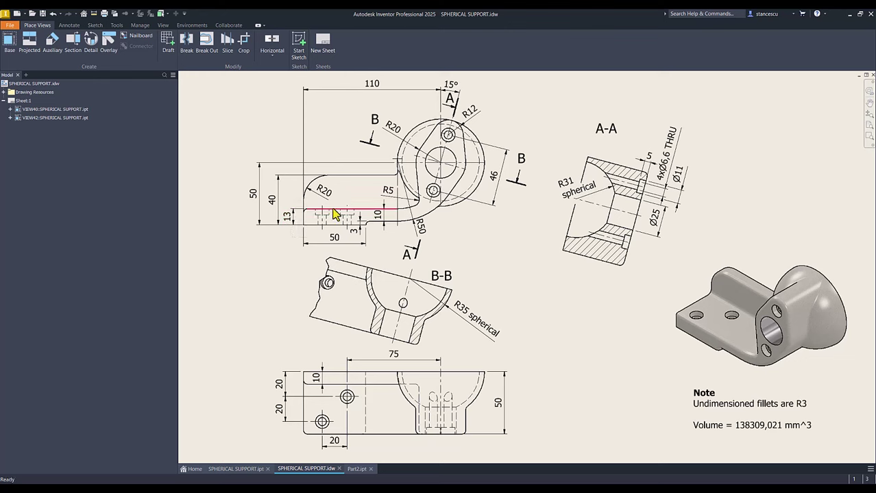
left_click(318, 193)
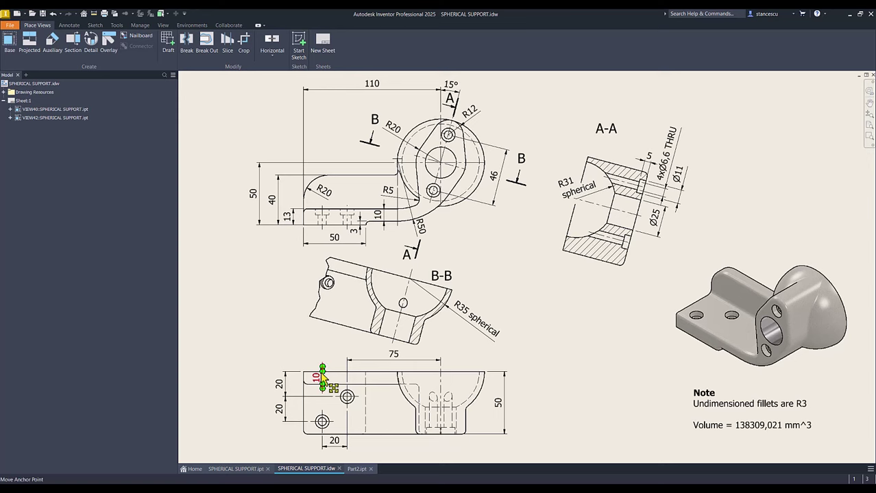
Start a new sketch on the flat end face of Part2's tab
left_click(357, 470)
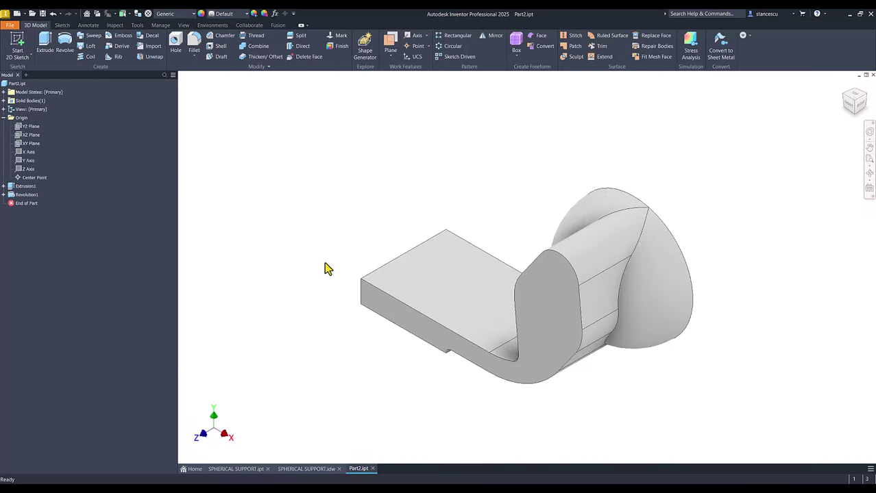
middle_click_drag(323, 251, 368, 370, "shift")
left_click(372, 375)
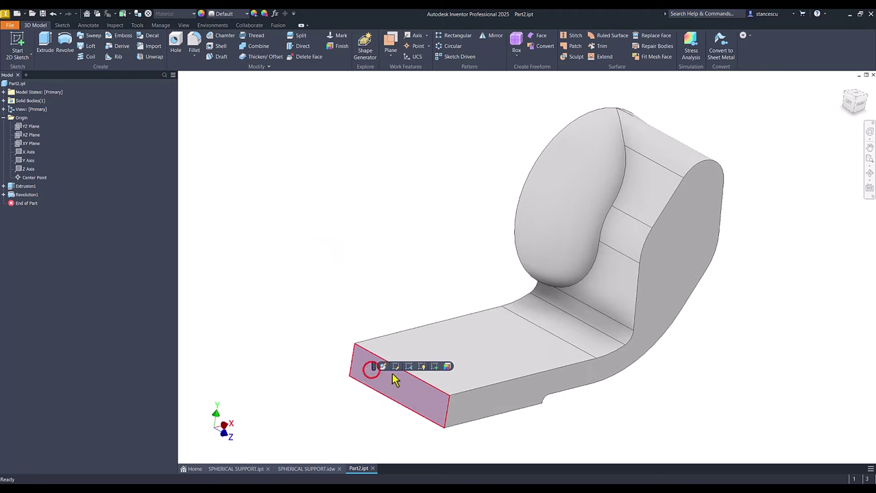
left_click(433, 365)
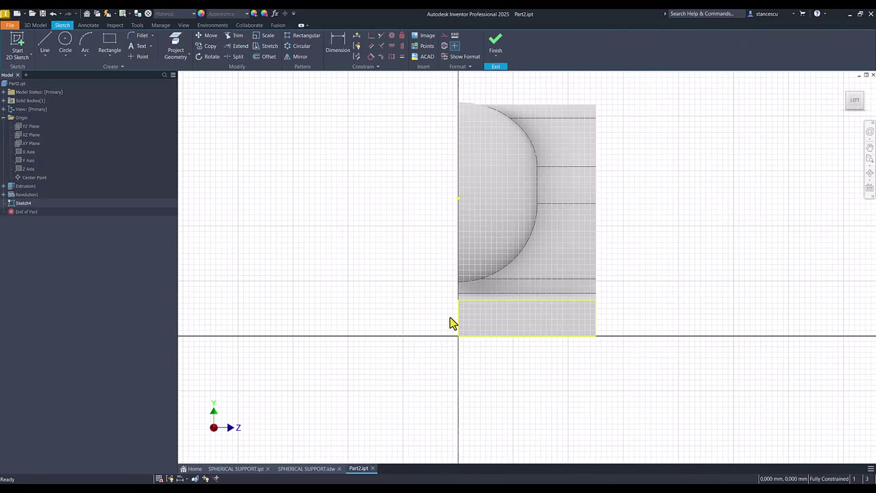
left_click_drag(441, 289, 653, 352)
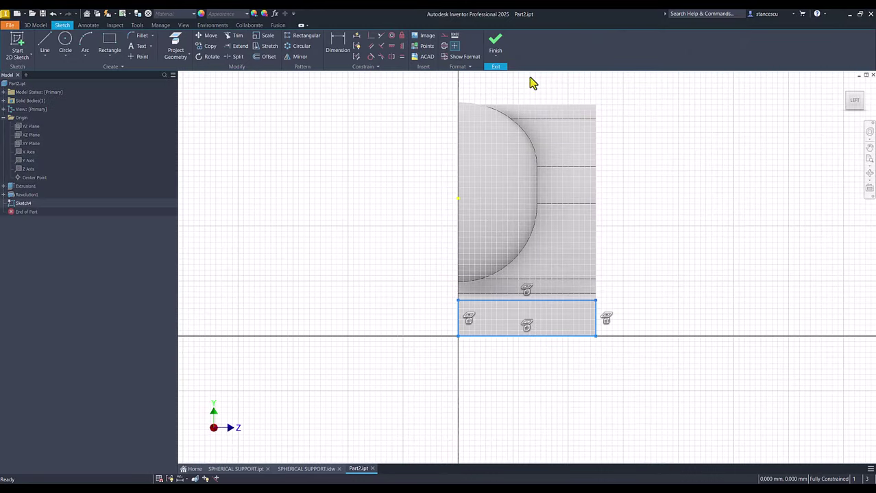
right_click(678, 145)
left_click(694, 145)
left_click(417, 203)
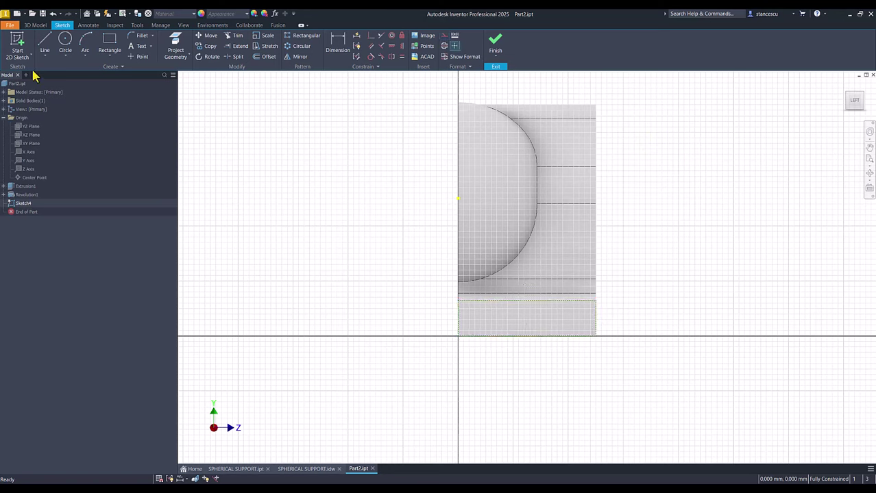
Draw a rectangle 10 wide and 40-13 (27 mm) tall from the face outline corner
left_click(109, 43)
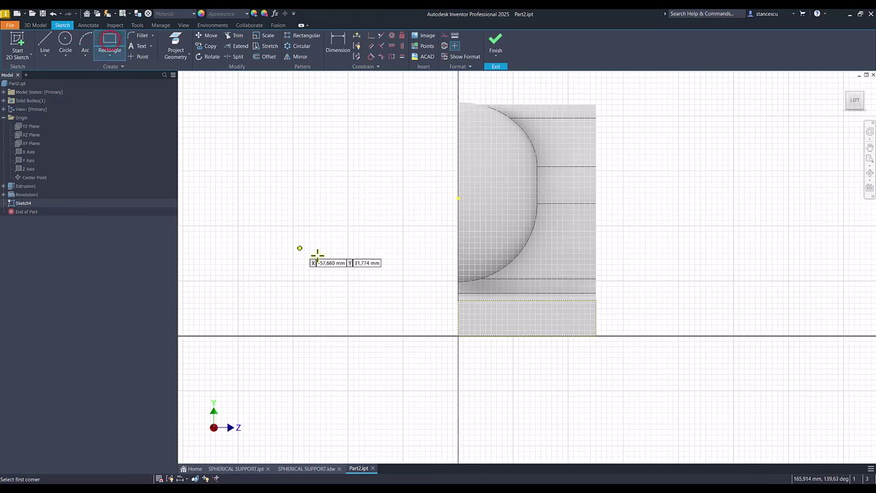
left_click(459, 300)
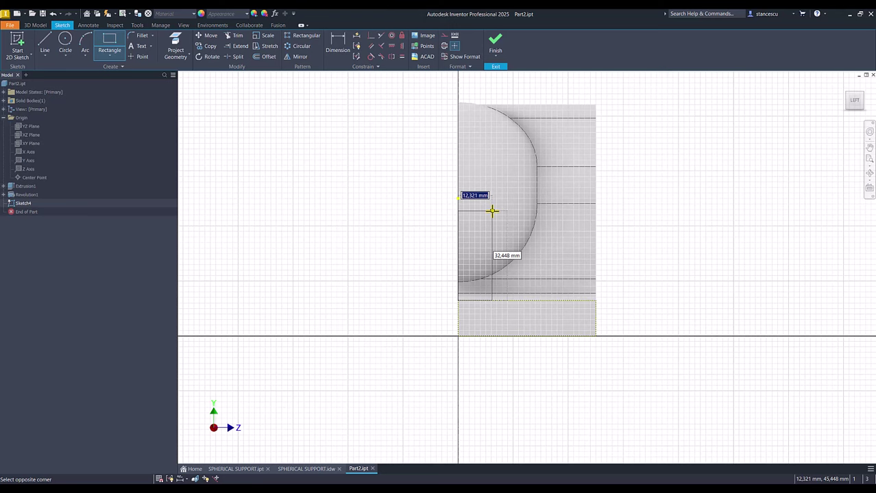
type("10")
key("Tab")
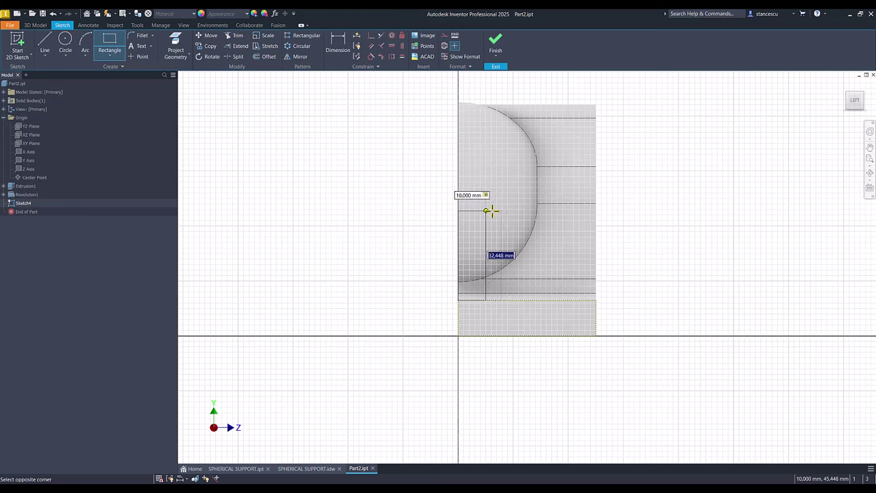
type("40-13")
key("Return")
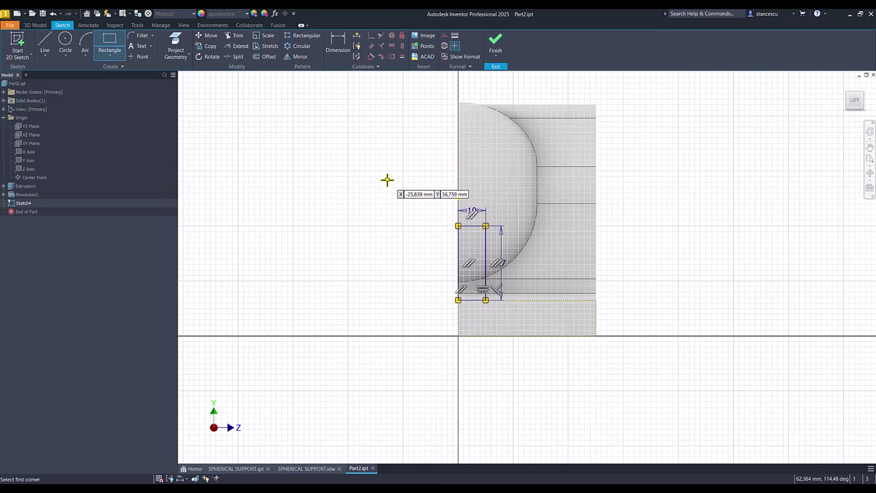
Finish the sketch and extrude the 10 × 27 rectangle To Next as Extrusion3
left_click(495, 44)
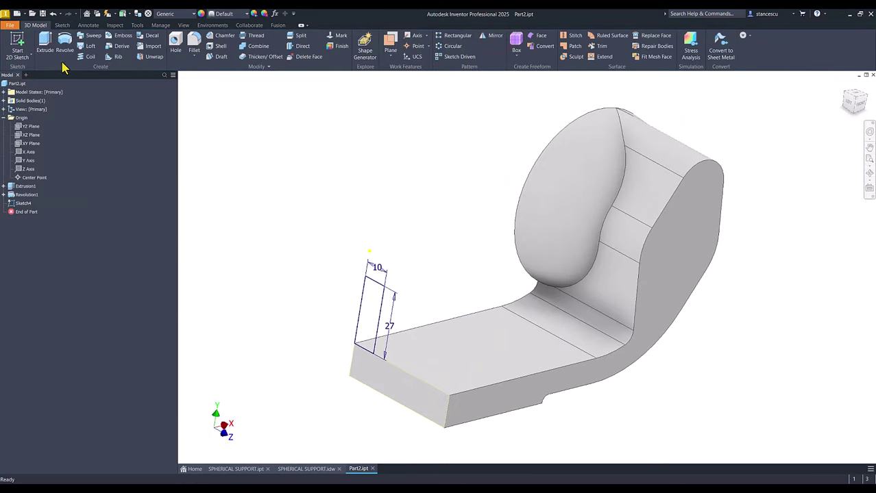
left_click(44, 43)
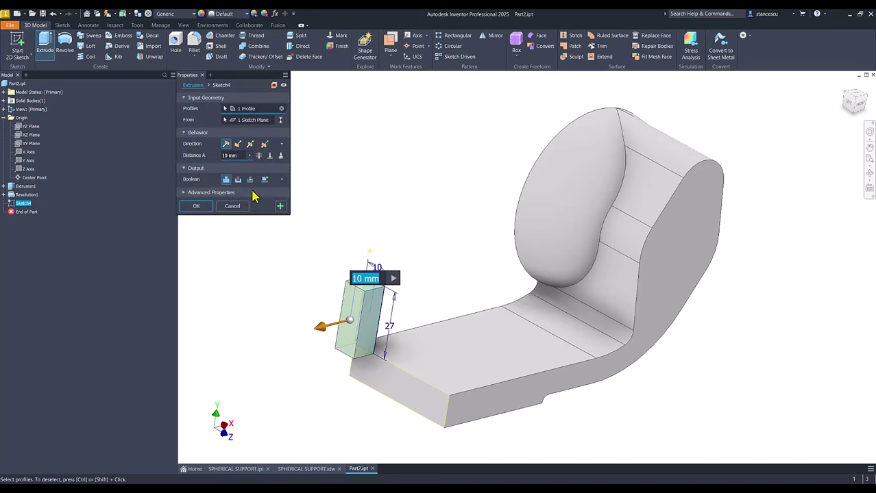
left_click(280, 157)
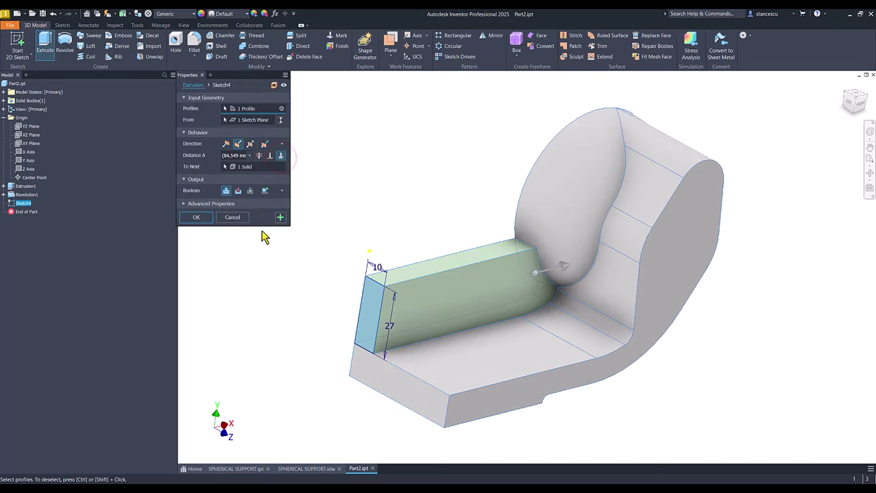
left_click(199, 217)
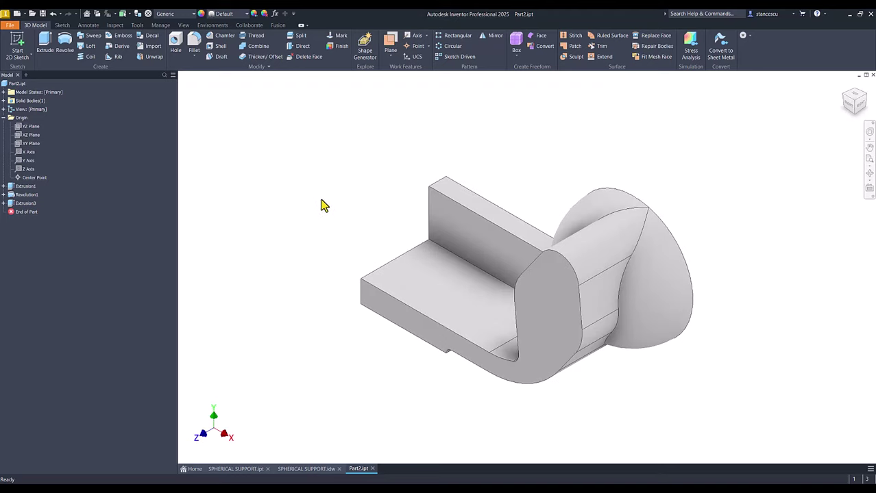
Round the rib's top edge with a 20 mm fillet, checking the drawing for the radius
left_click(439, 186)
left_click(449, 178)
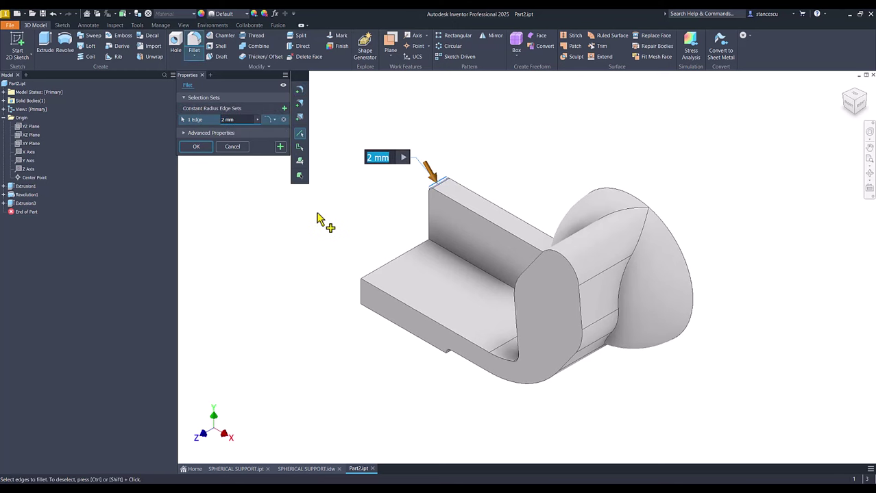
type("20")
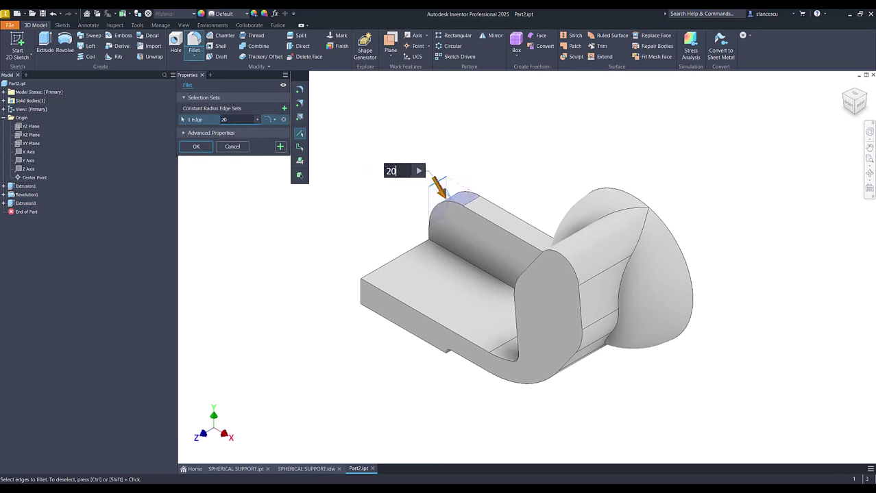
left_click(314, 470)
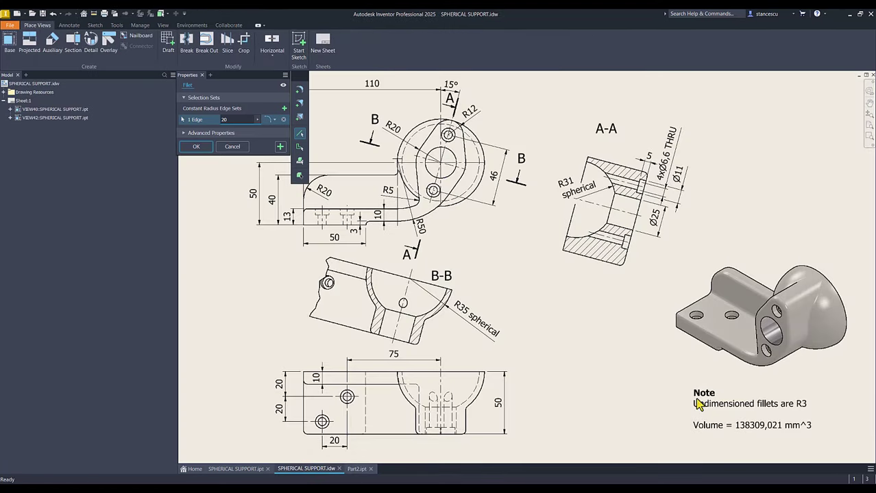
mouse_move(706, 404)
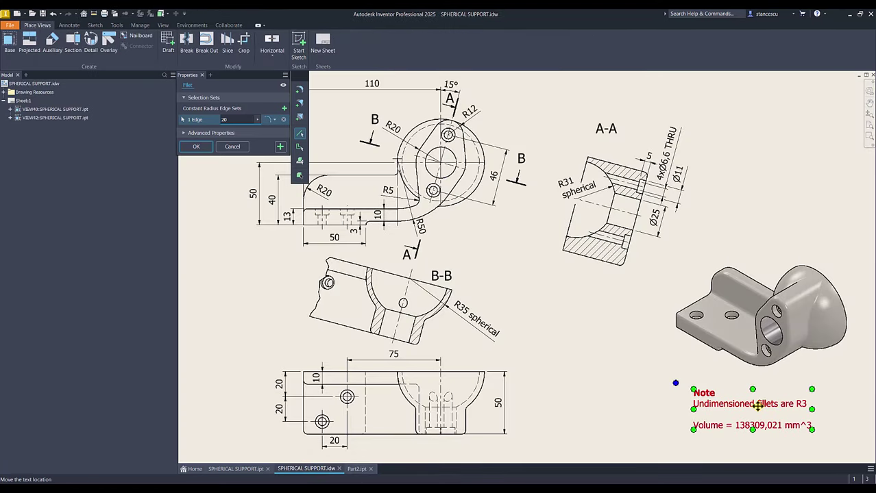
left_click(357, 468)
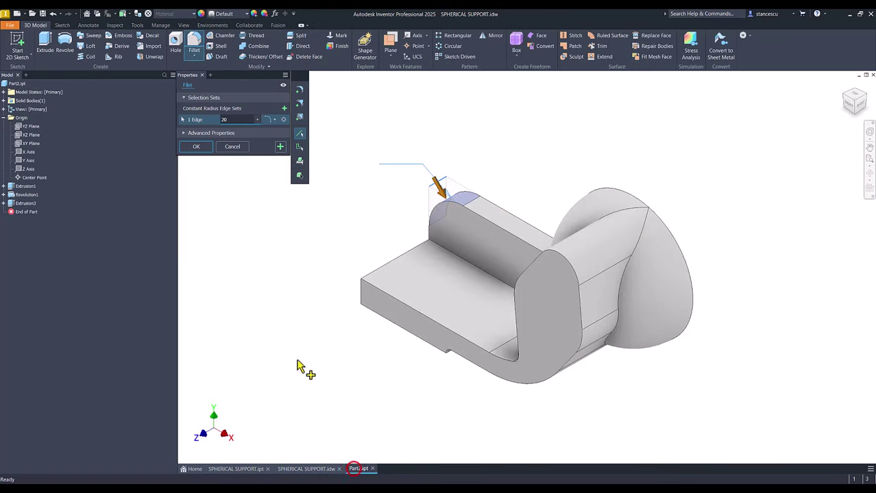
left_click(279, 147)
left_click(239, 120)
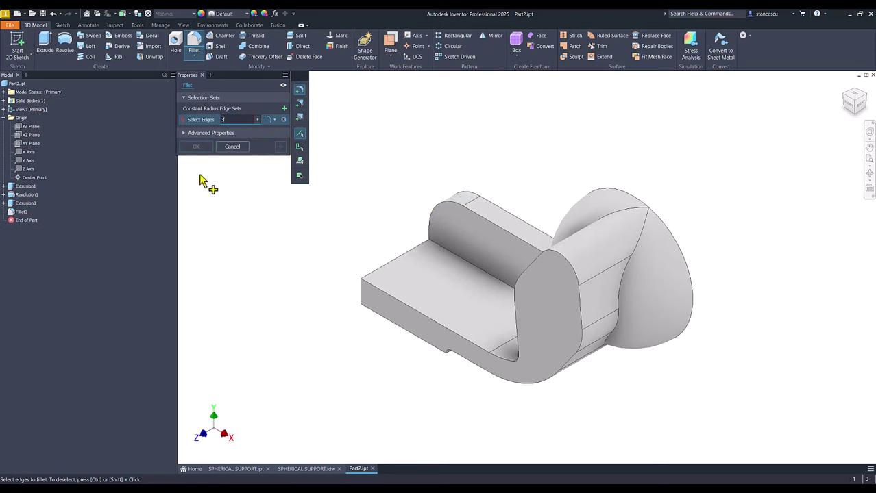
Fillet the 31 base, rib and sphere-junction edges with radius 3 as Fillet4
left_click(360, 292)
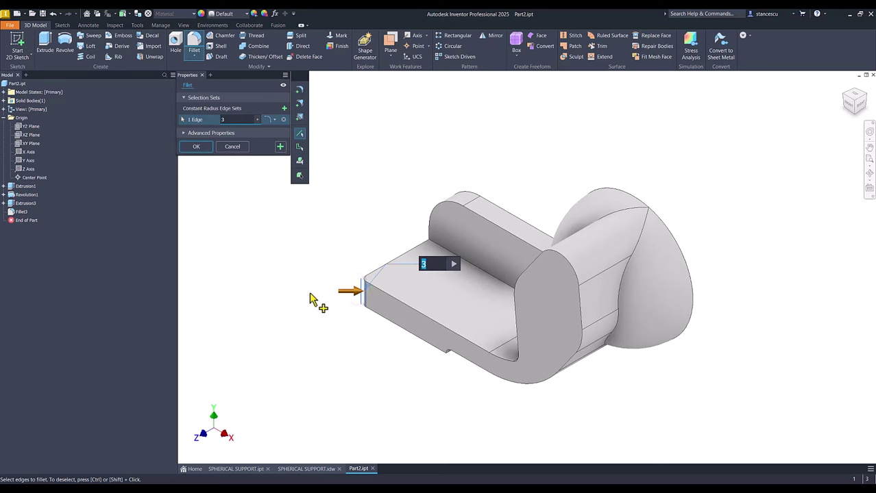
left_click(444, 250)
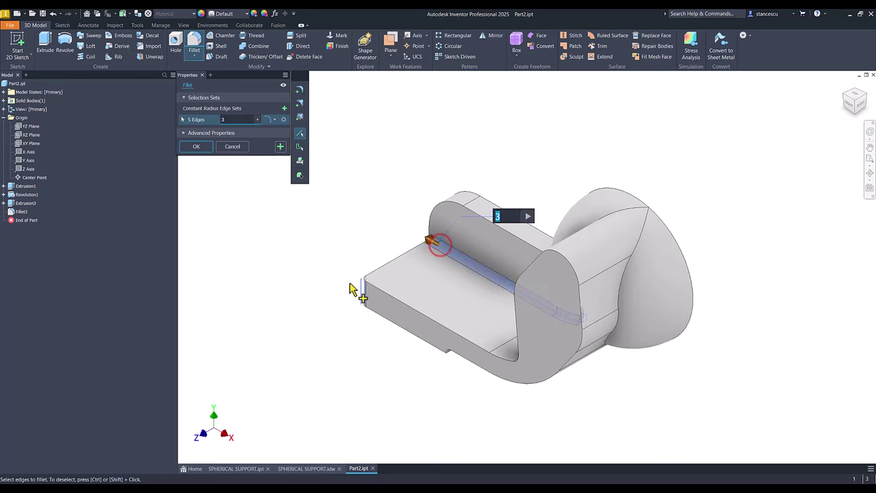
left_click(384, 296)
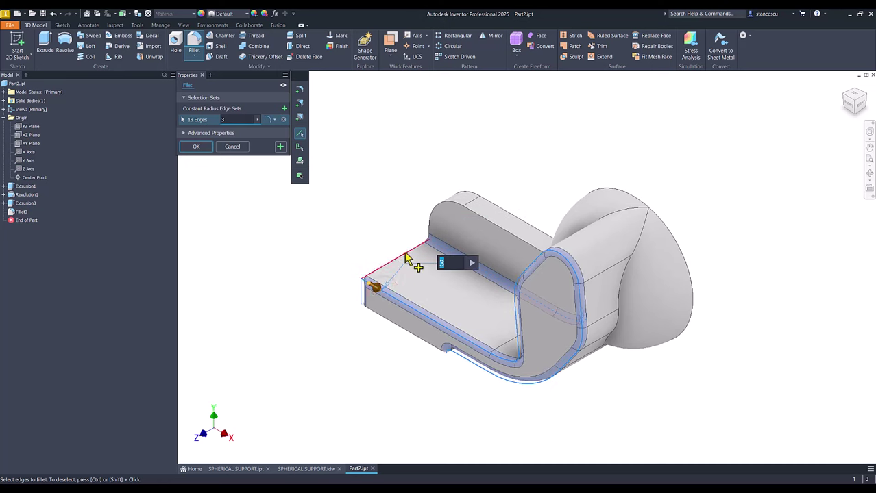
left_click(433, 220)
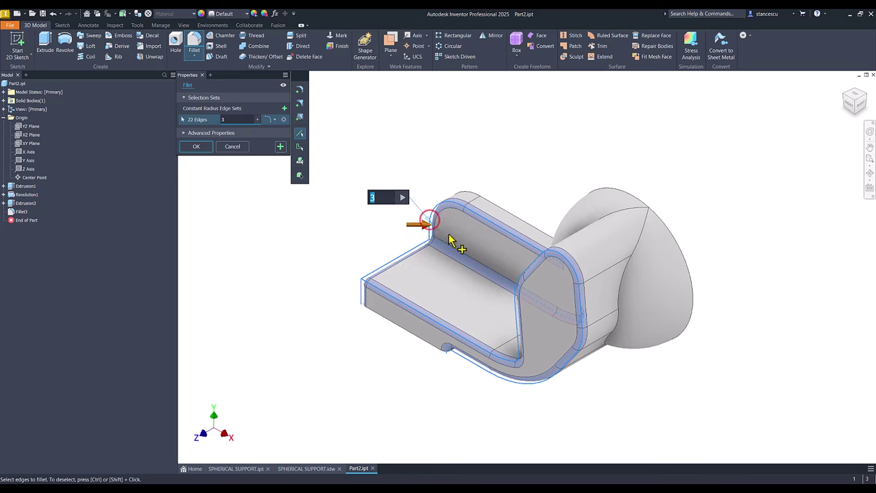
left_click(611, 228)
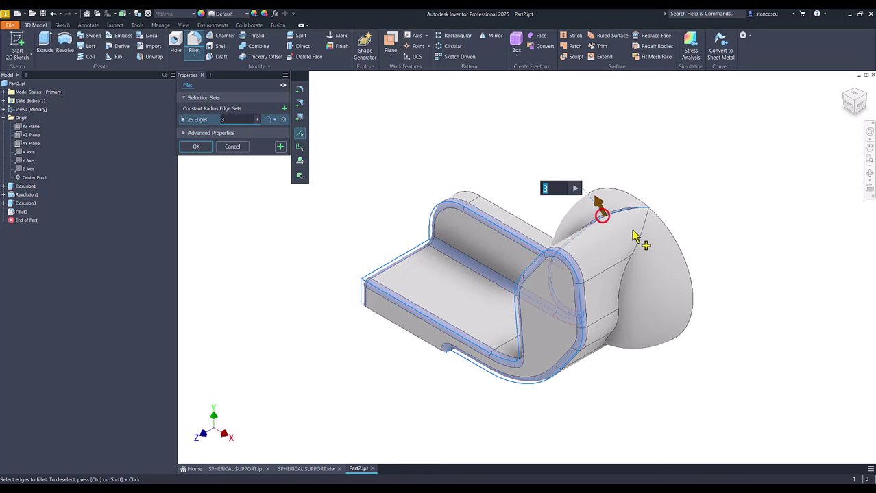
key("F5")
key("F5")
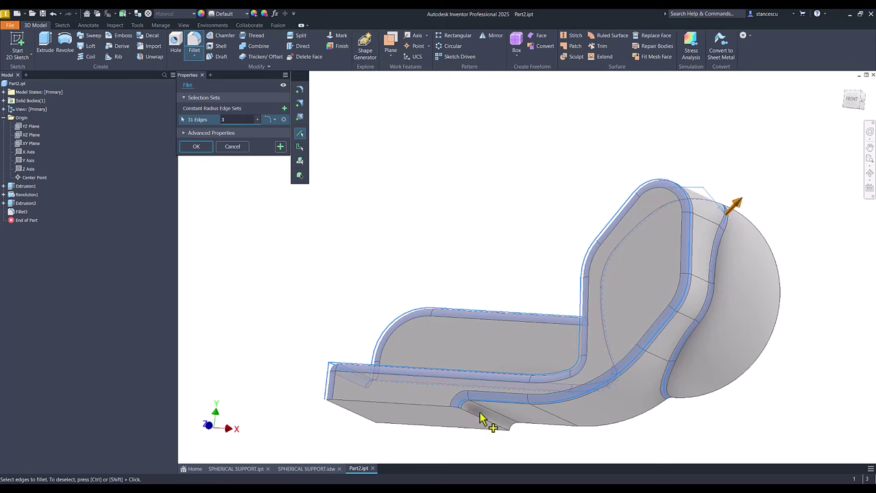
key("F6")
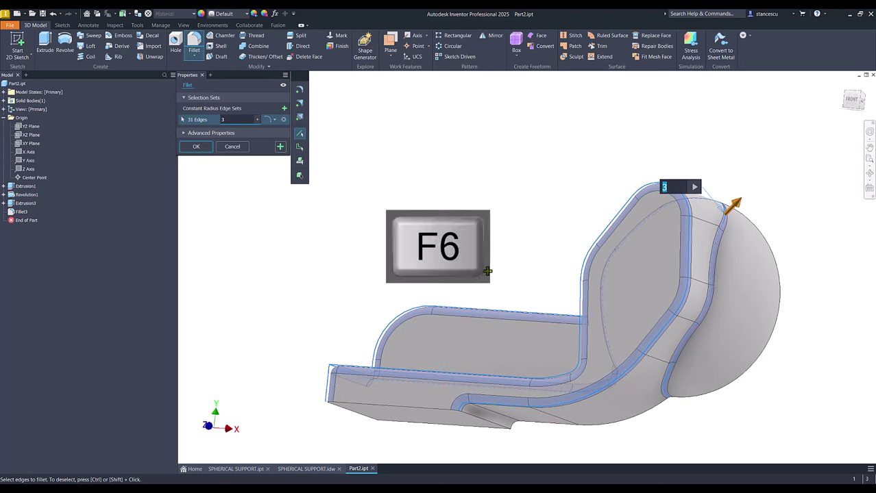
left_click(474, 254)
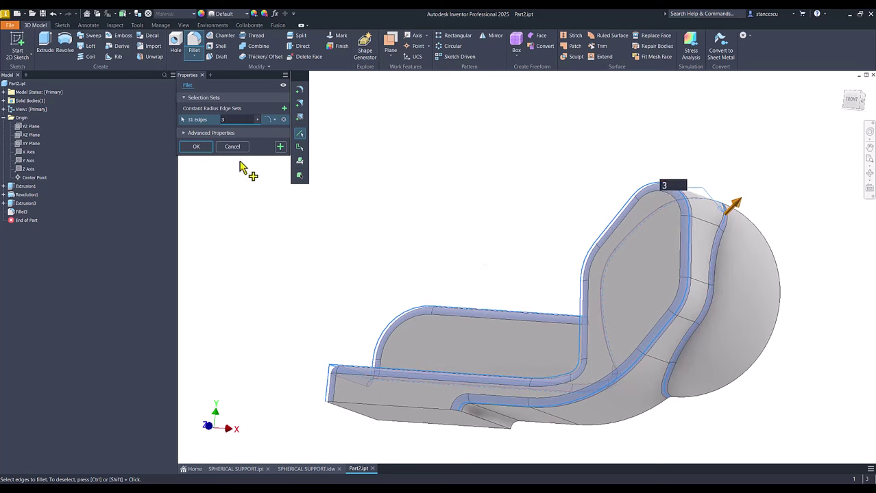
left_click(202, 149)
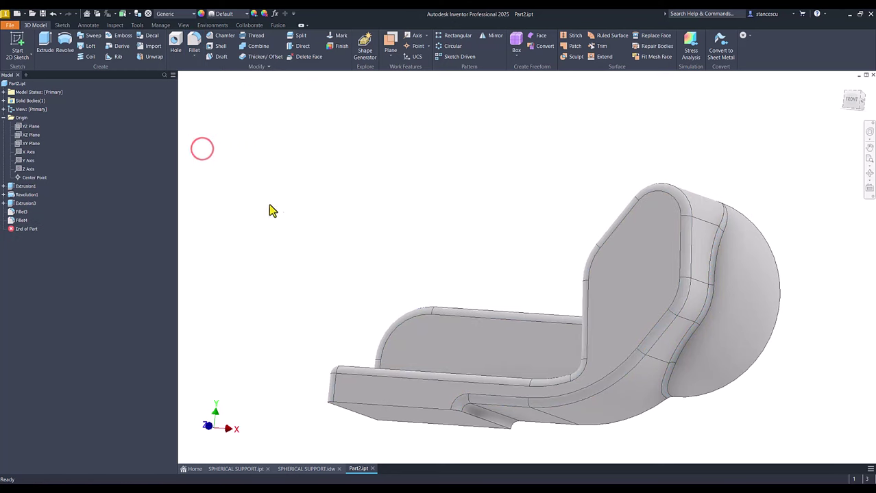
key("F6")
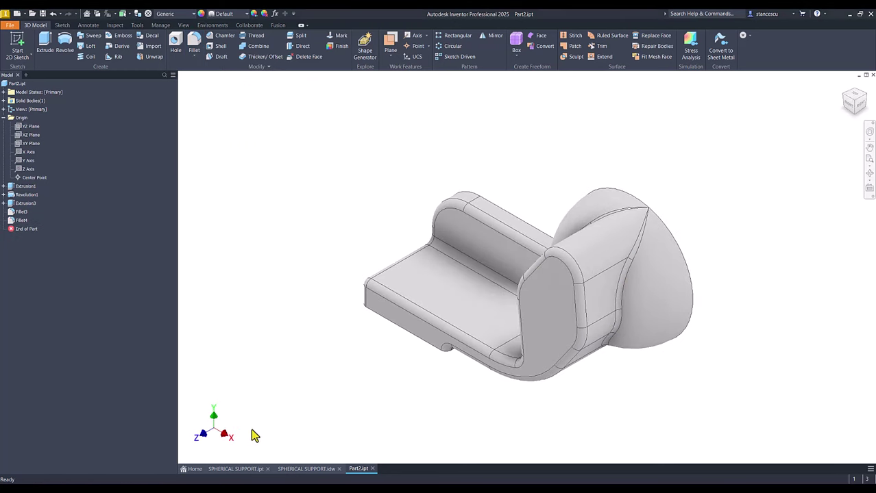
Check the SPHERICAL SUPPORT part from the side, then return to the SPHERICAL SUPPORT.idw drawing
left_click(252, 472)
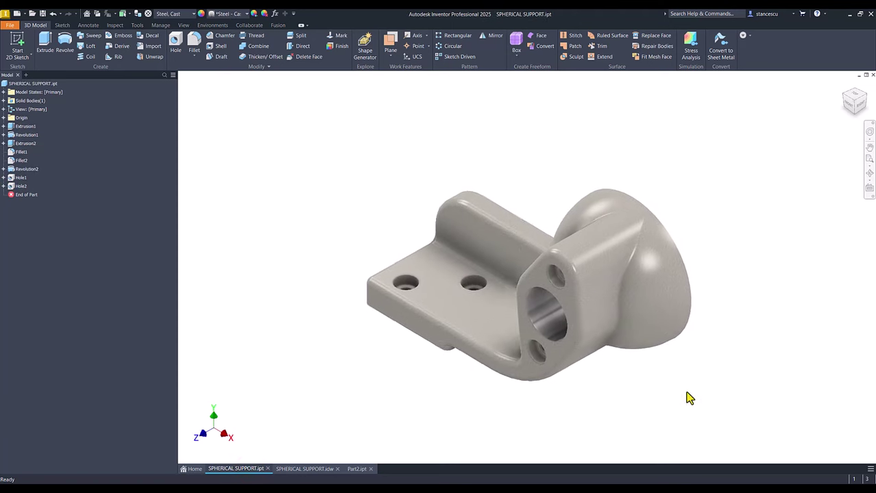
middle_click_drag(688, 397, 321, 444, "shift")
key("F6")
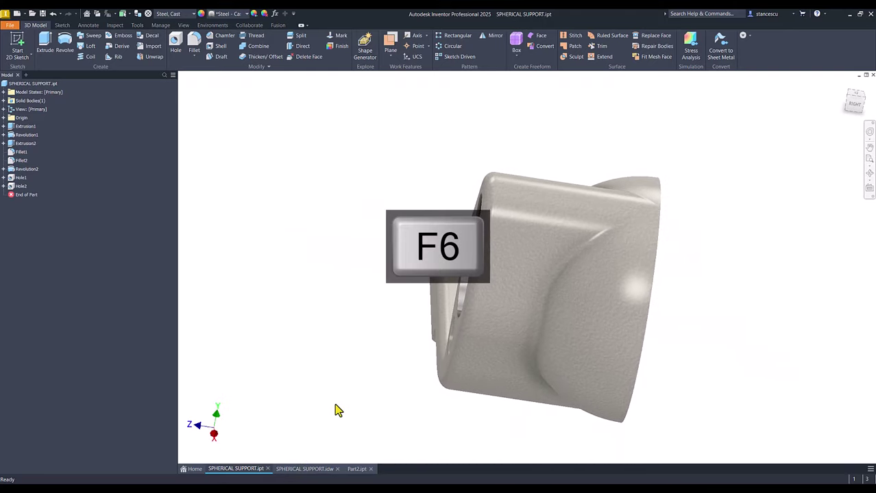
left_click(302, 469)
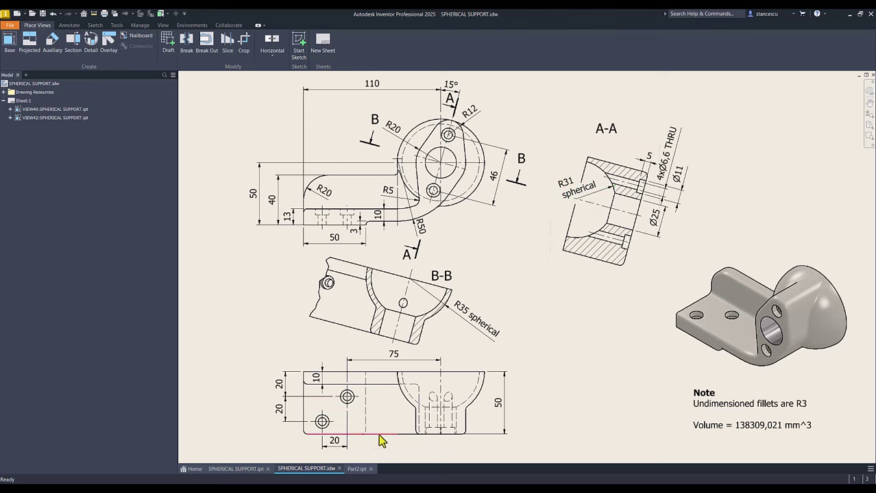
Start a new sketch on Part2's YZ Plane, with the model sliced at the plane
left_click(357, 470)
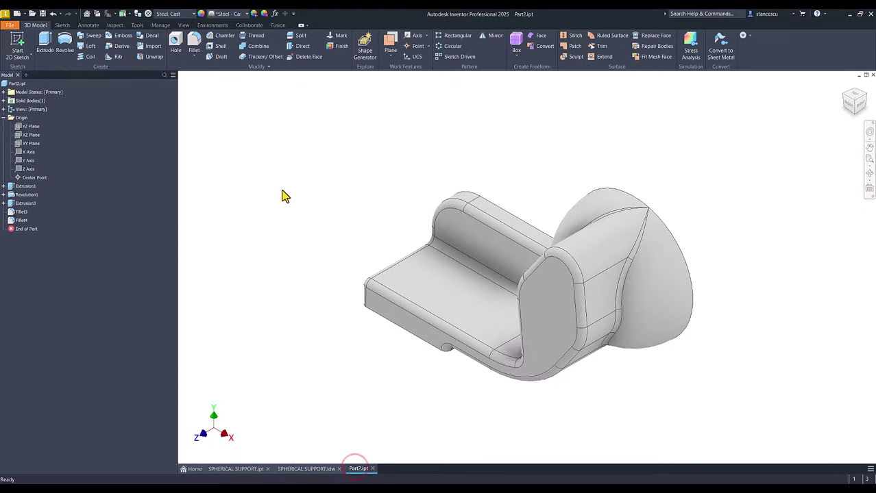
left_click(29, 127)
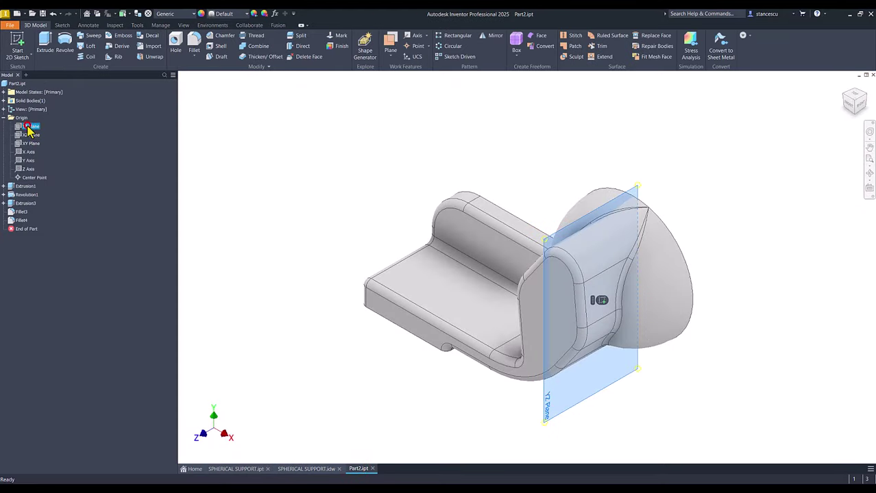
left_click(602, 301)
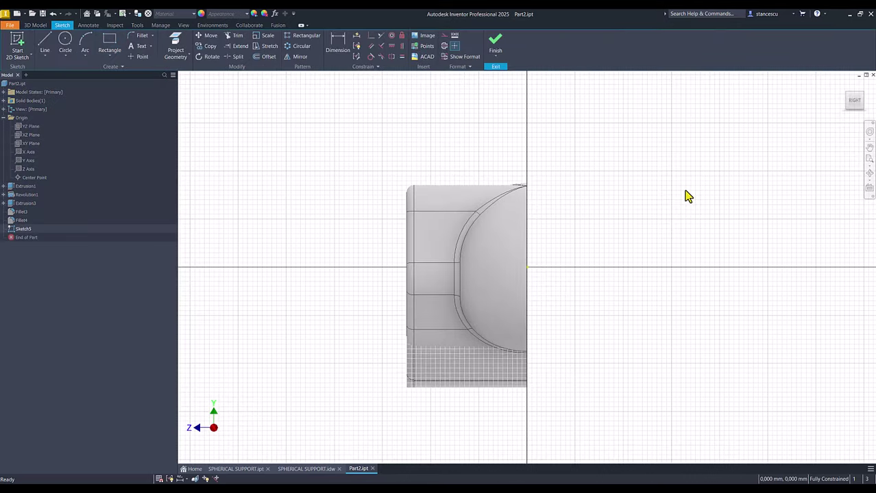
key("F7")
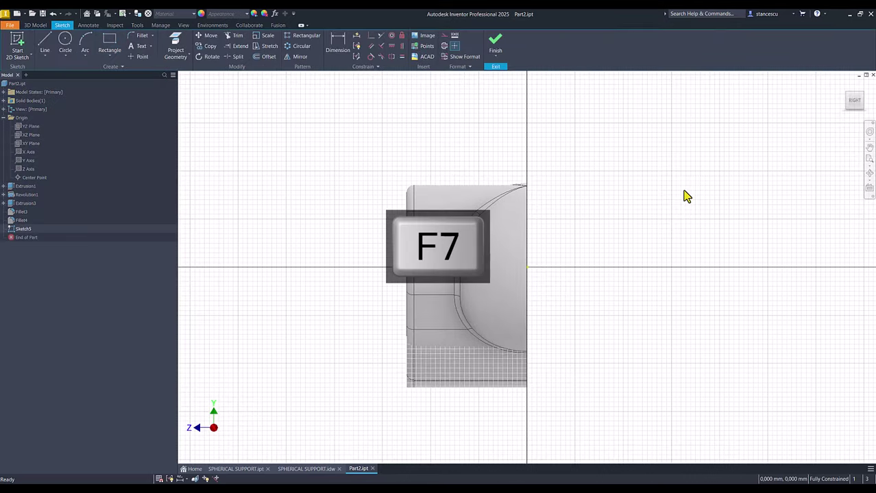
key("Num_Lock")
scroll(682, 193, "up", 3)
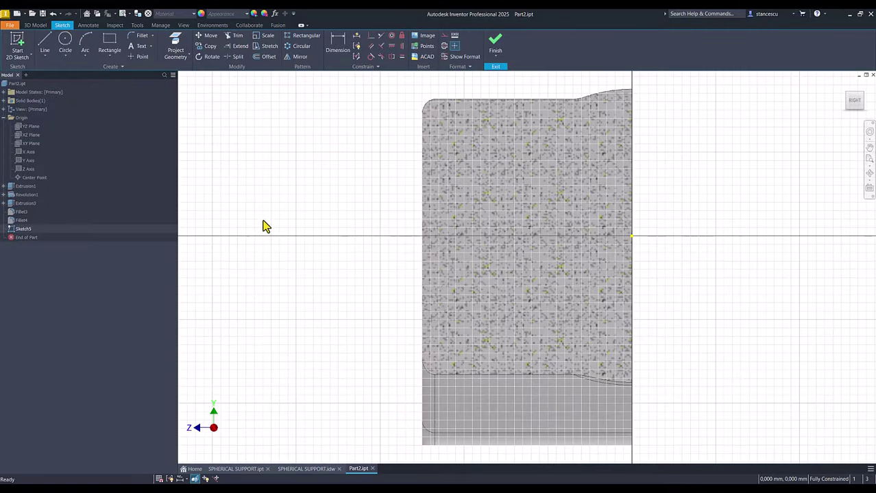
Draw a radius-31 circle centred on the sketch origin
left_click(66, 45)
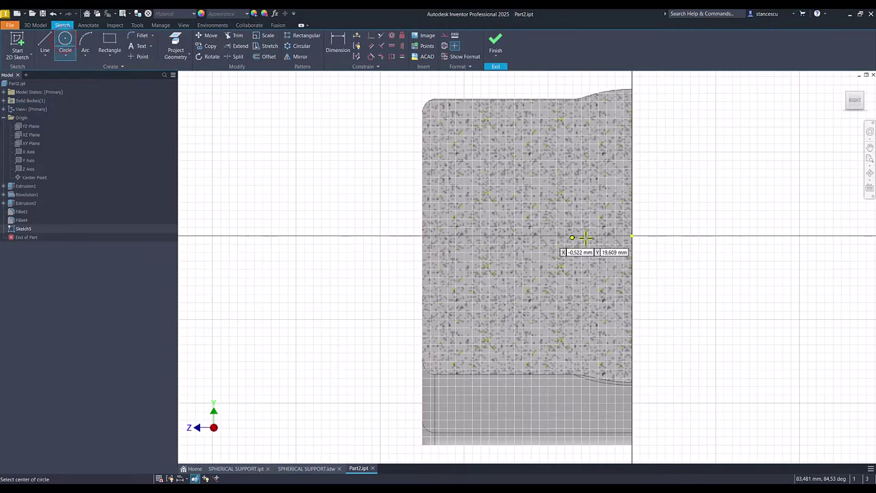
left_click(632, 237)
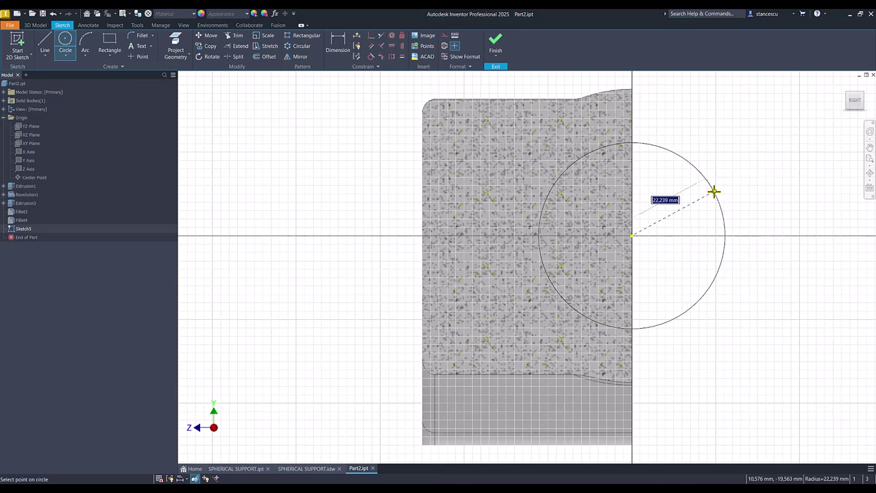
type("31")
key("Return")
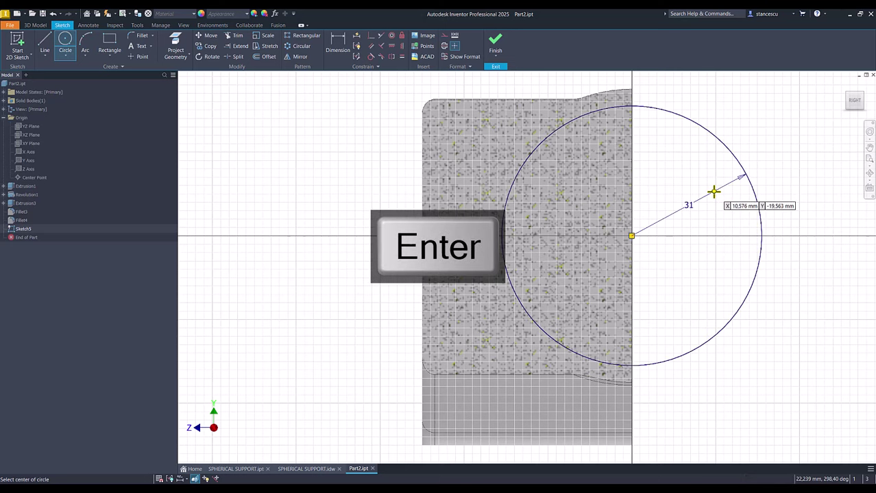
Draw lines from the circle centre to the left edge, then up and across to the circle
left_click(46, 45)
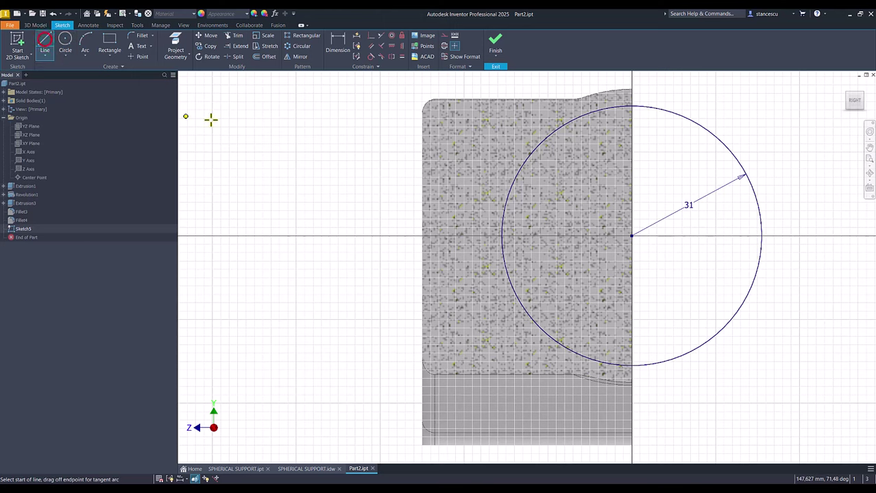
left_click(625, 236)
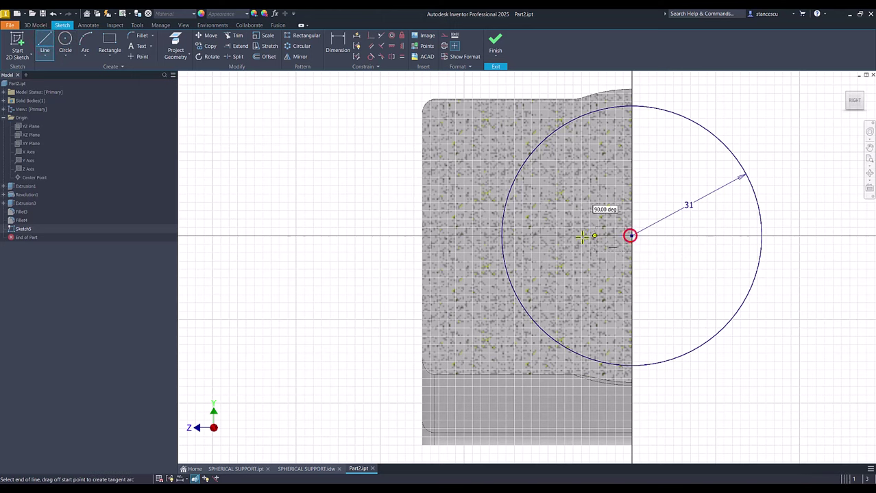
left_click(422, 236)
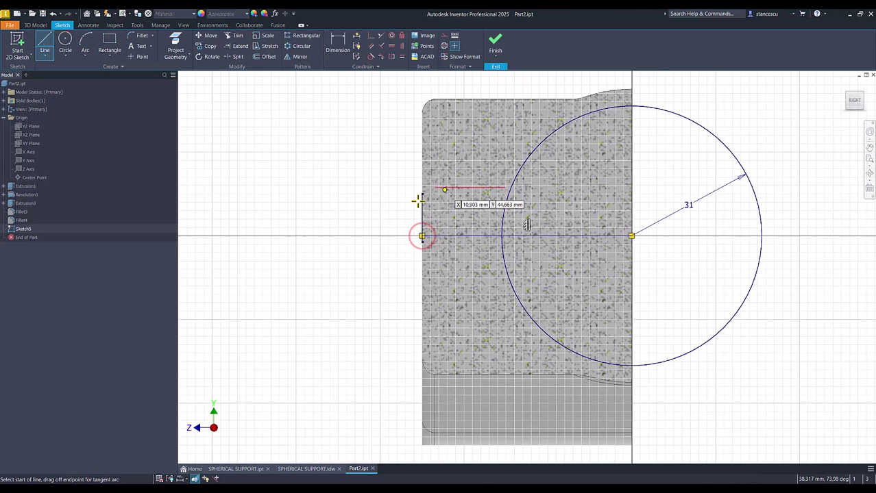
left_click(422, 236)
left_click(421, 172)
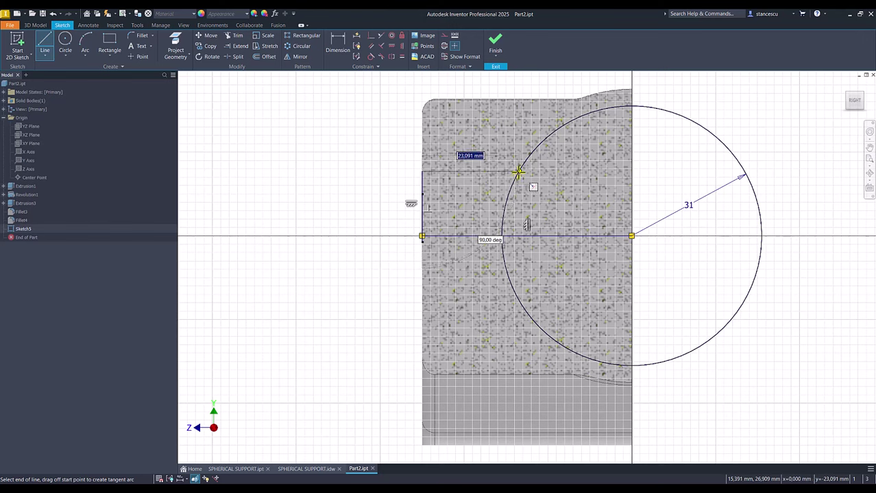
double_click(518, 171)
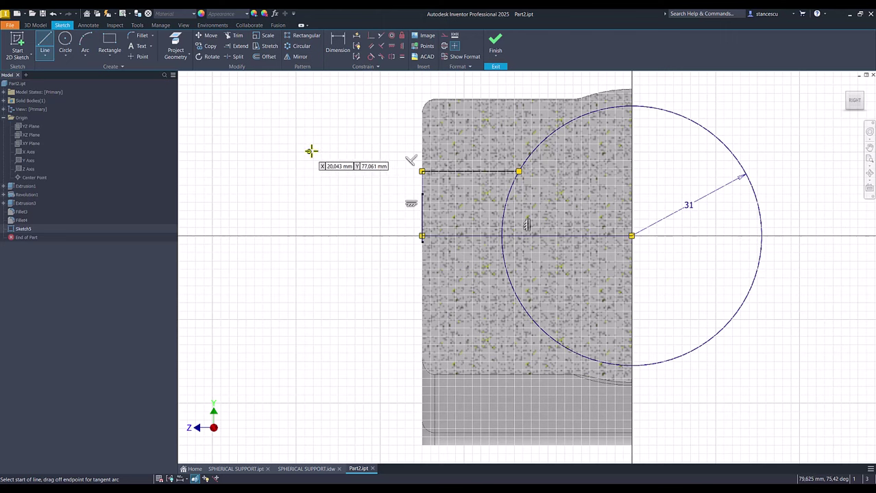
left_click(233, 35)
Try trimming the circle's lower and inner portions, then undo those trims after the warning
left_click(519, 296)
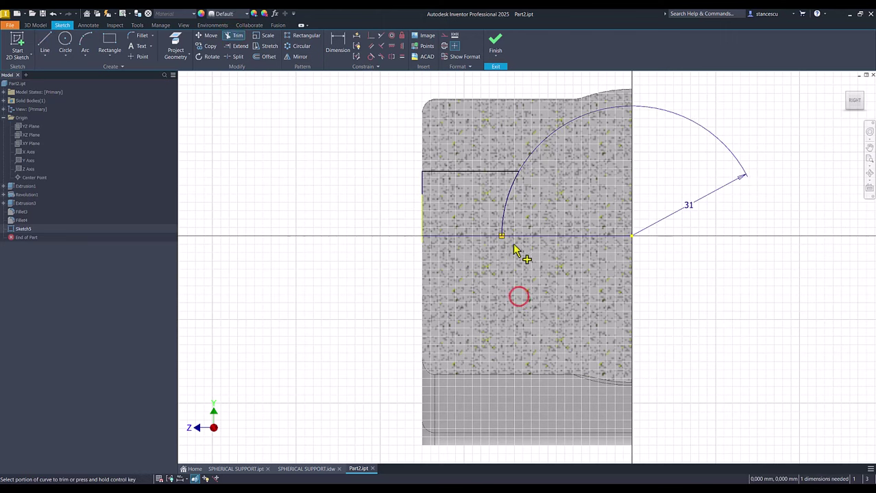
left_click(502, 212)
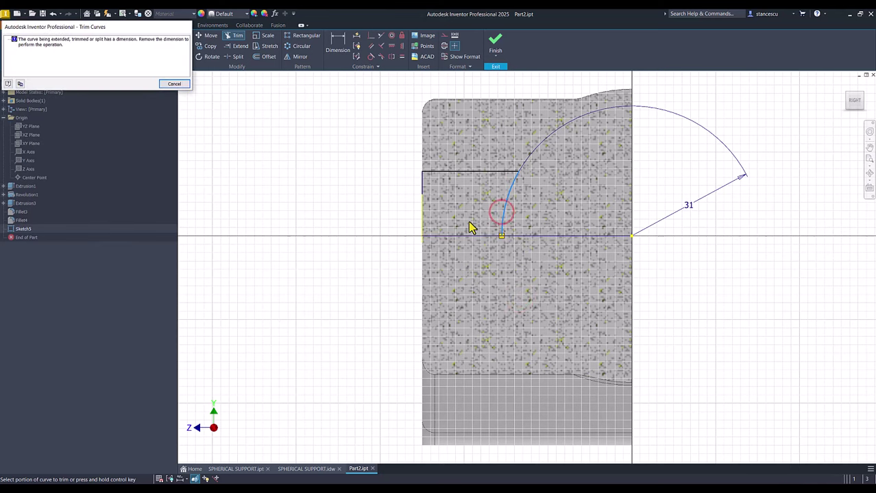
left_click(348, 272)
key("ctrl+z")
left_click(180, 84)
left_click(278, 154)
key("ctrl+z")
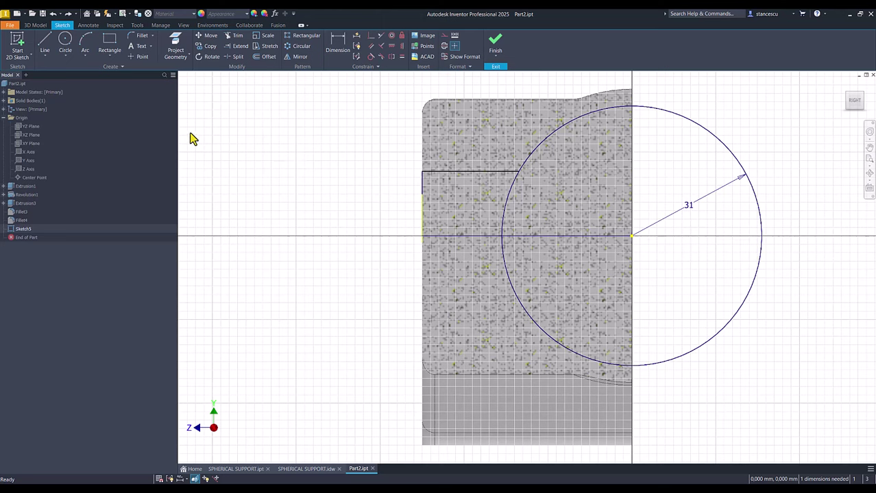
Project the part's upper and lower vertical centre edges into the sketch
left_click(177, 43)
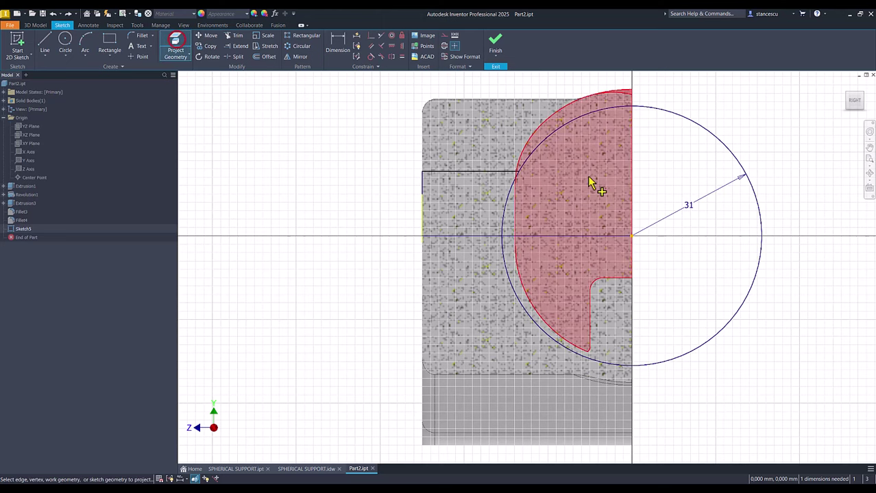
left_click(633, 180)
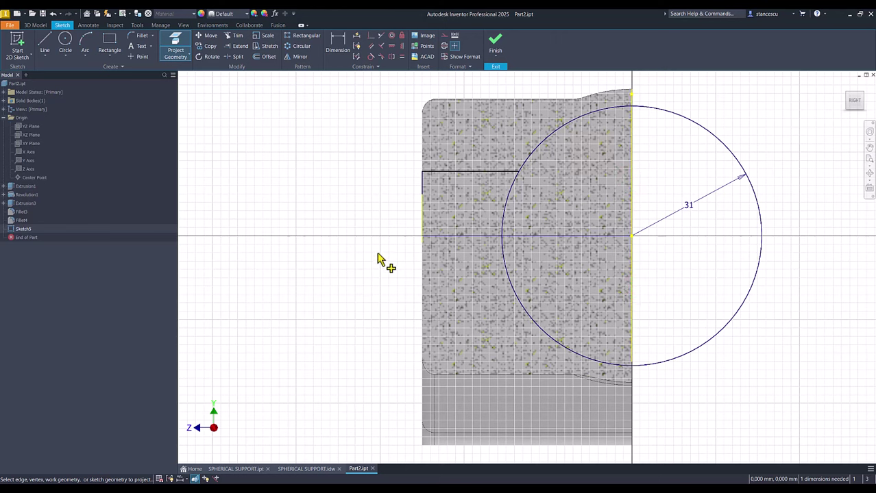
left_click(632, 375)
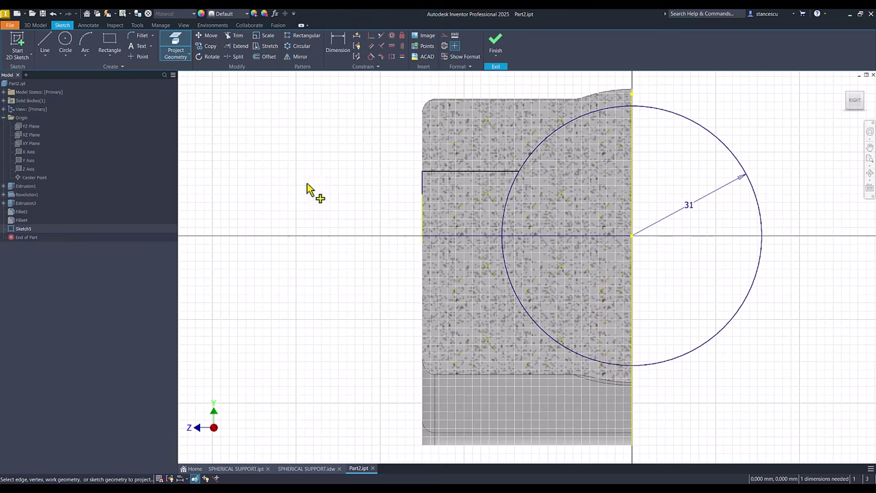
Trim the circle's right, lower-left and inner arcs, leaving only the upper R31 arc
left_click(233, 36)
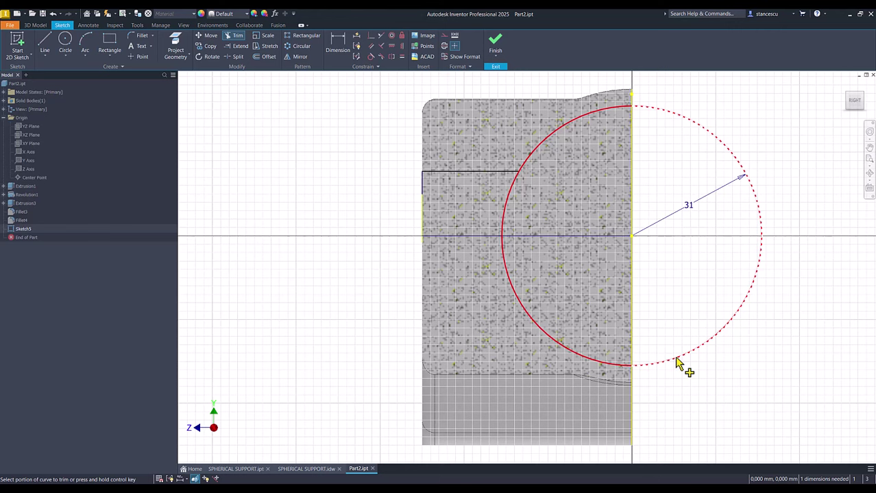
left_click(675, 359)
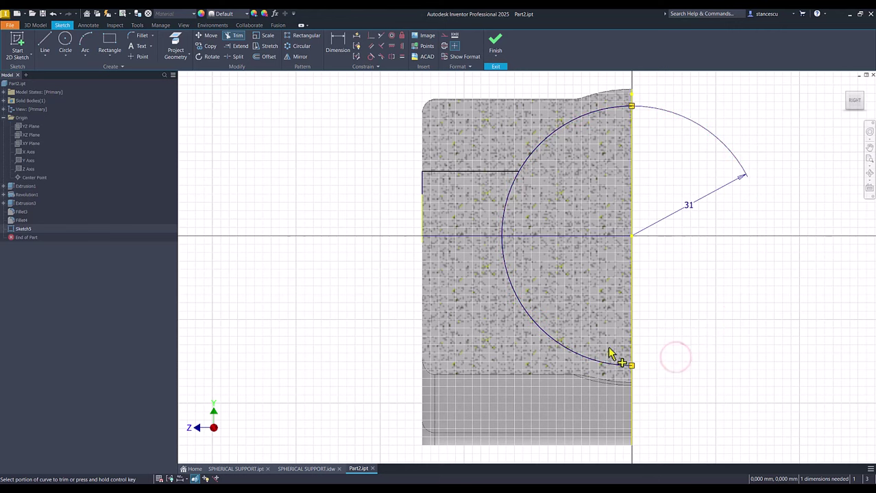
left_click(602, 369)
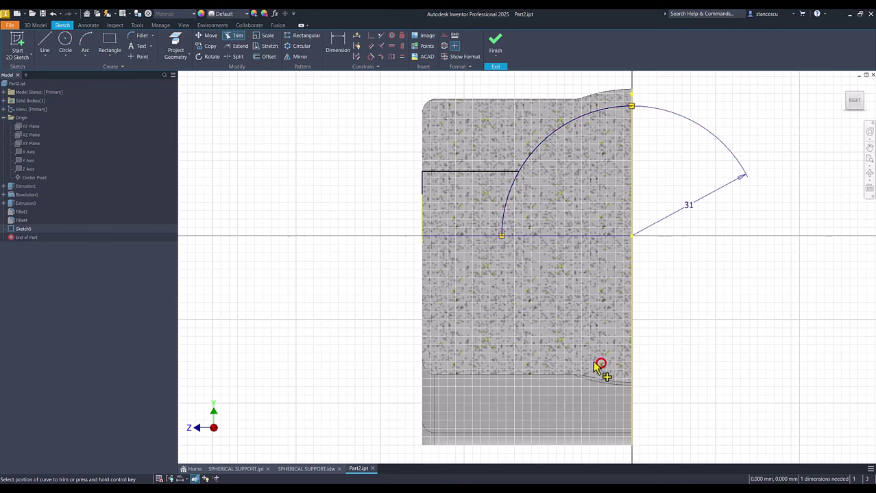
left_click(502, 219)
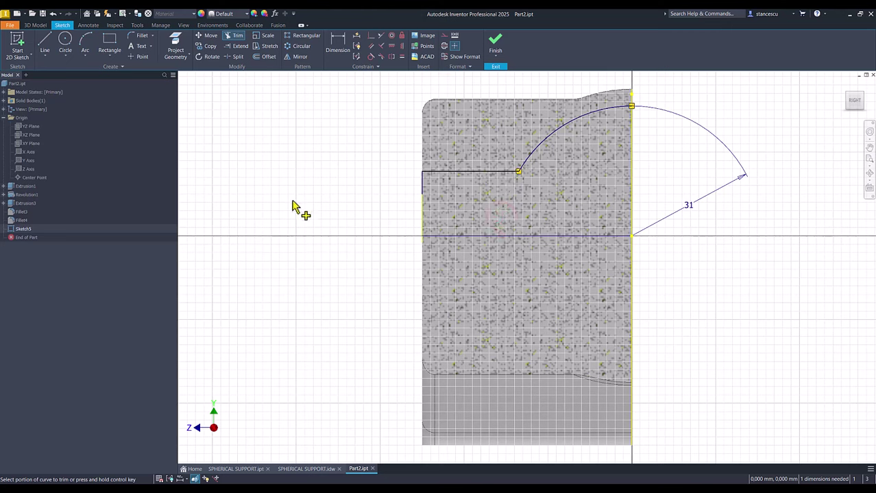
key("Escape")
Make the axis line construction geometry, dimension the bore Ø25, and finish Sketch5
left_click(579, 227)
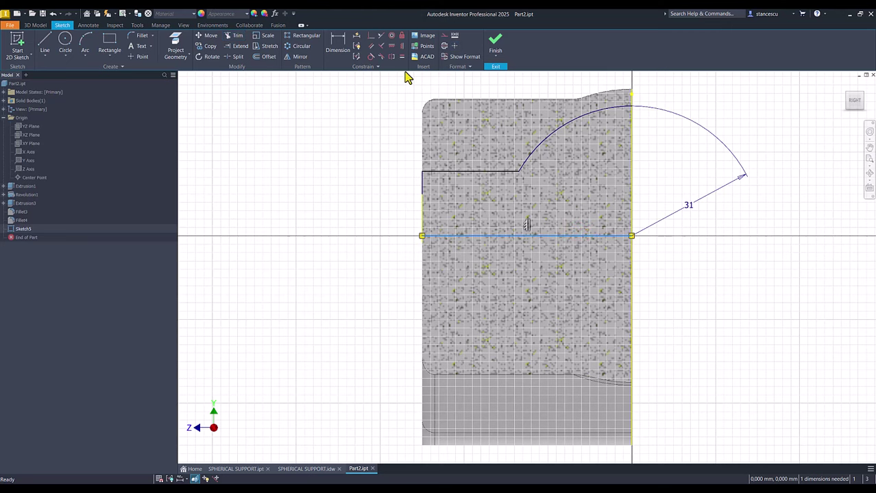
left_click(444, 46)
left_click(337, 43)
left_click(451, 170)
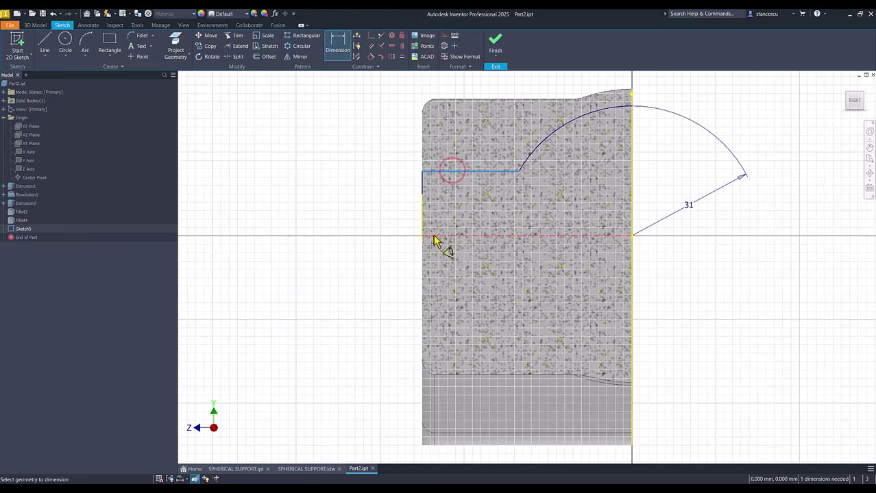
left_click(433, 237)
left_click(383, 218)
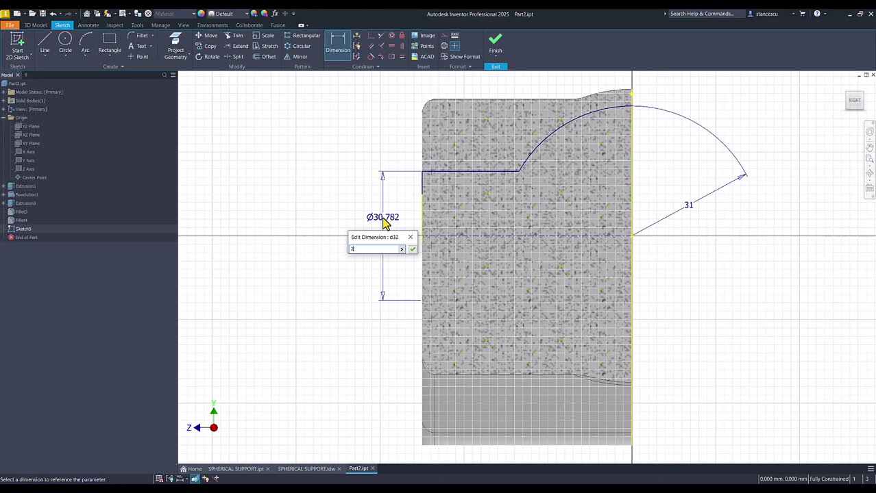
key("Return")
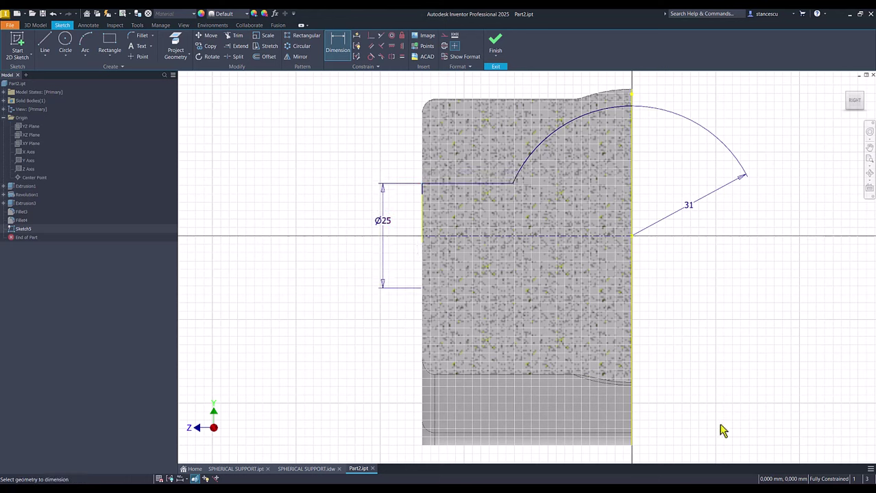
left_click(495, 44)
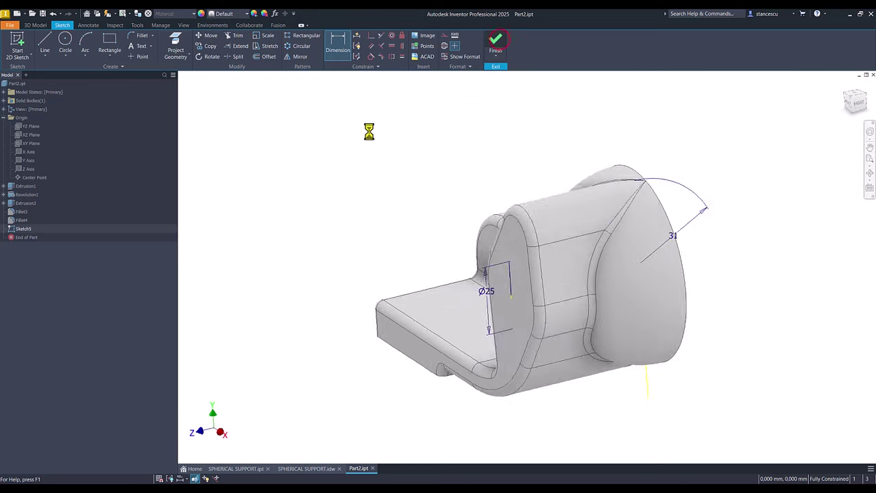
Revolve Sketch5 as a full 360° cut, hollowing the spherical socket and Ø25 bore
left_click(64, 41)
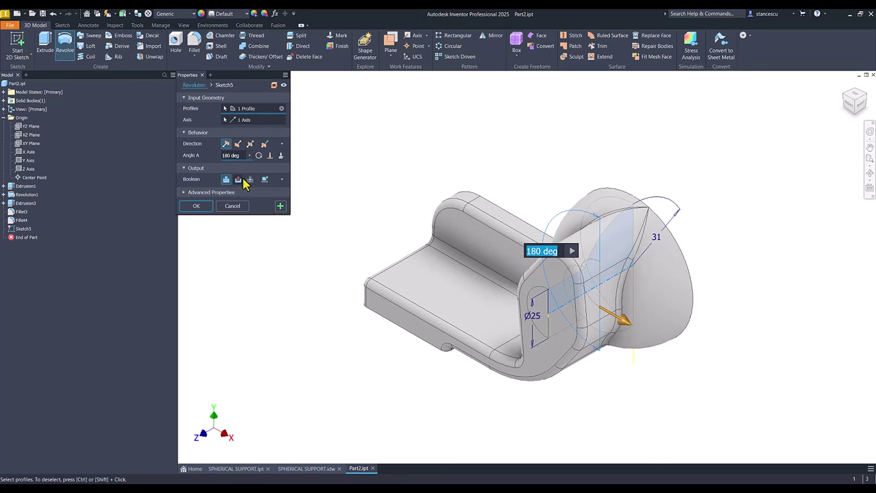
left_click(237, 180)
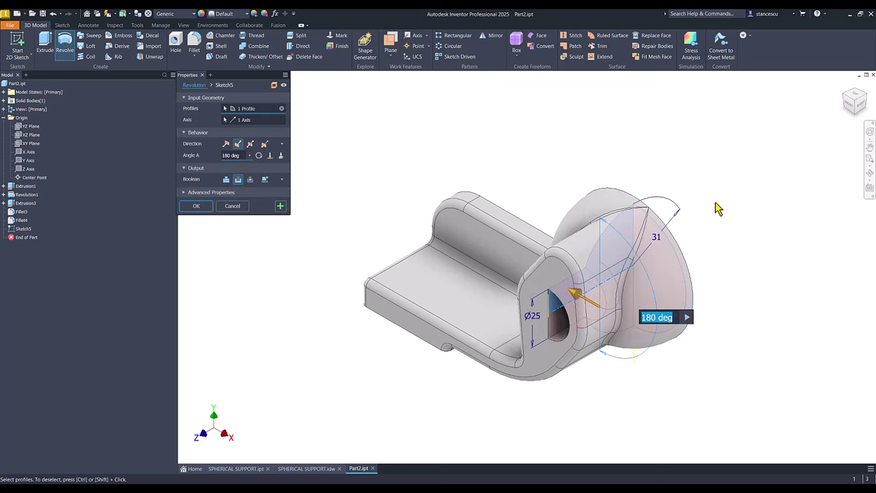
middle_click_drag(716, 208, 694, 214, "shift")
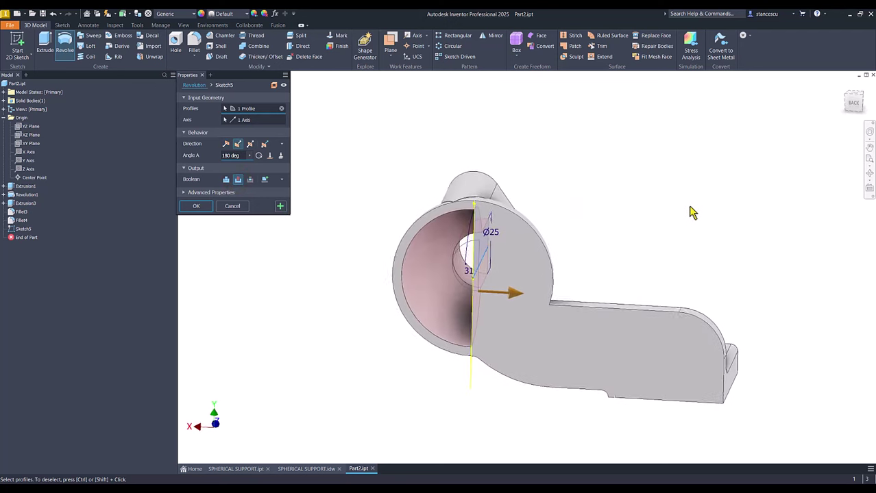
middle_click_drag(692, 212, 233, 182, "shift")
left_click(242, 157)
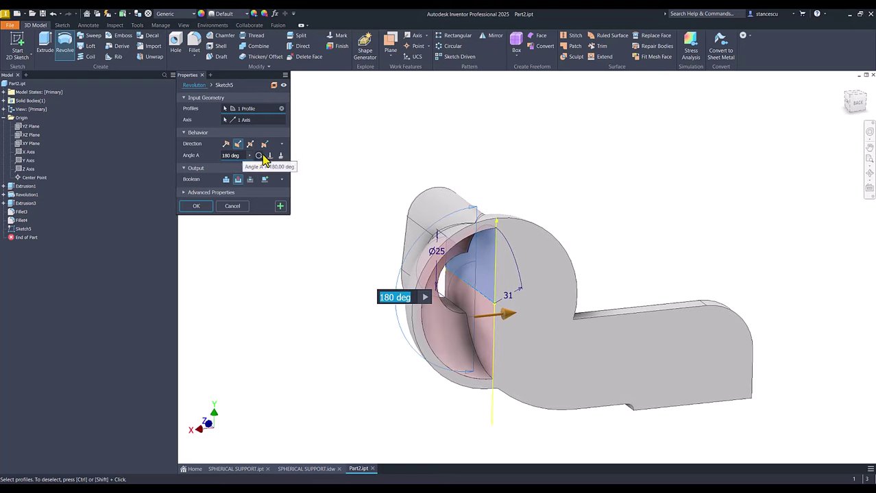
left_click(259, 156)
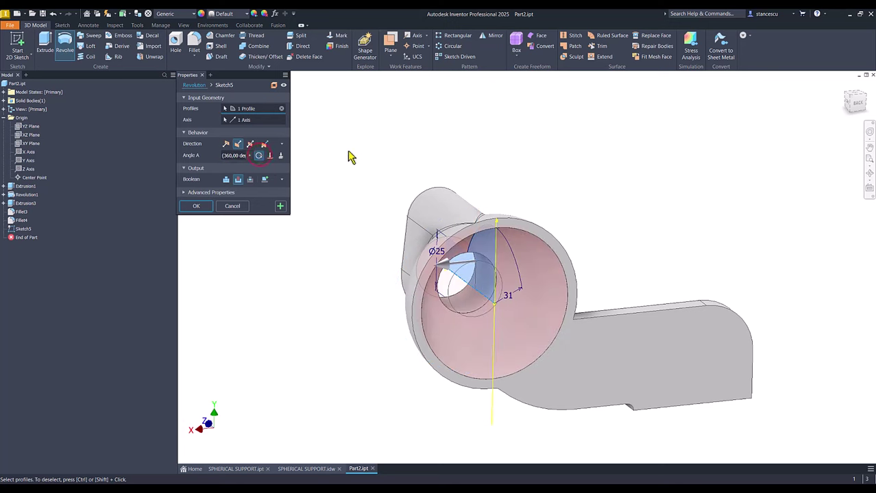
left_click(198, 206)
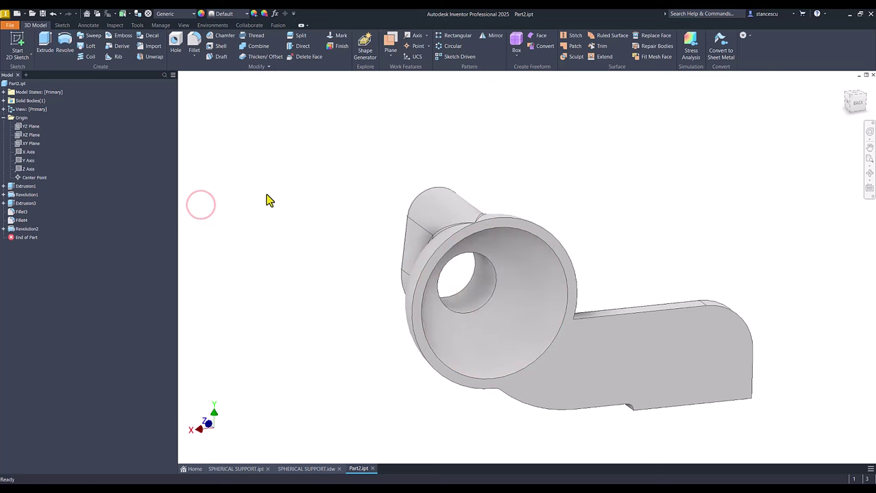
key("F6")
key("F6")
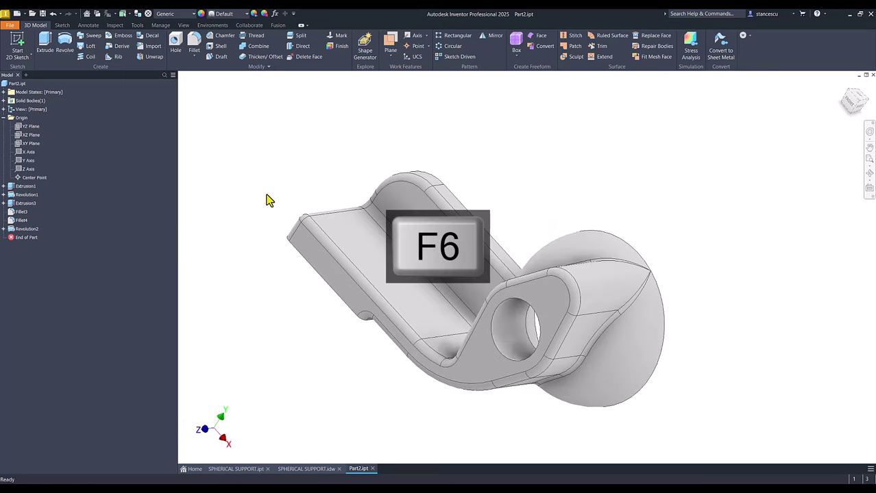
left_click(282, 211)
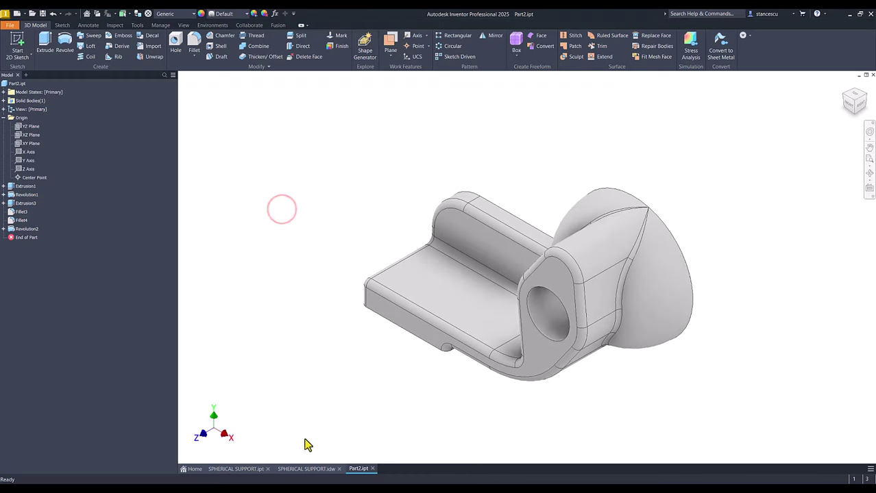
Switch to the SPHERICAL SUPPORT.idw drawing to review the 4xØ6,6 THRU holes and Ø11 counterbore
left_click(307, 470)
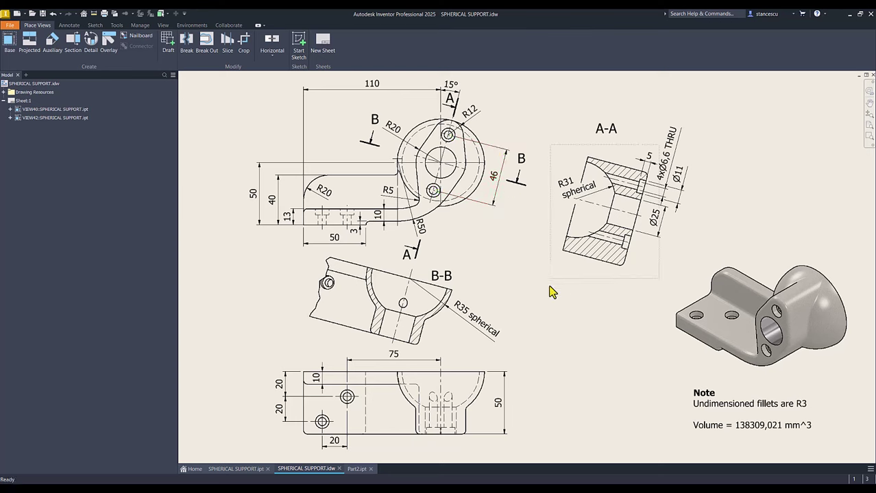
Start a new sketch on Part2's flange face around the large hole
left_click(356, 469)
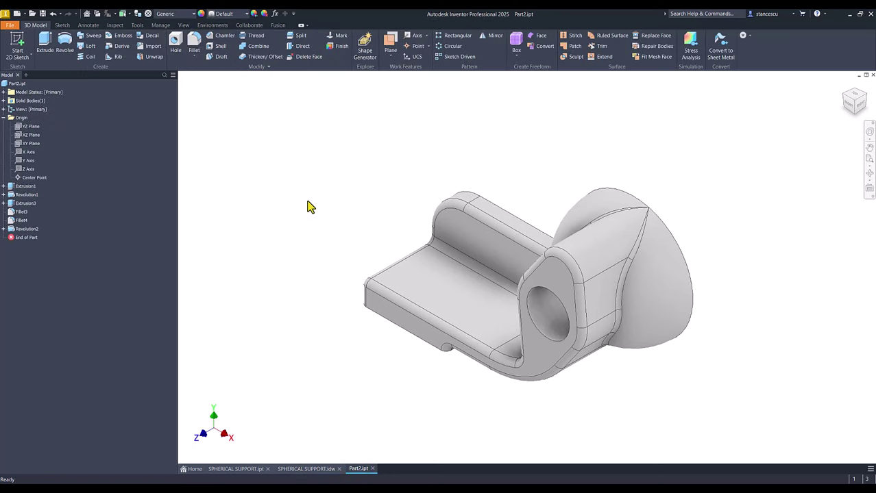
left_click(552, 279)
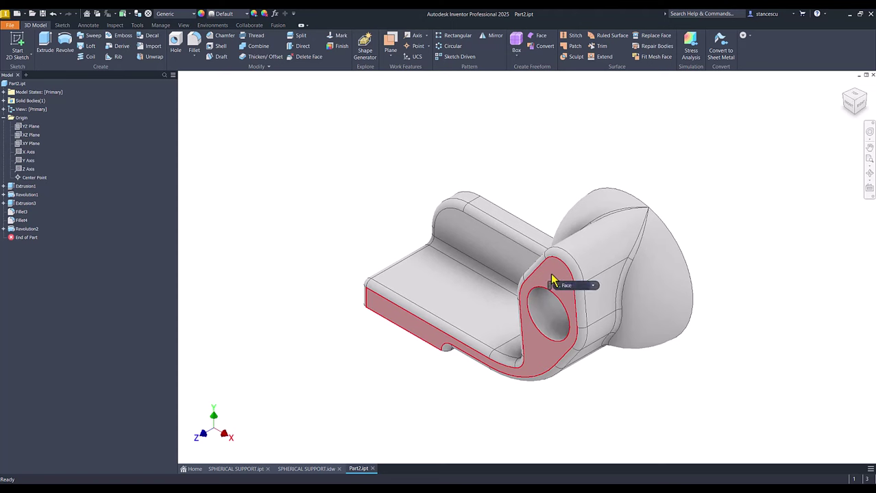
left_click(552, 276)
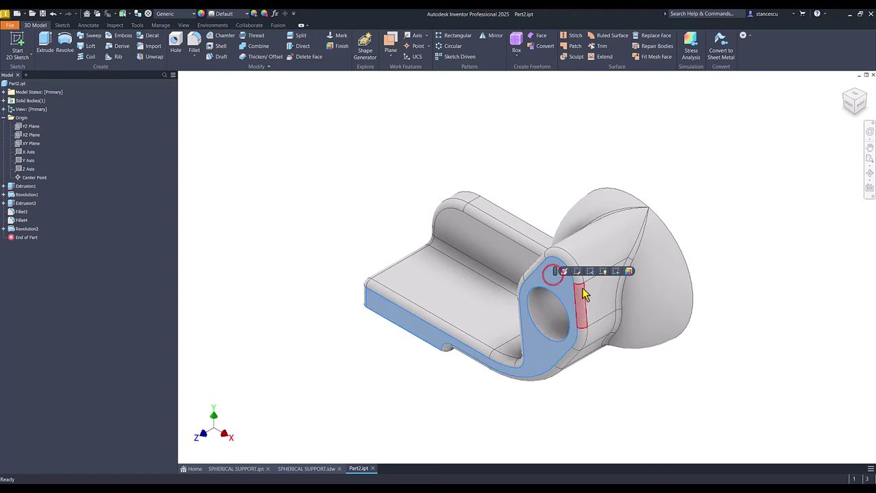
left_click(616, 272)
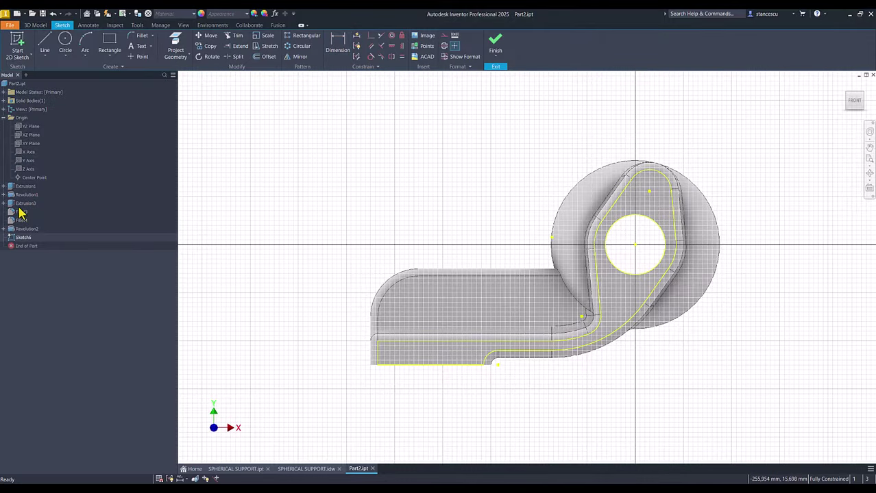
Make Sketch1 visible for reference, then hide it again after cancelling a geometry projection
left_click(4, 187)
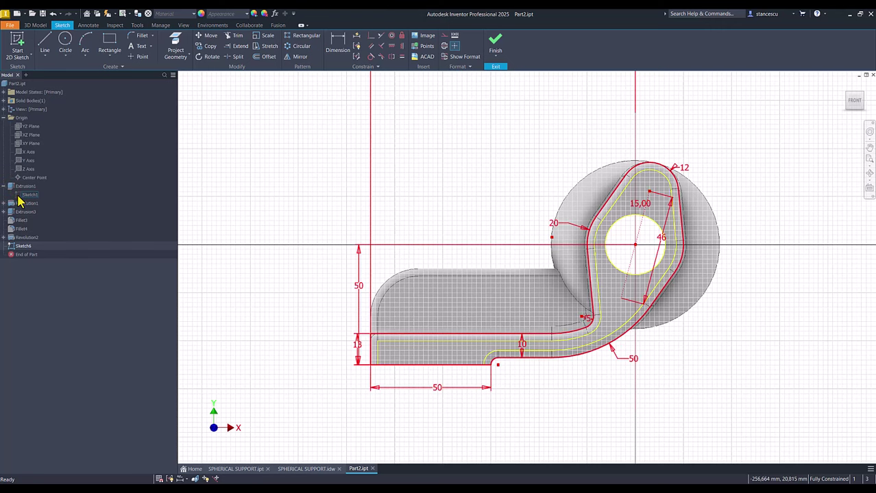
left_click(20, 196)
right_click(19, 196)
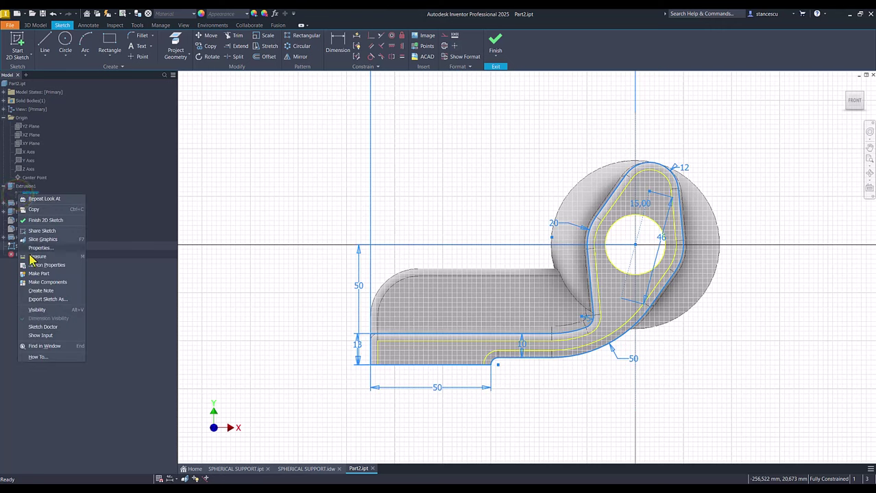
left_click(39, 312)
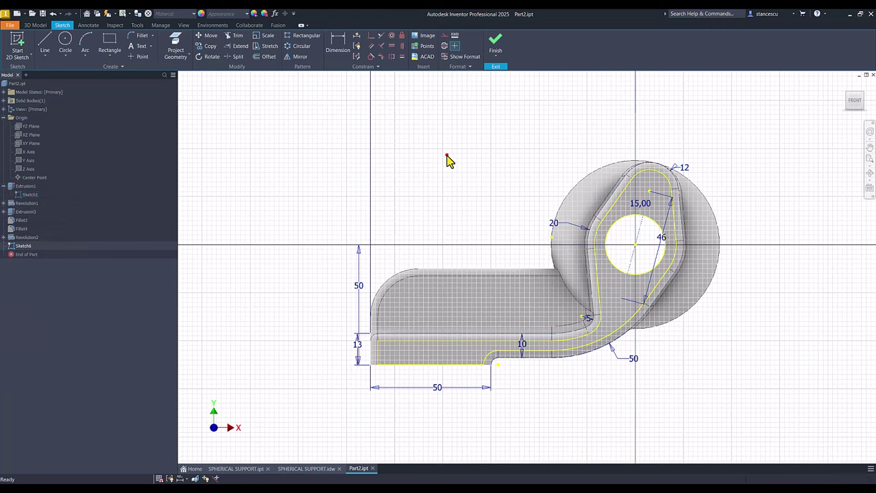
left_click(176, 44)
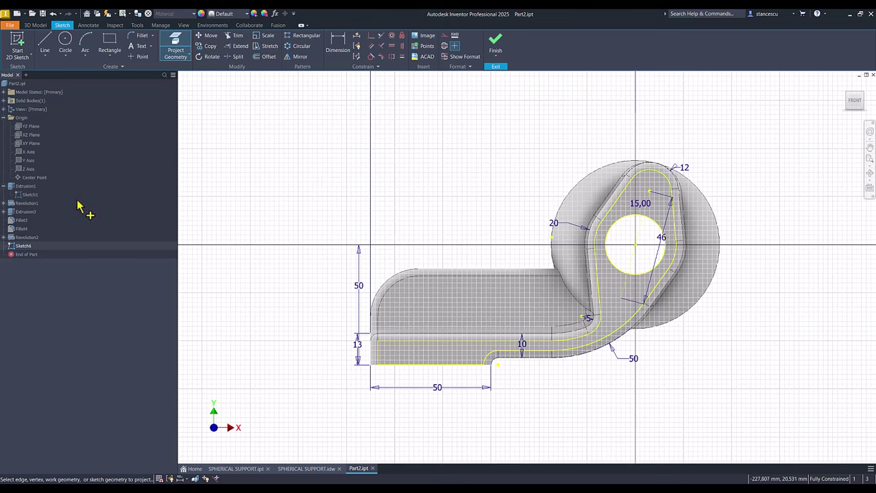
key("Escape")
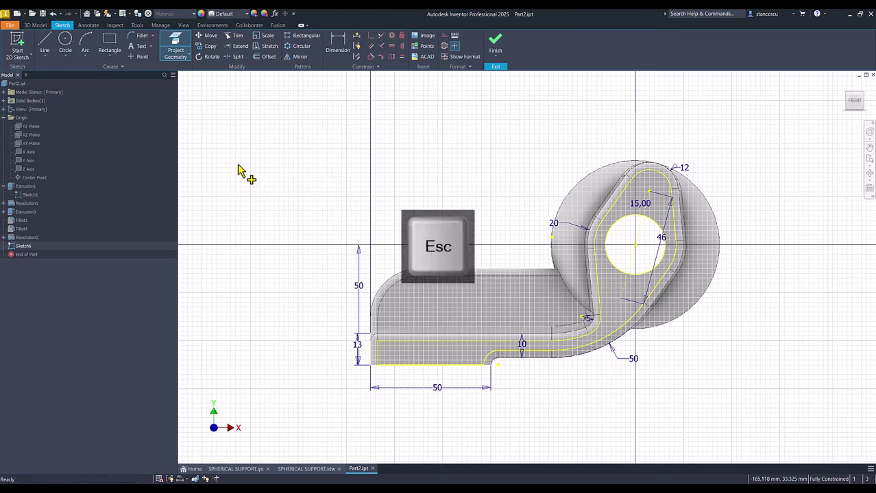
right_click(21, 199)
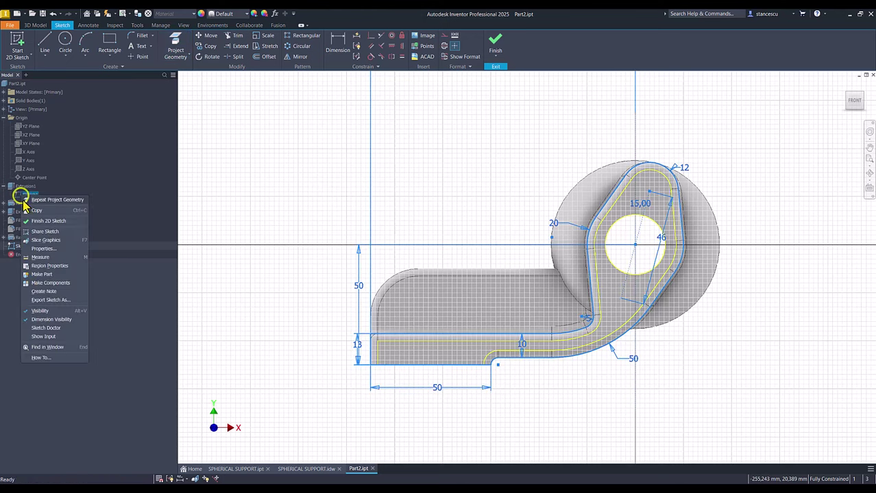
left_click(41, 312)
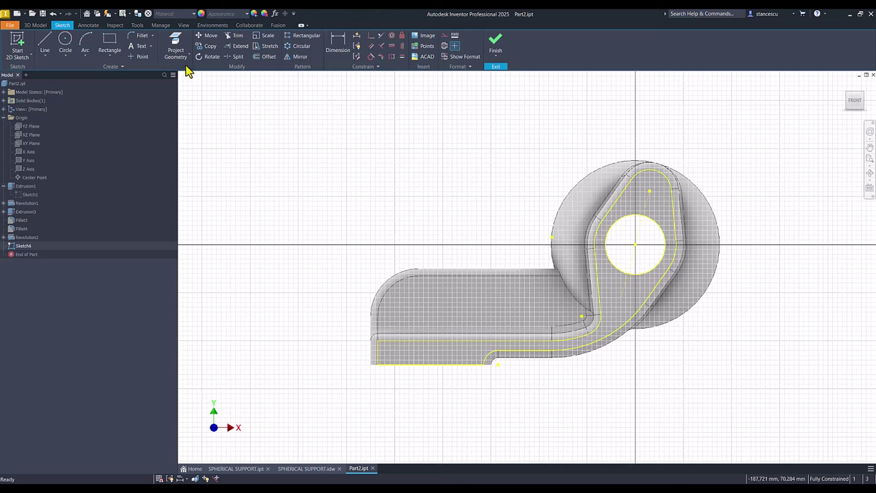
Place hole-centre points above and below the large hole and finish Sketch6
left_click(139, 58)
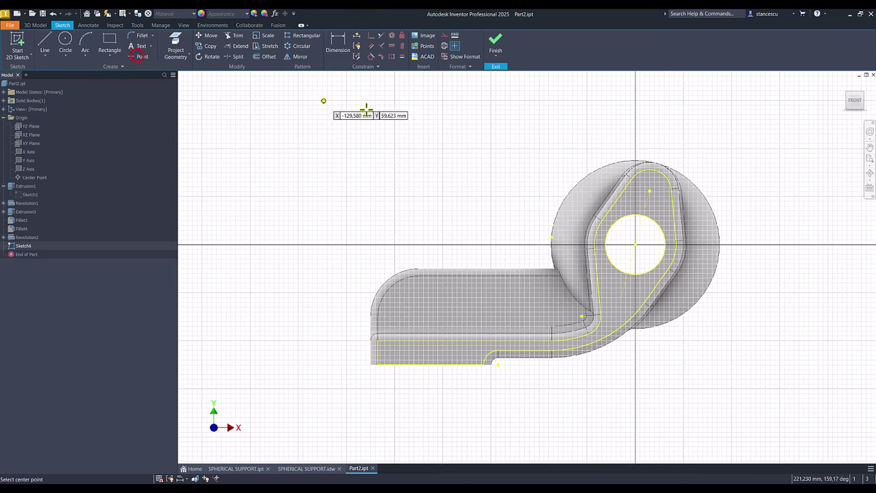
left_click(648, 191)
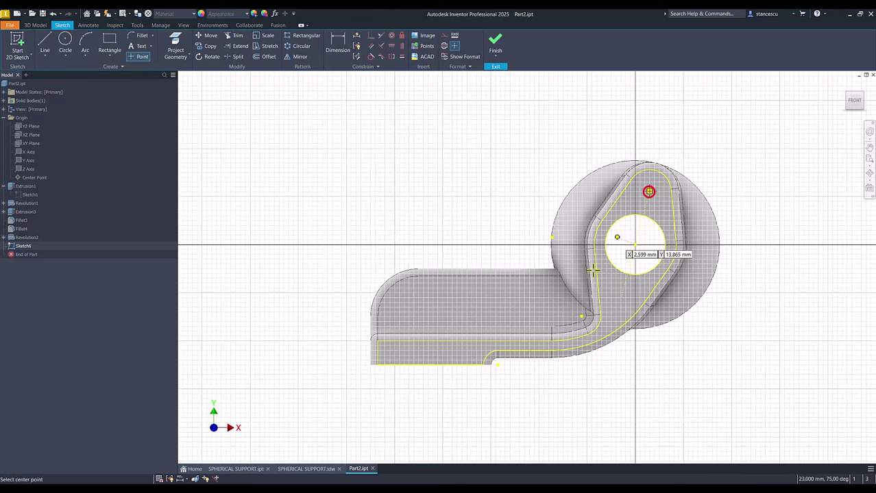
left_click(620, 297)
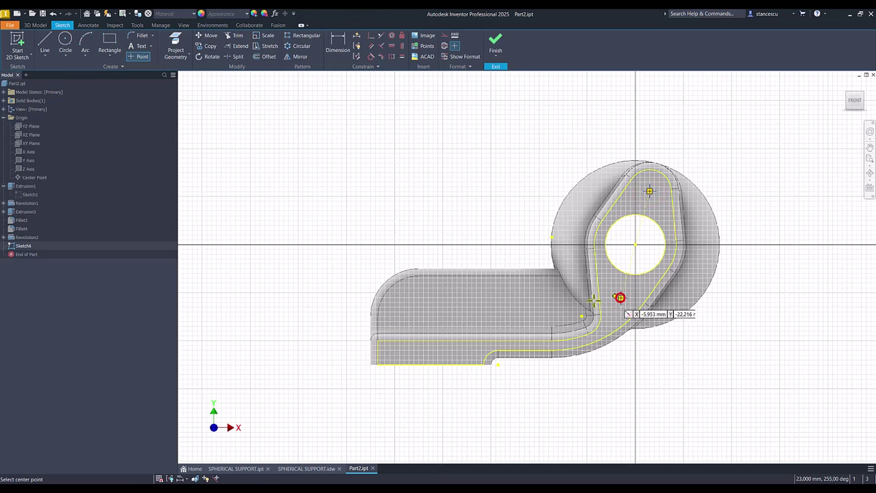
left_click(495, 43)
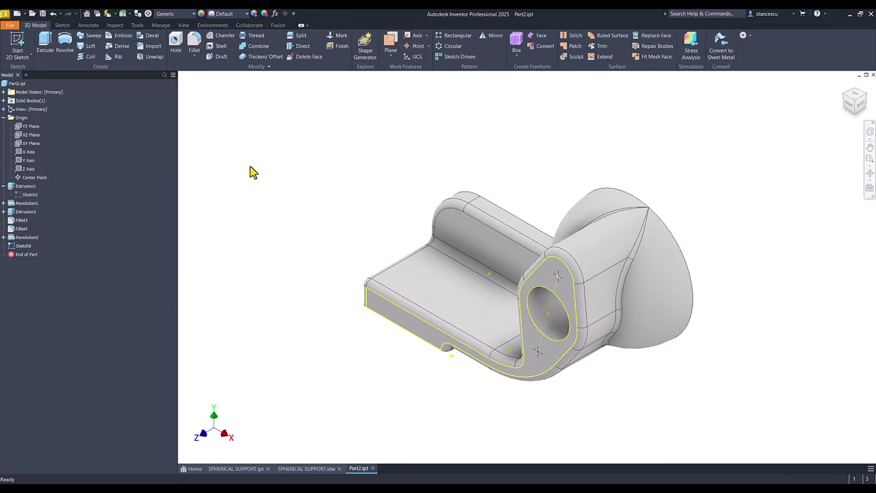
Add counterbored Ø6,6 through holes, Ø11 by 5 deep, at Sketch6's two points
left_click(175, 41)
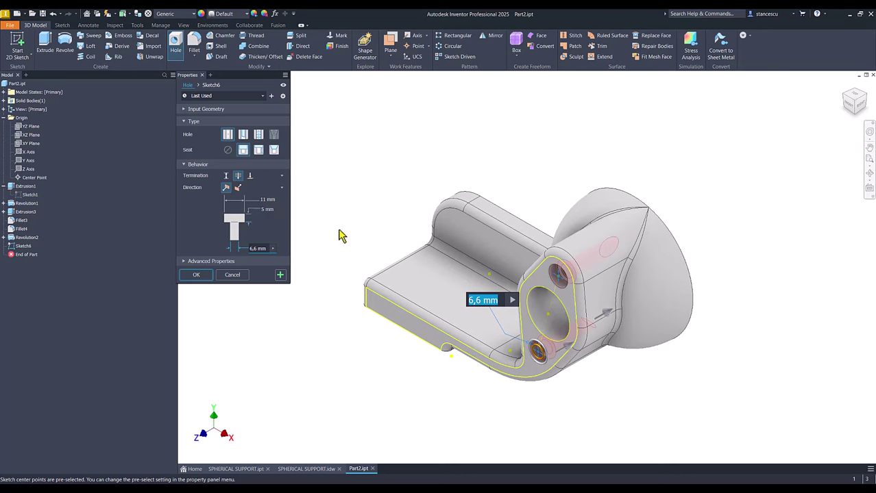
left_click(198, 274)
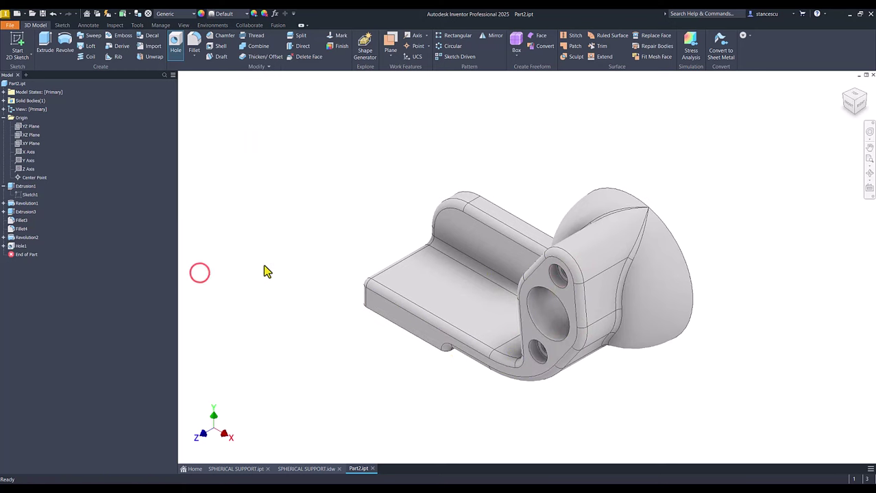
Start a sketch on the base plate's top face and place two hole points
left_click(442, 291)
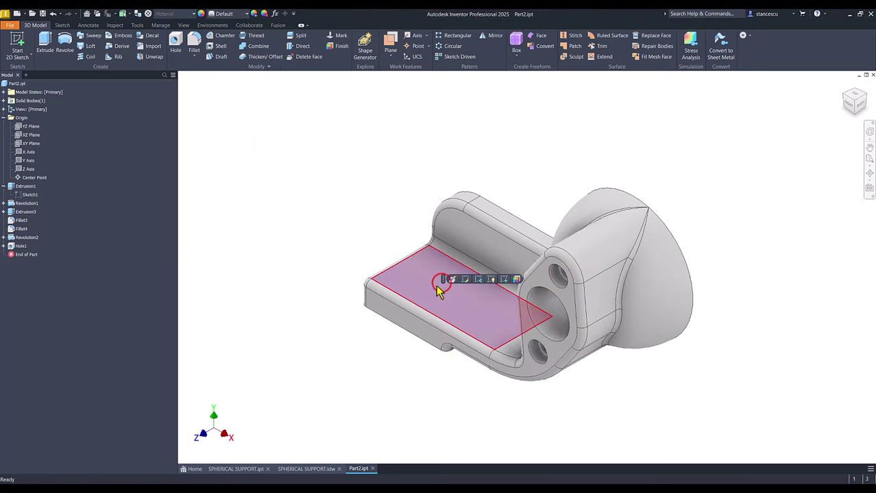
left_click(504, 280)
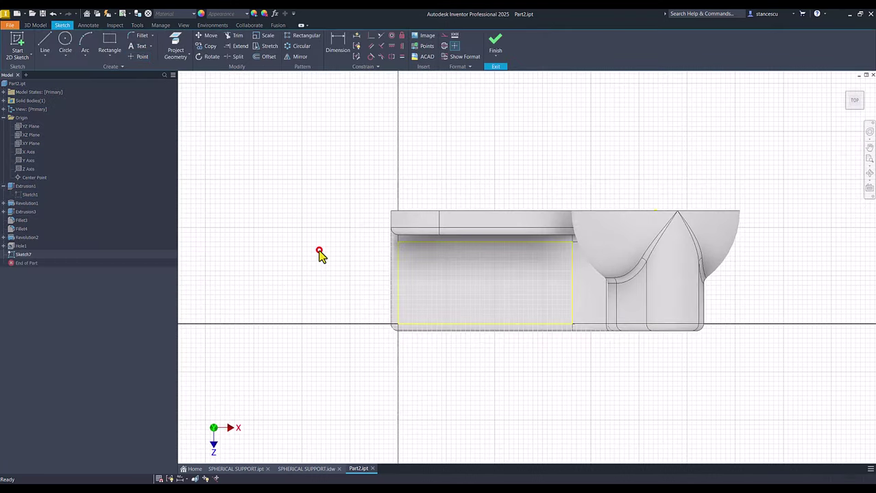
left_click(141, 57)
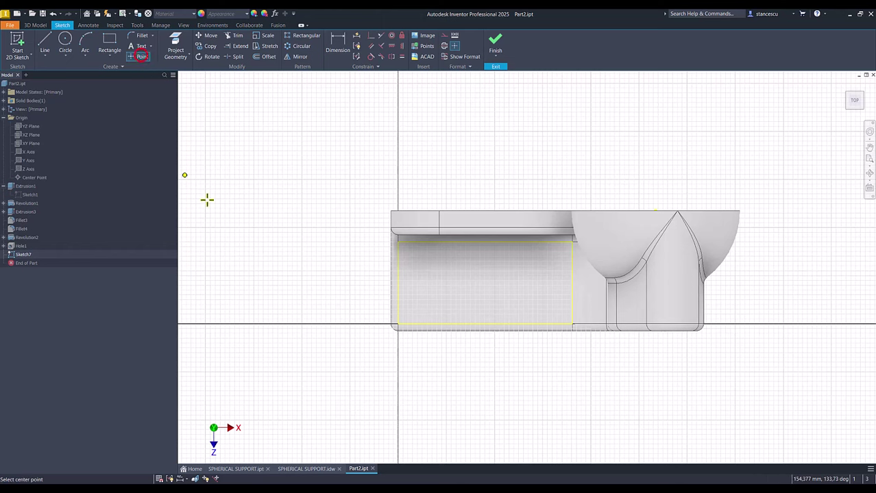
left_click(479, 262)
left_click(434, 301)
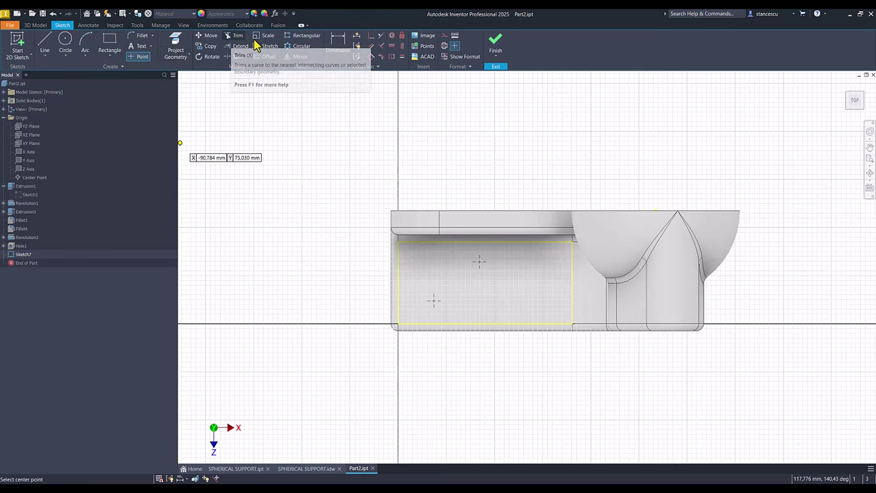
Dimension the two points 20 apart vertically and 20 apart horizontally
left_click(338, 43)
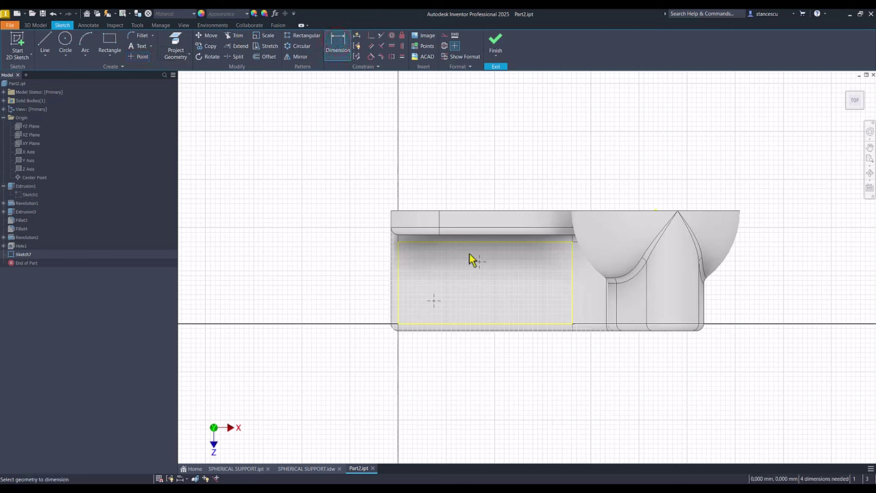
left_click(433, 300)
left_click(342, 281)
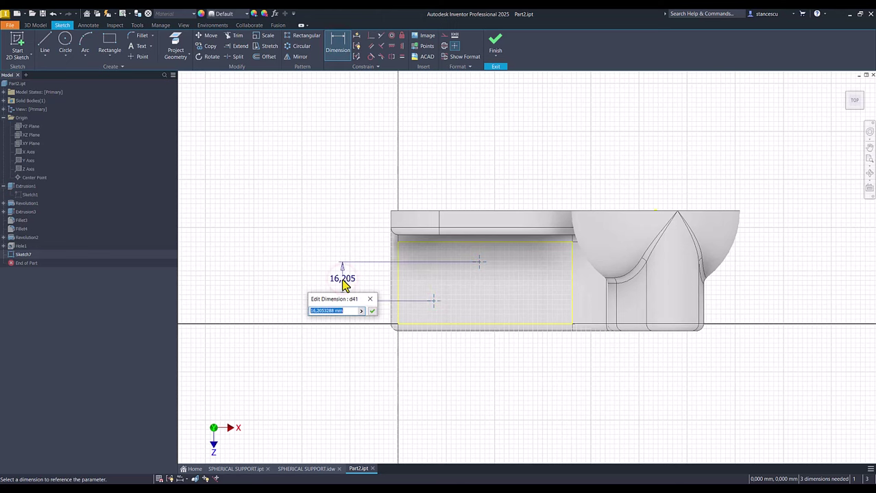
key("Return")
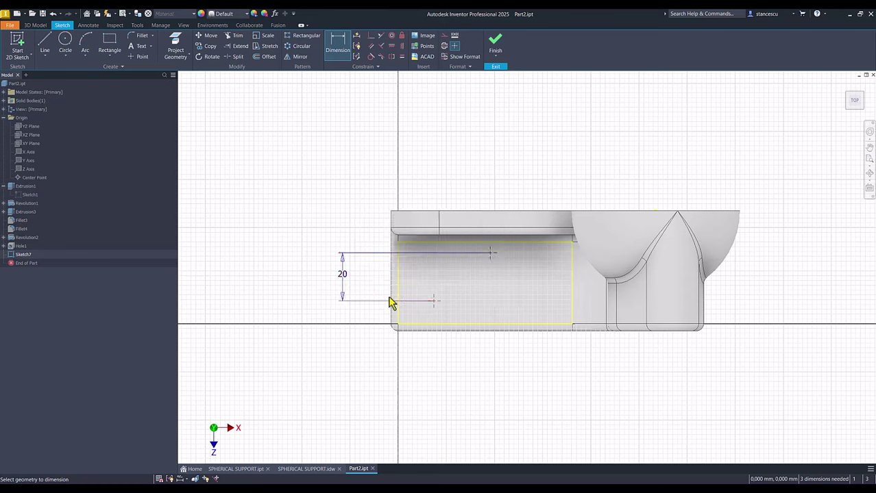
left_click(489, 255)
left_click(463, 374)
type("20")
key("Return")
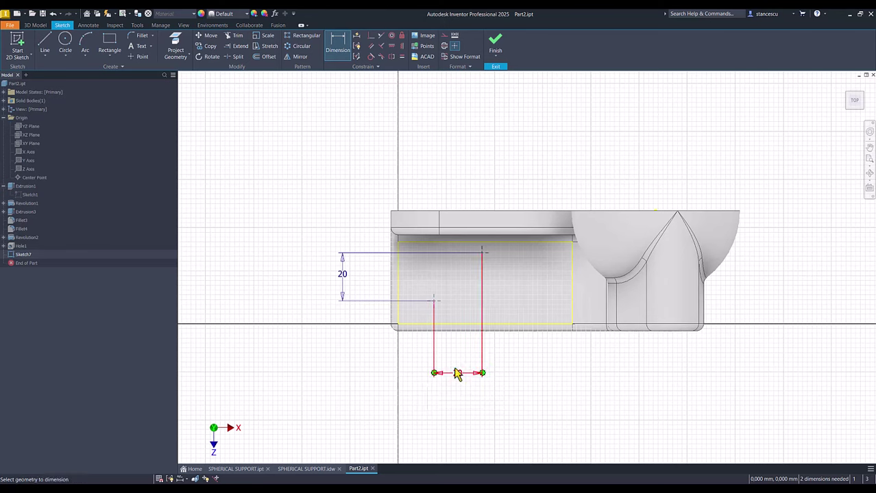
Locate the upper point 75 from the centre point and 20 from the plate's top edge
left_click(482, 254)
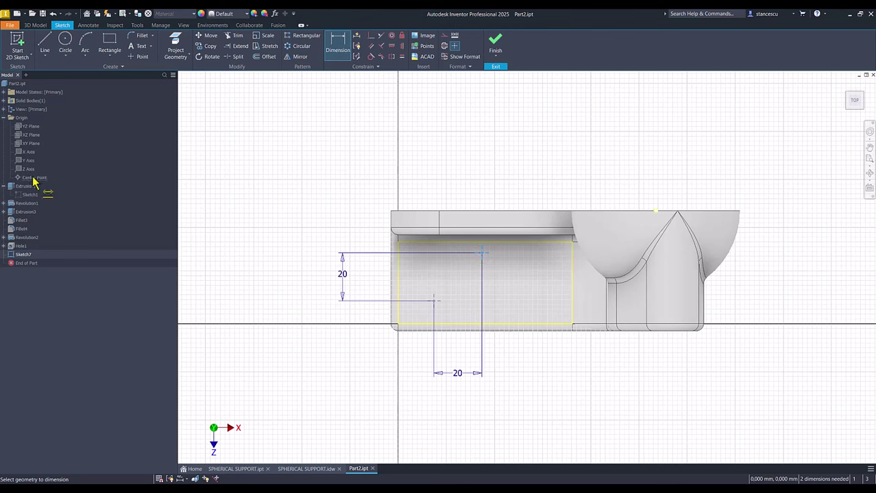
left_click(34, 177)
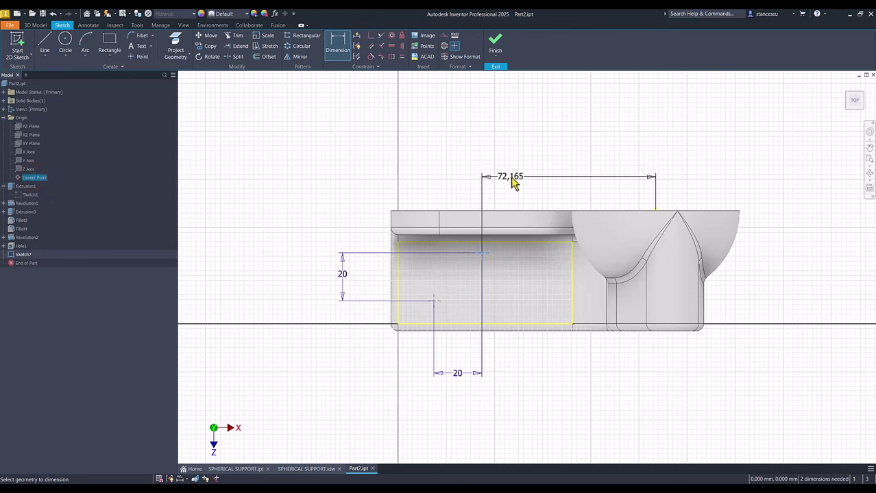
left_click(566, 175)
key("Return")
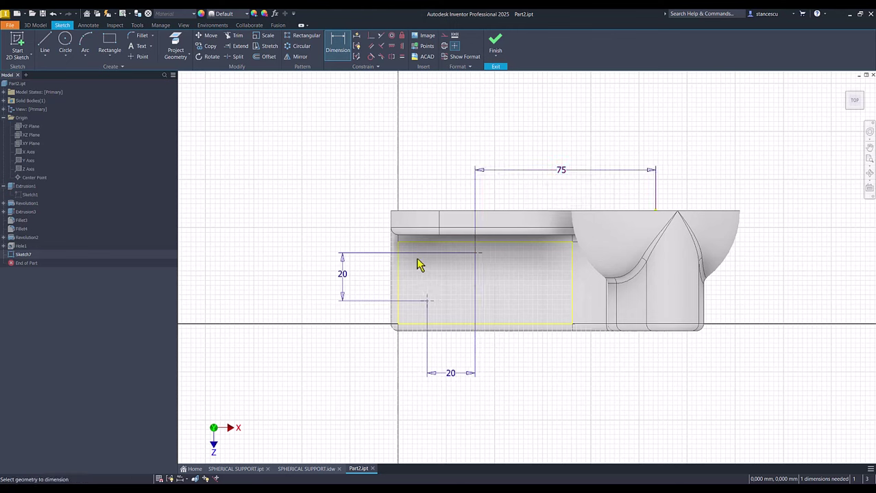
left_click(476, 253)
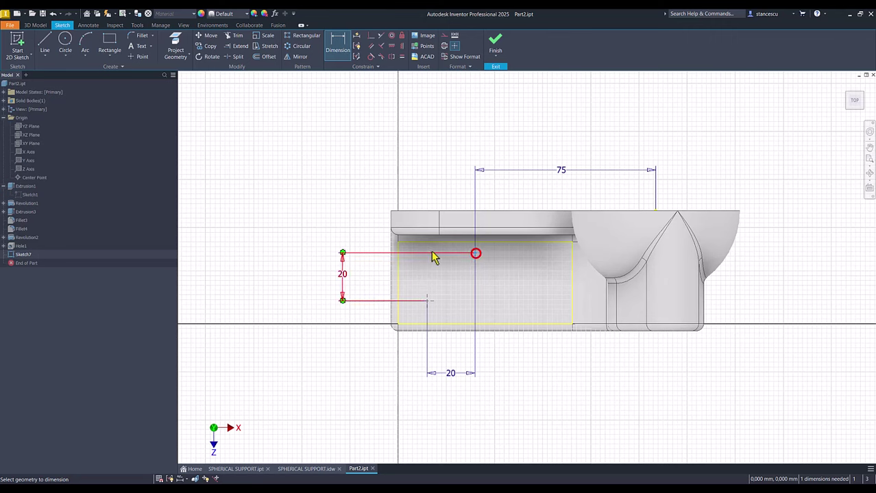
left_click(411, 216)
left_click(356, 225)
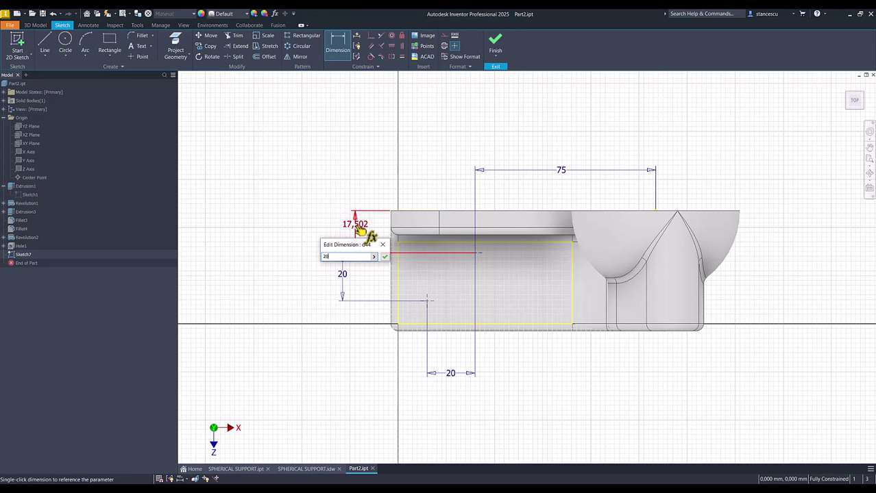
type("20")
key("Return")
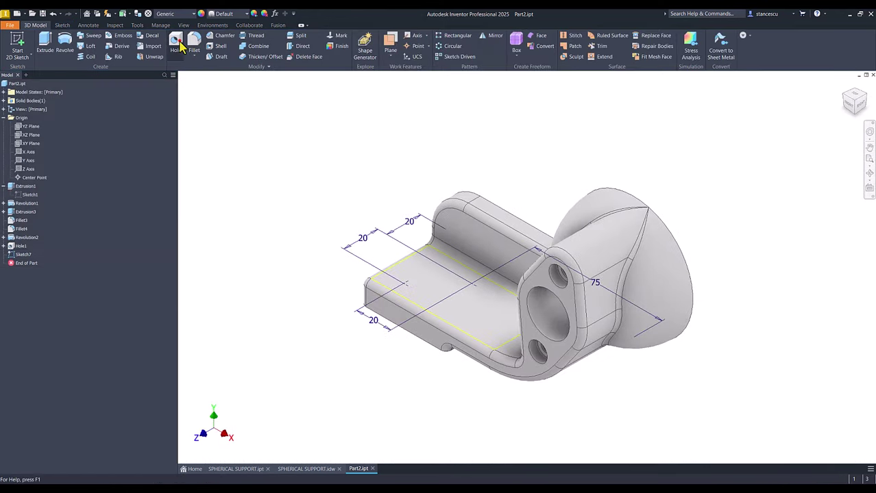
Add two matching counterbored Ø6,6 holes at Sketch7's points and check the part's underside
left_click(178, 42)
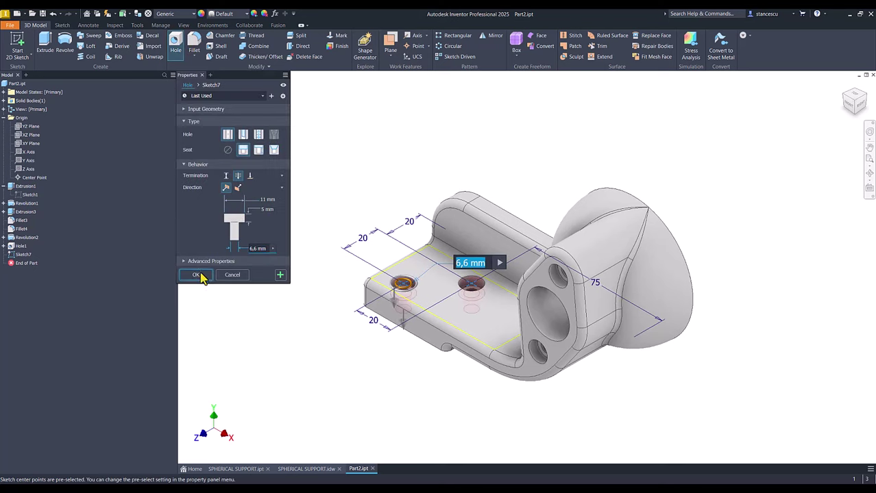
left_click(196, 275)
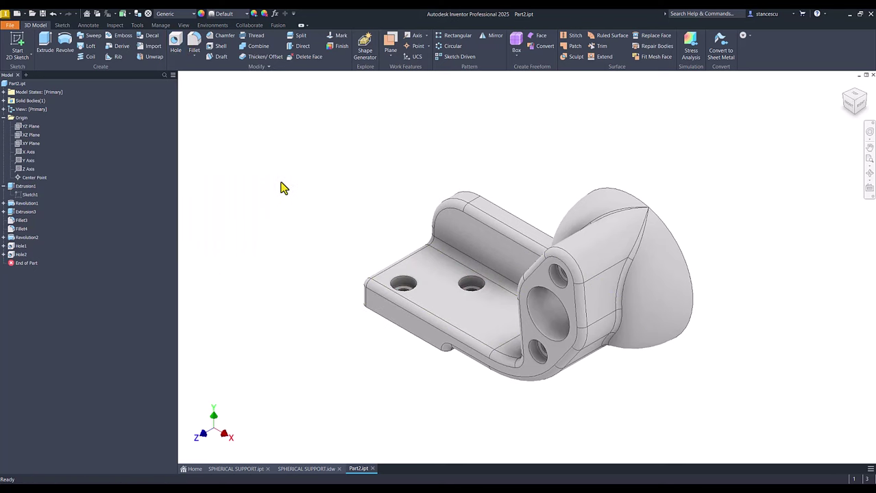
middle_click_drag(305, 180, 311, 179, "shift")
key("F6")
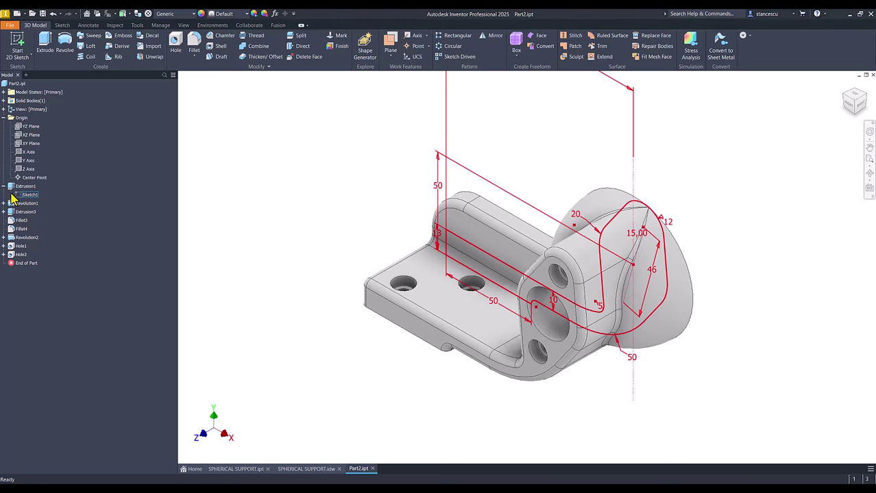
Calculate Part2's physical properties in iProperties and copy the 138274,855 mm^3 volume value
left_click(4, 186)
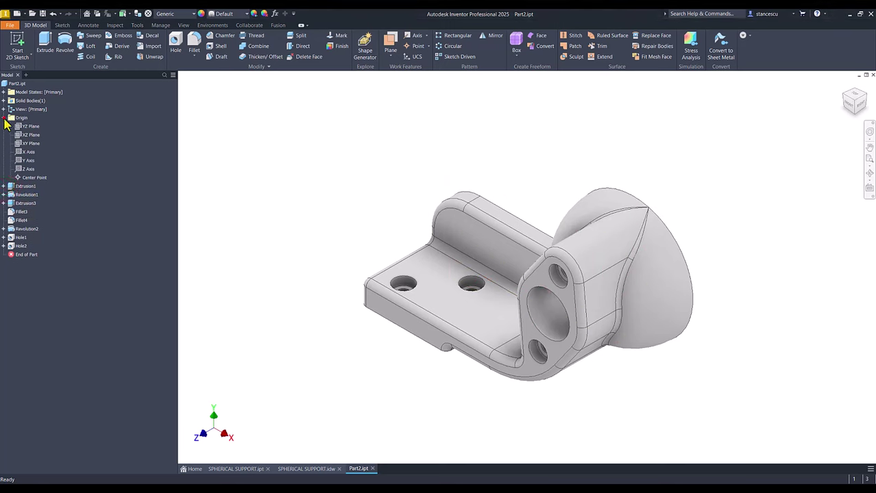
left_click(3, 118)
left_click(17, 84)
right_click(18, 84)
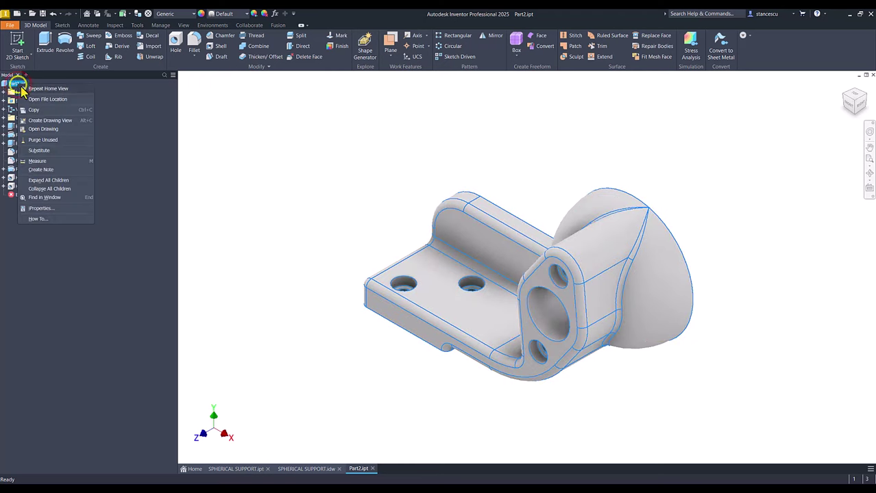
left_click(45, 209)
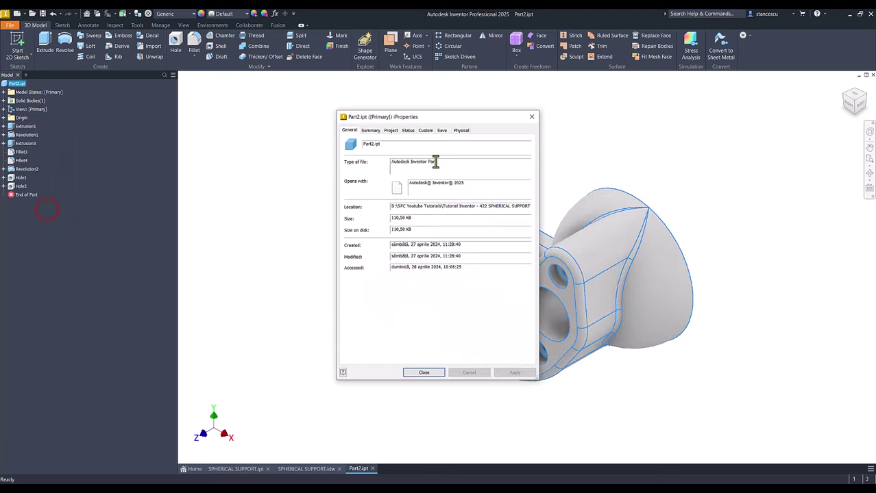
left_click(462, 131)
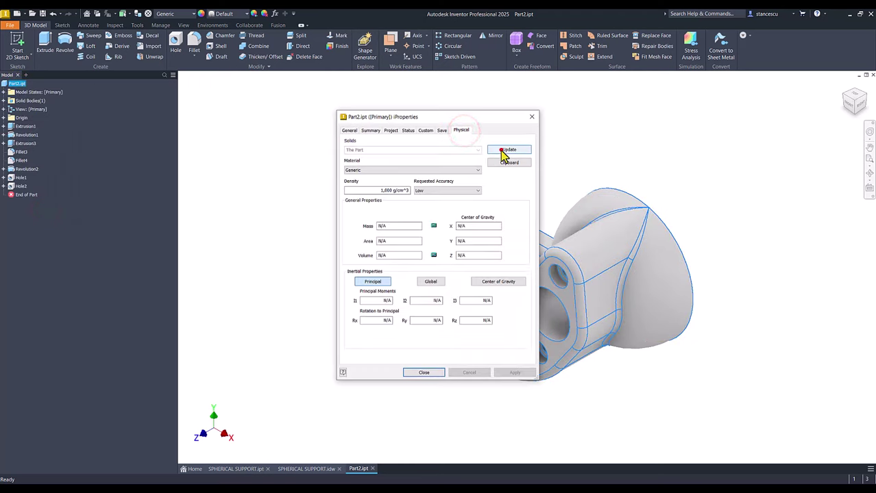
left_click(501, 150)
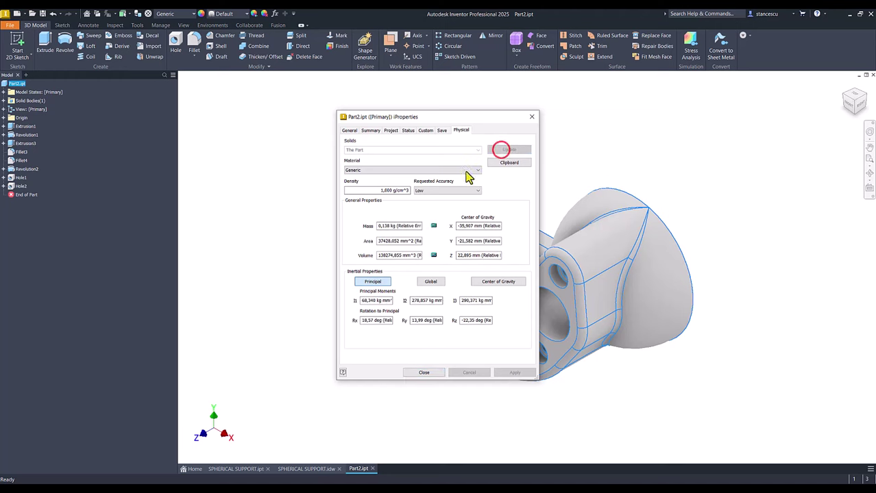
left_click(414, 256)
key("ctrl+c")
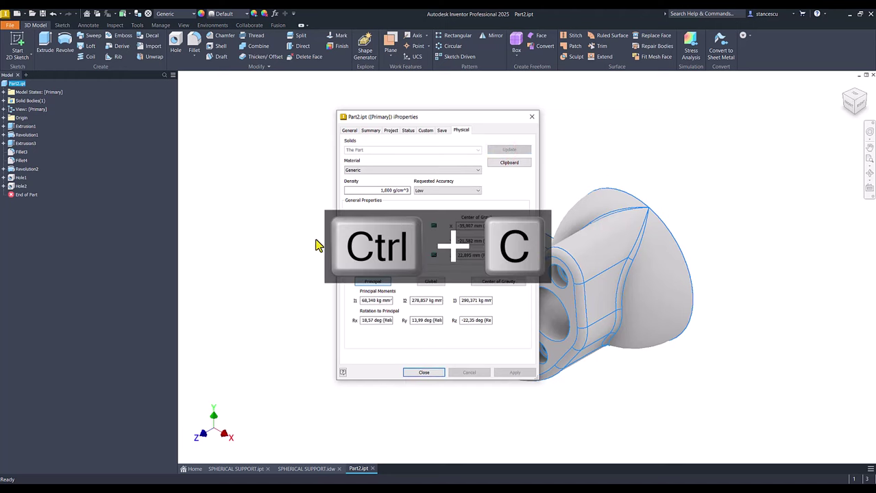
In the SPHERICAL SUPPORT drawing note, replace volume 138309,021 with the pasted 138274,855 mm^3
left_click(438, 374)
left_click(316, 470)
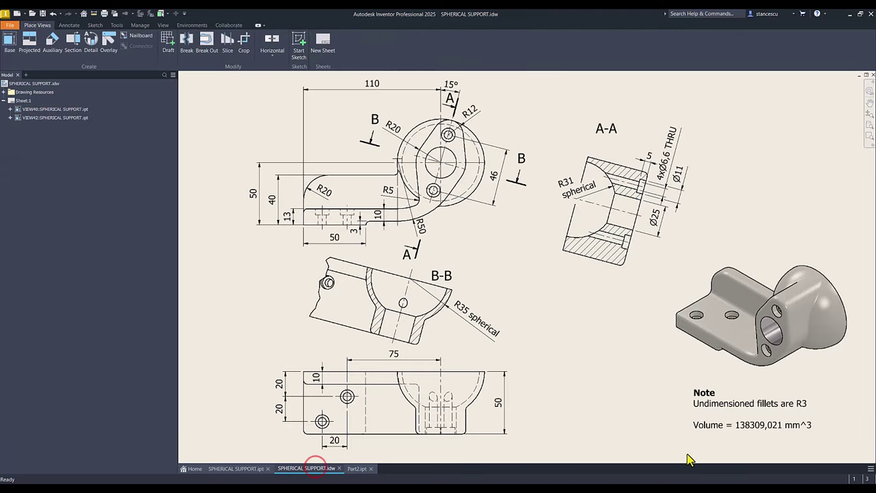
double_click(779, 425)
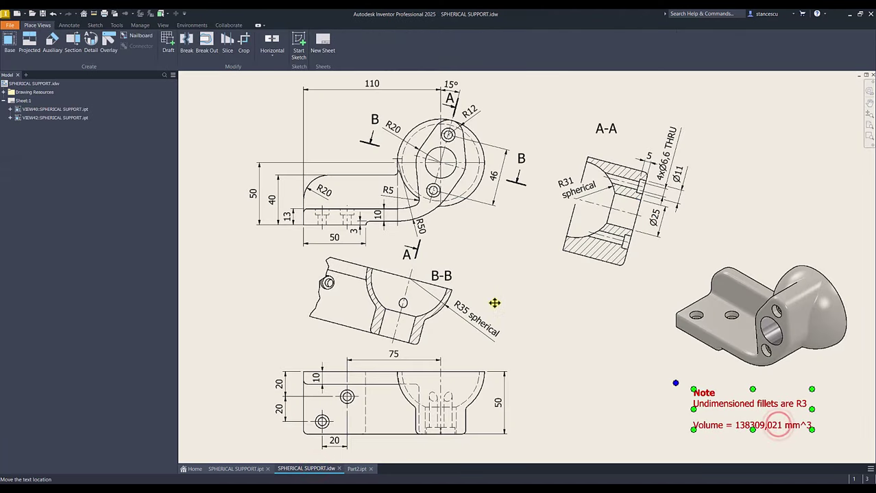
left_click(499, 326)
key("Return")
key("ctrl+v")
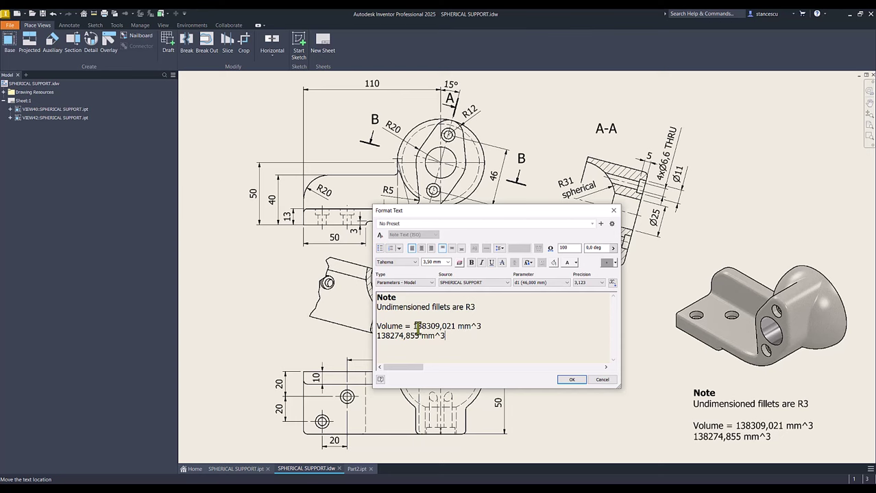
left_click(413, 327)
key("shift+End")
key("Delete")
key("Delete")
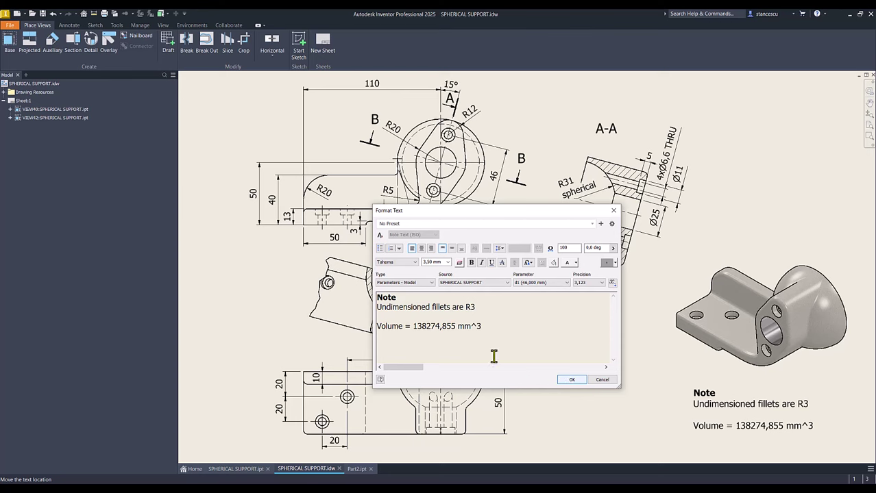
left_click(573, 381)
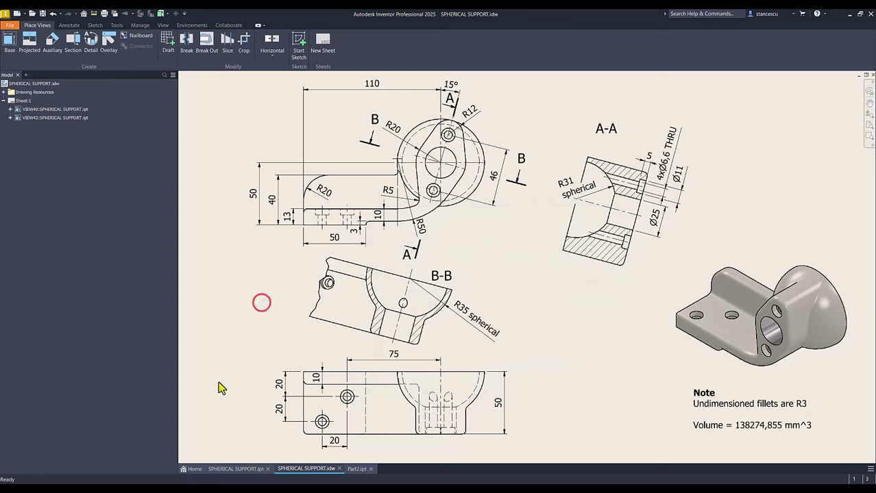
Back in Part2, set the part material to Steel, Cast
left_click(353, 470)
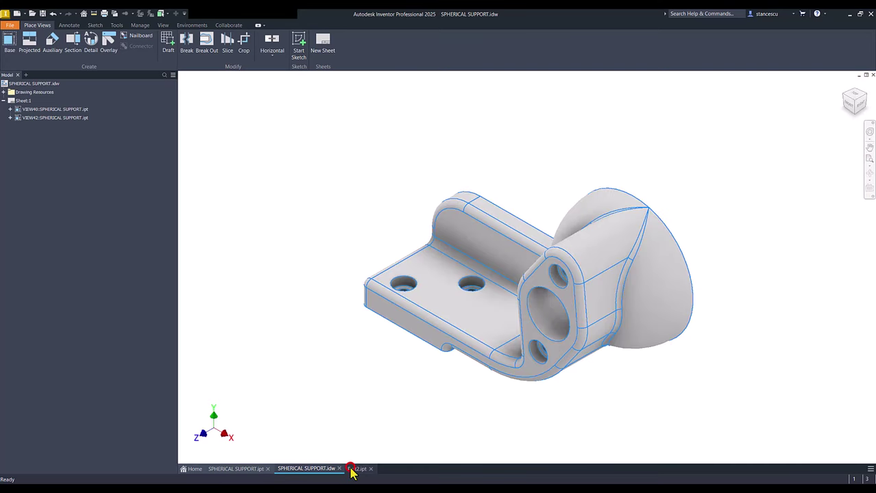
left_click(212, 125)
left_click(183, 14)
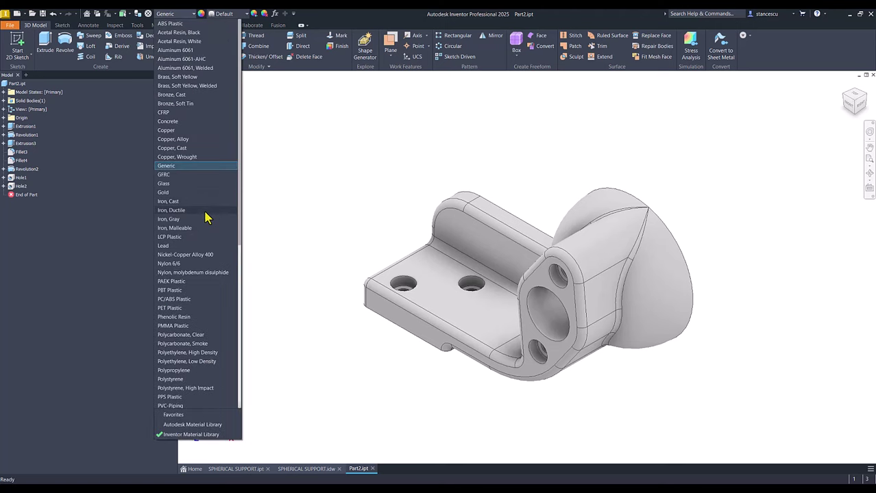
scroll(206, 214, "down", 5)
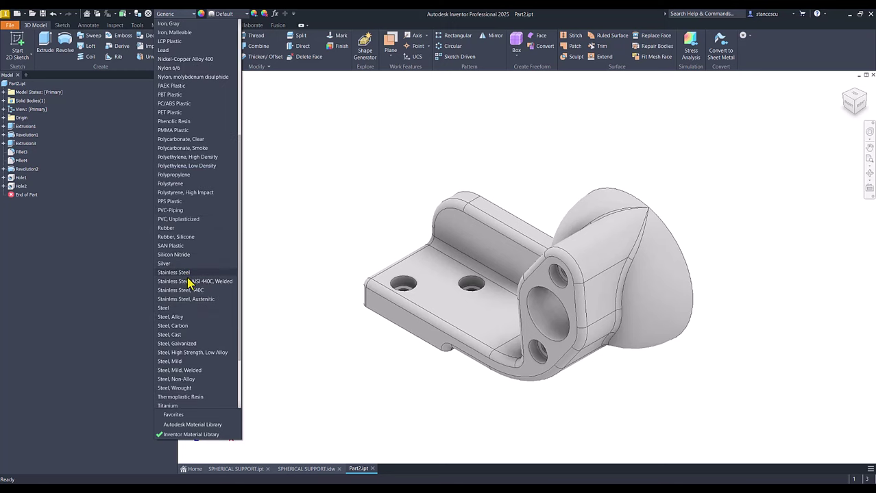
left_click(177, 336)
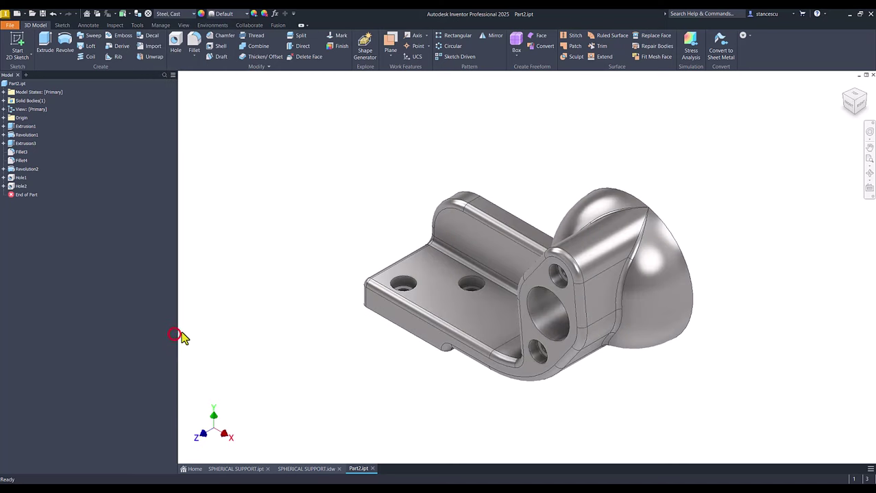
Apply the Steel - Cast appearance to the part
left_click(246, 14)
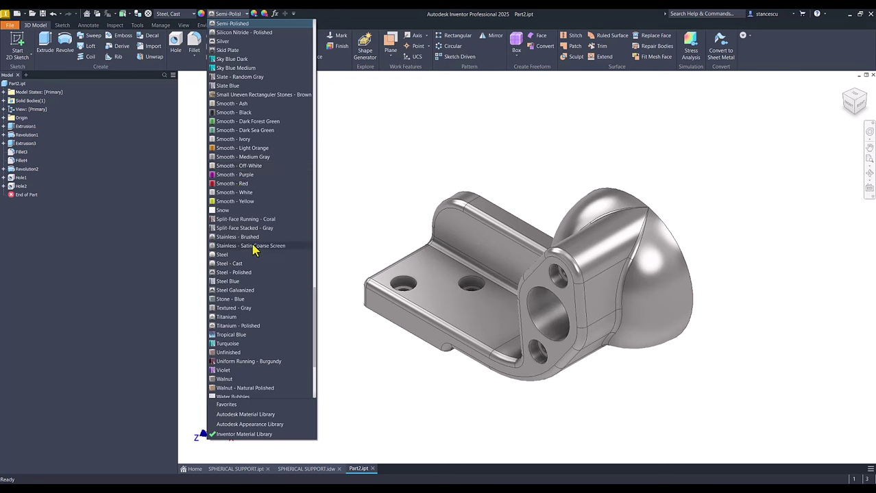
left_click(229, 265)
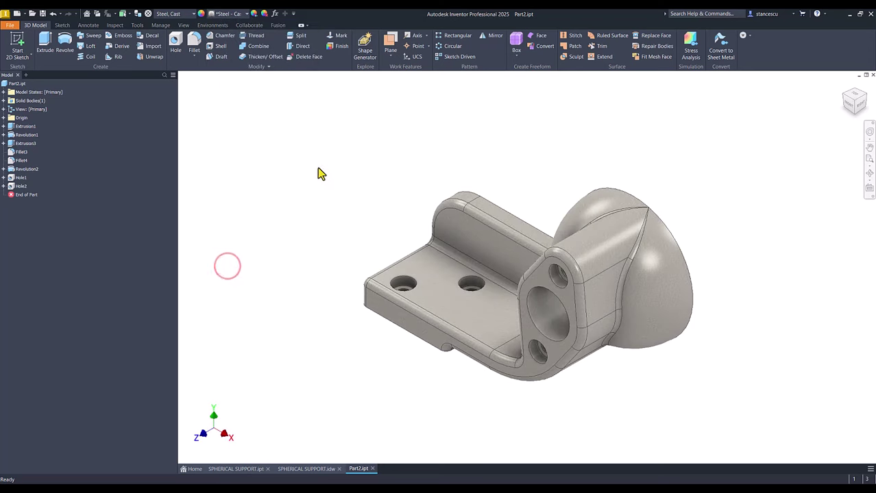
left_click(183, 25)
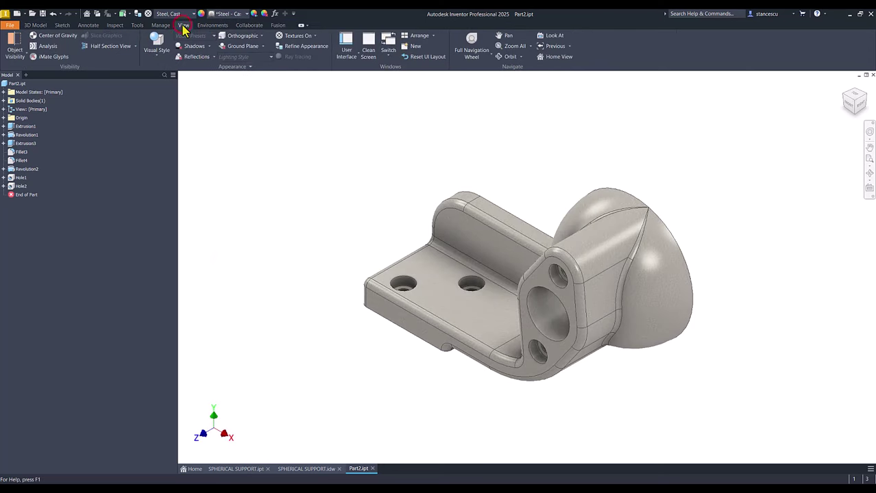
left_click(155, 58)
Display the part without edge lines and select the bore, inner spherical and bottom mounting faces
left_click(171, 86)
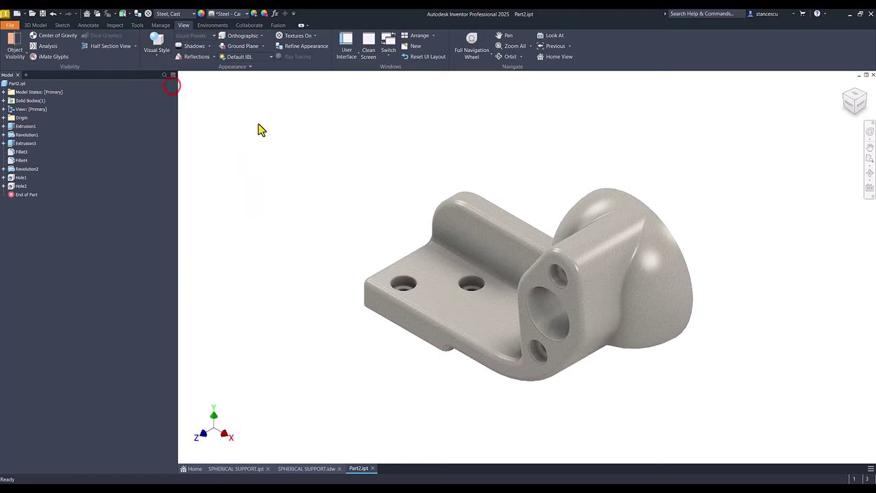
left_click(276, 122)
left_click(544, 304)
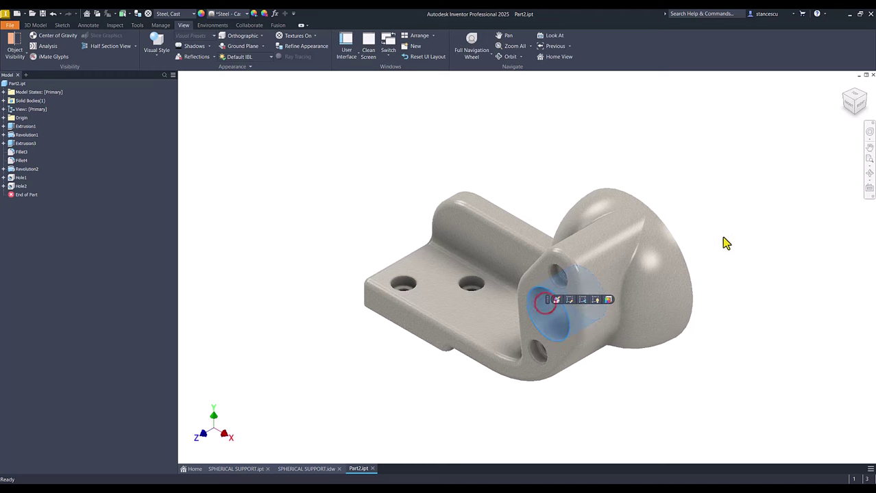
middle_click_drag(746, 232, 710, 312, "shift")
left_click(575, 334, "ctrl")
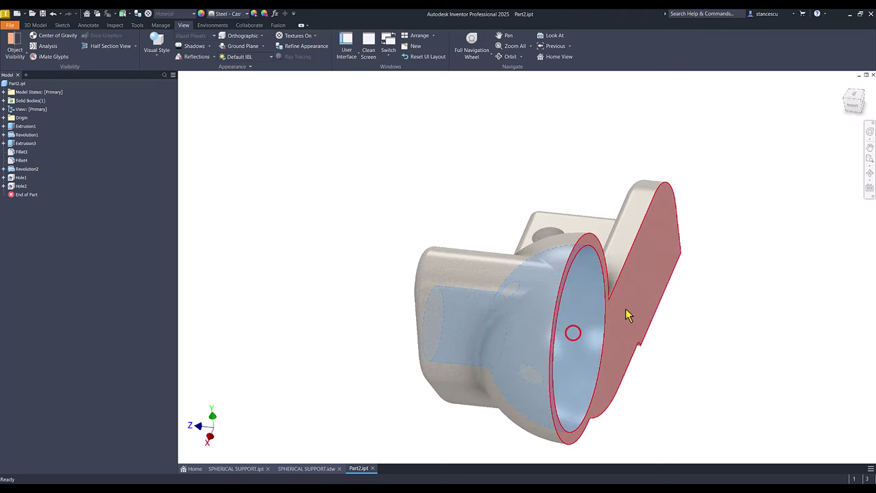
key("F5")
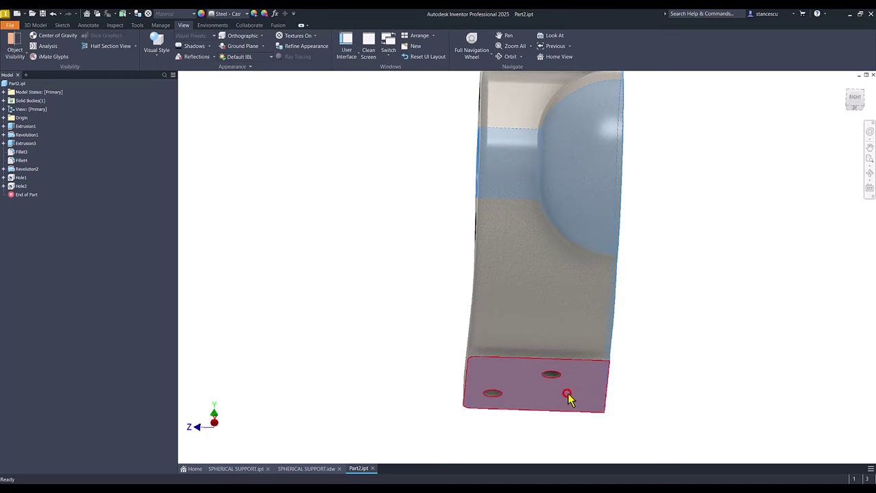
left_click(568, 396, "ctrl")
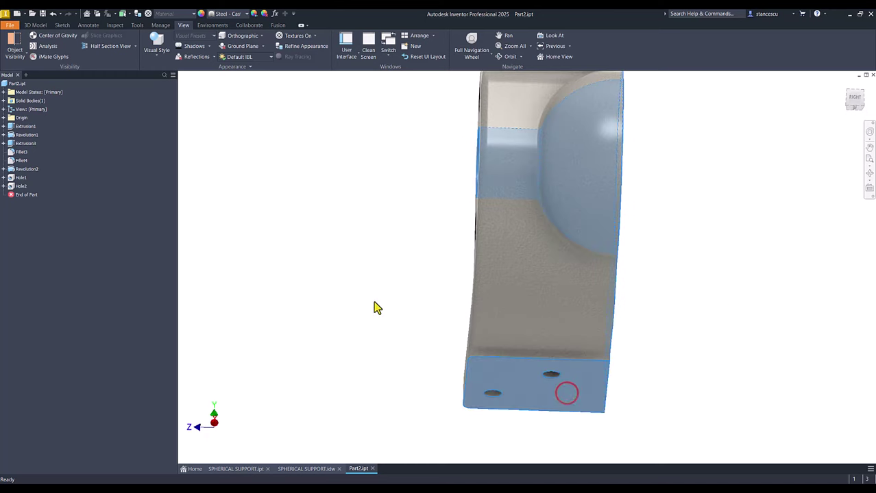
Give the selected faces the Steel - Polished appearance and return to the home view
left_click(233, 15)
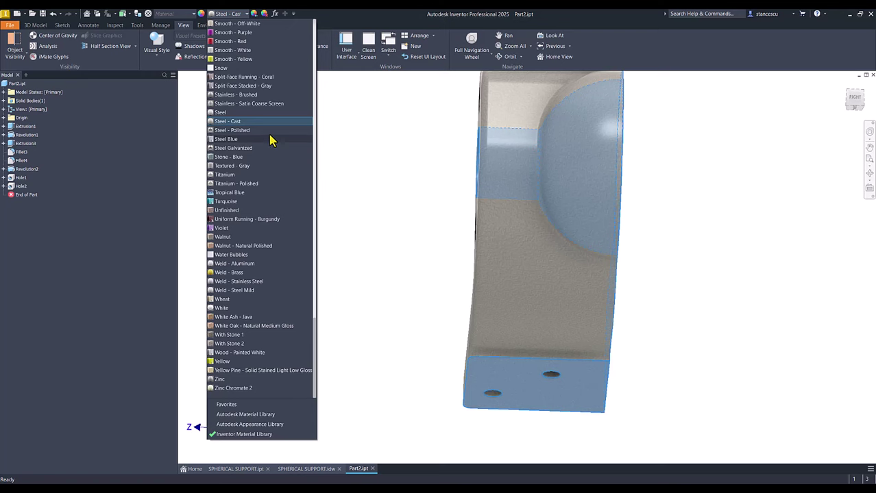
left_click(236, 130)
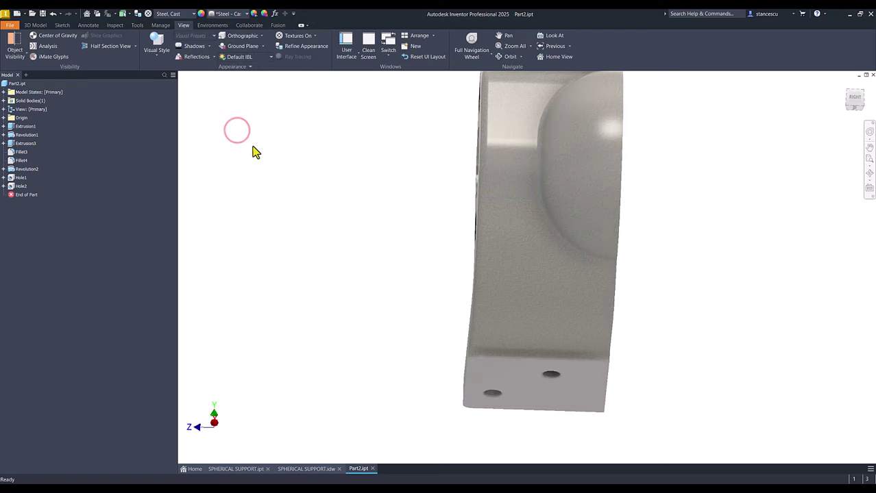
key("F6")
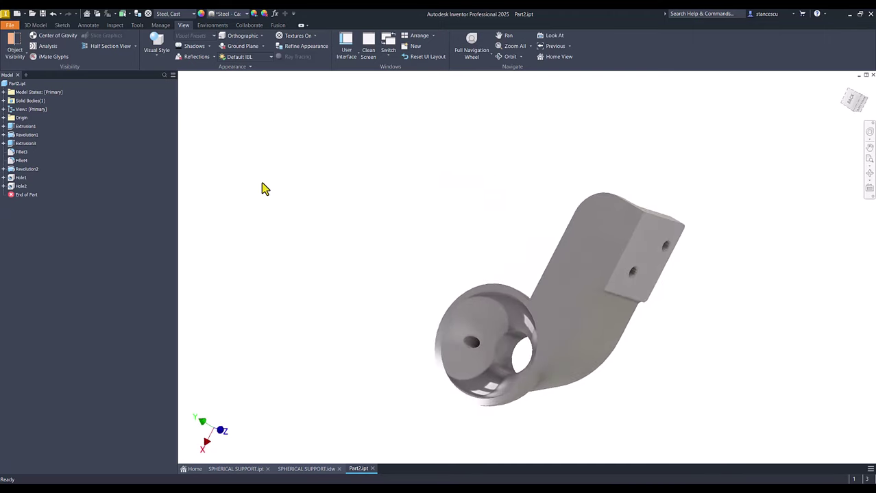
key("F6")
left_click(313, 165)
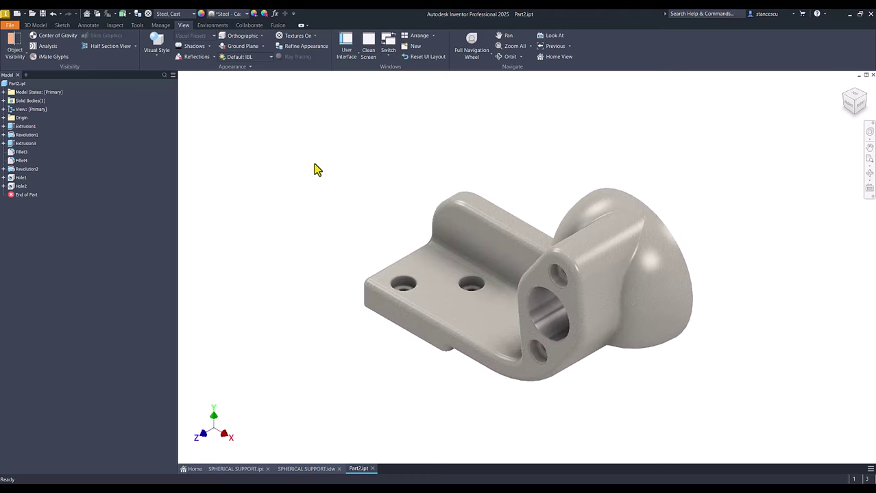